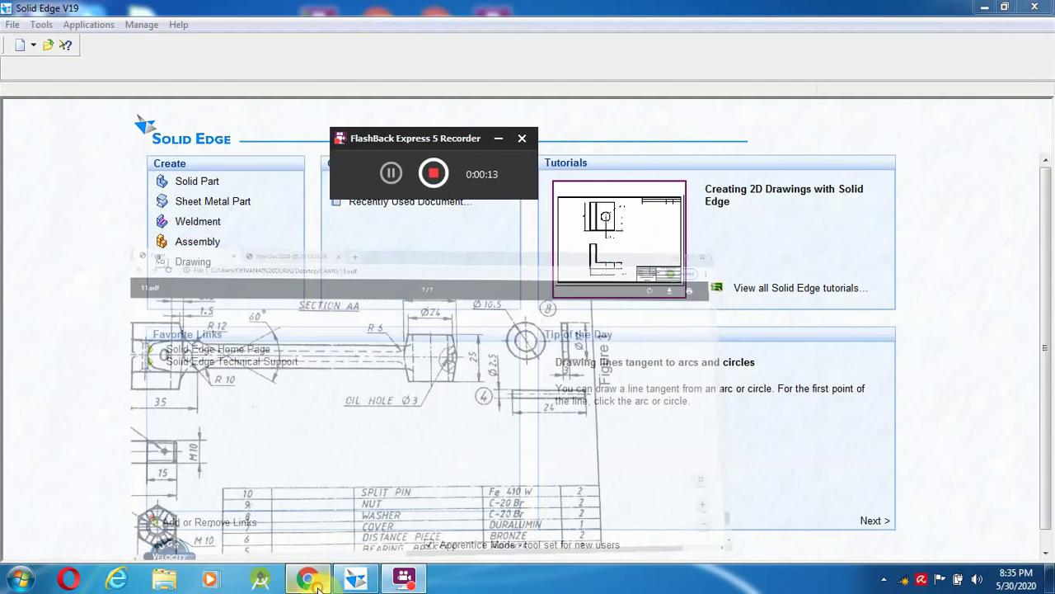
Create a new solid part and sketch a 17 mm diameter circle at the origin on the Front (xz) plane for a protrusion.
click(198, 181)
click(216, 190)
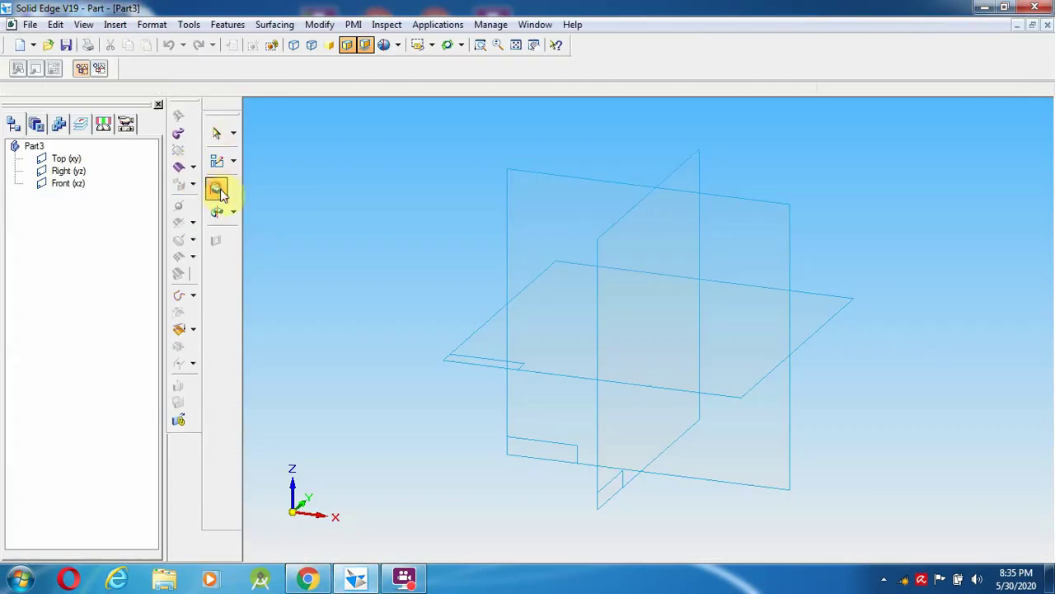
click(664, 201)
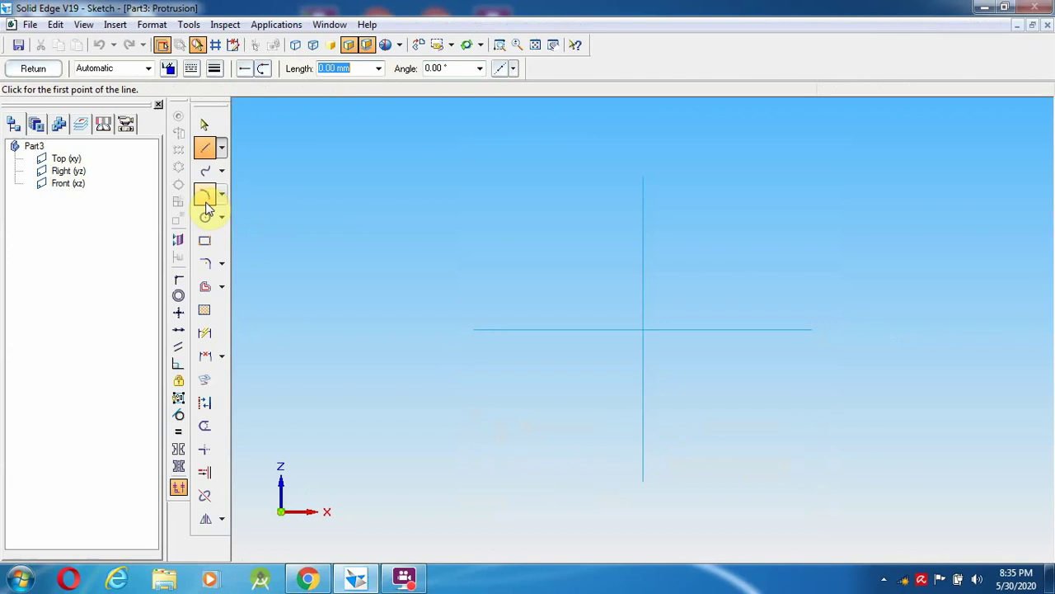
click(205, 216)
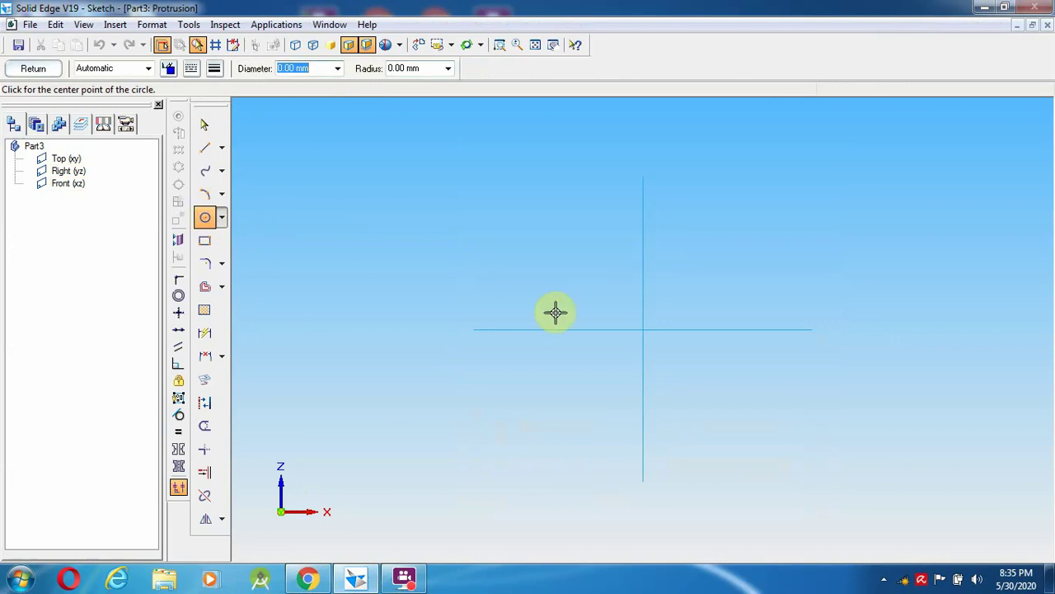
click(642, 330)
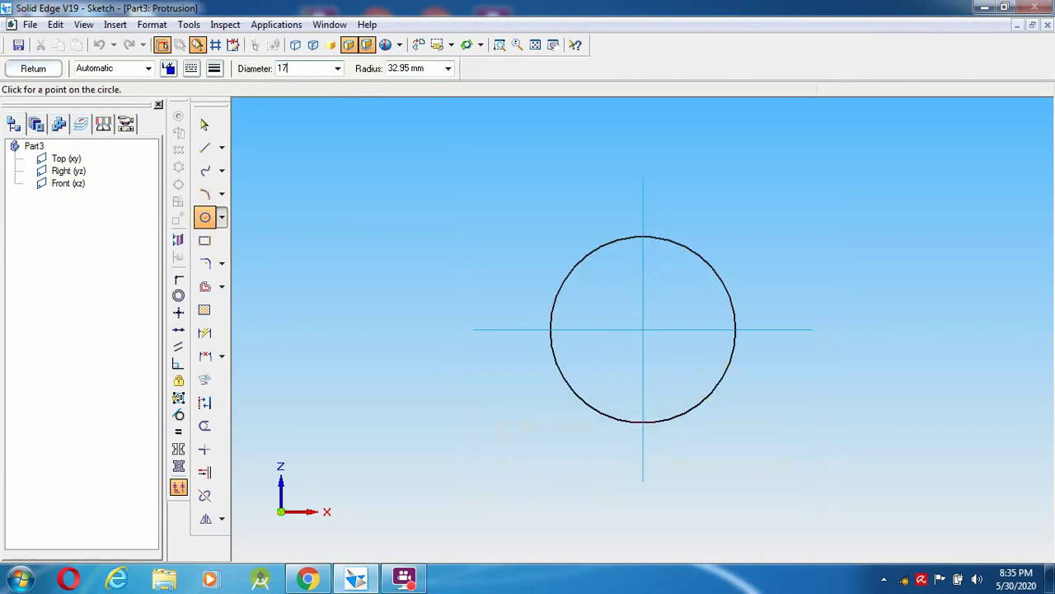
key(Return)
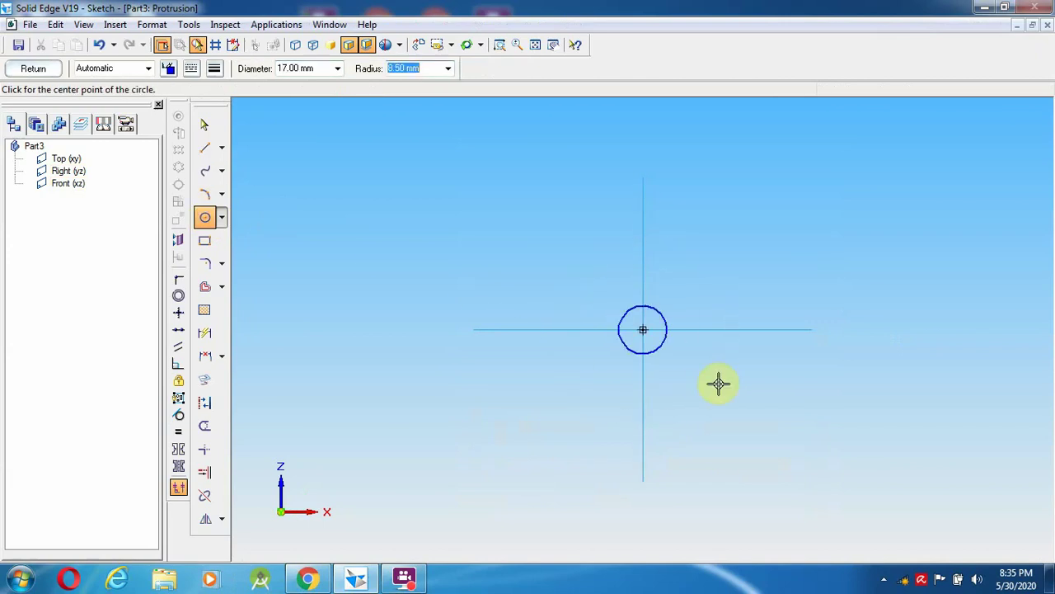
Add a concentric 10.5 mm diameter circle at the origin inside the 17 mm circle.
click(204, 219)
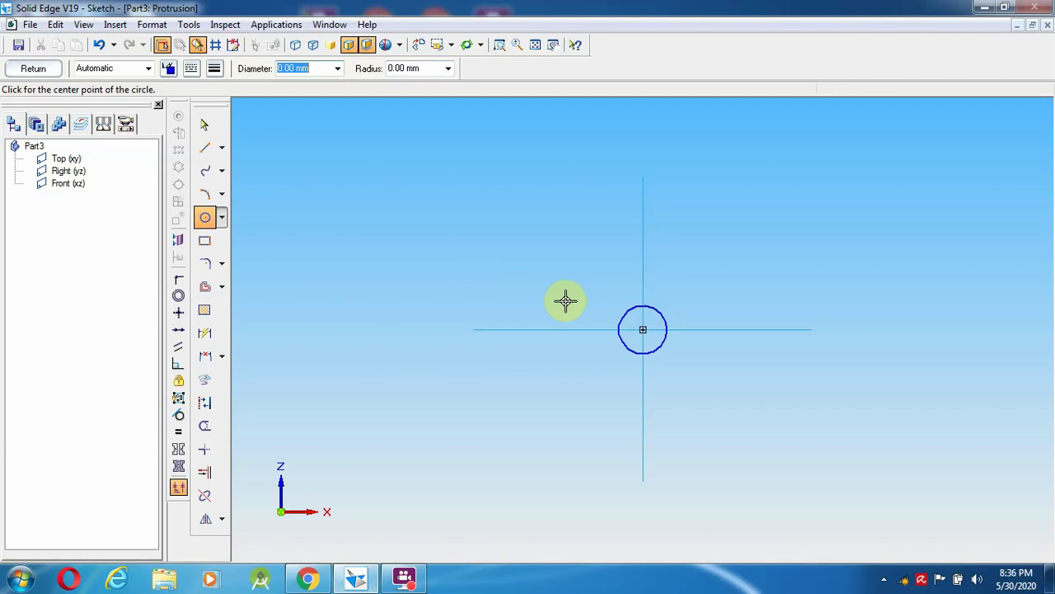
click(644, 330)
text(10)
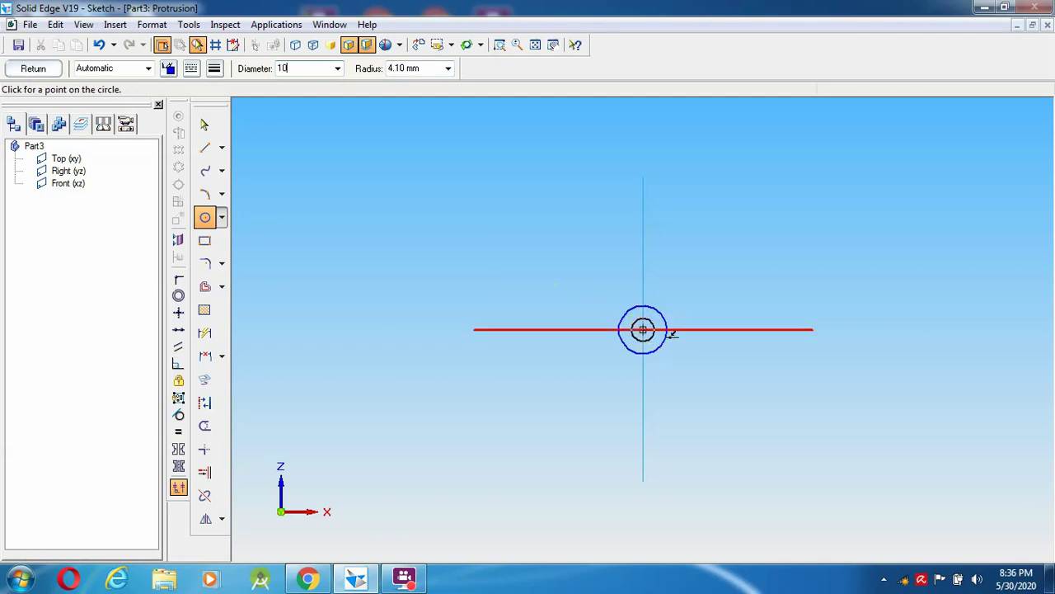
text(.5)
key(Return)
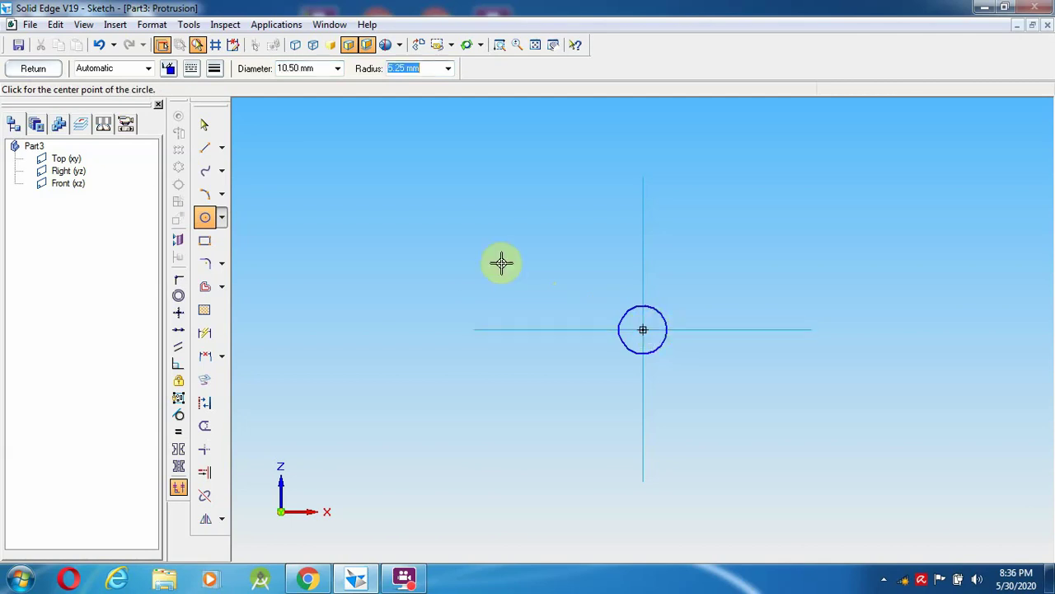
click(204, 128)
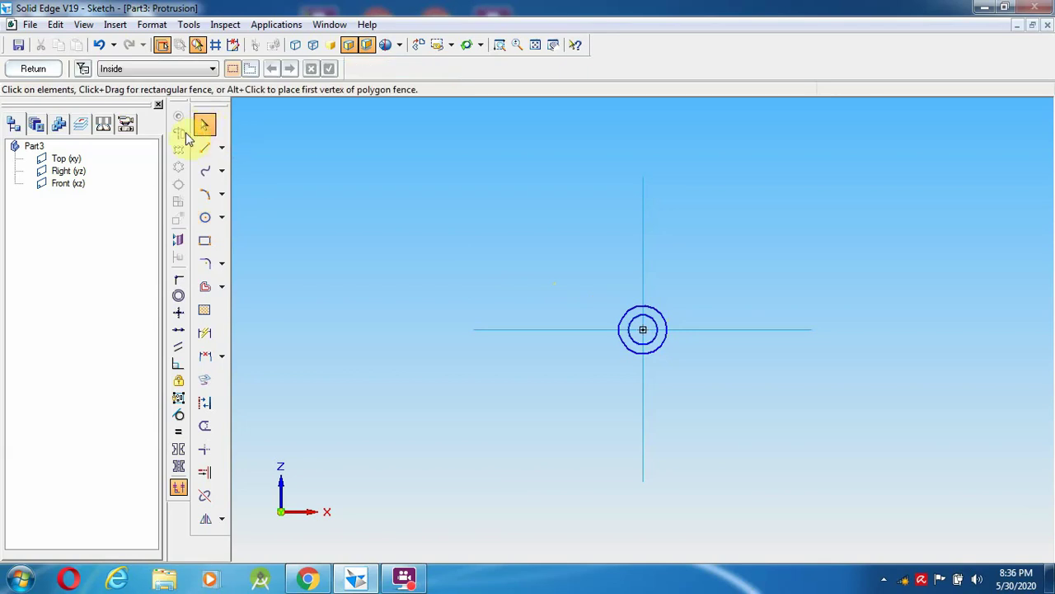
Finish the sketch and extrude the ring profile to one side of the Front plane to form the washer.
click(41, 71)
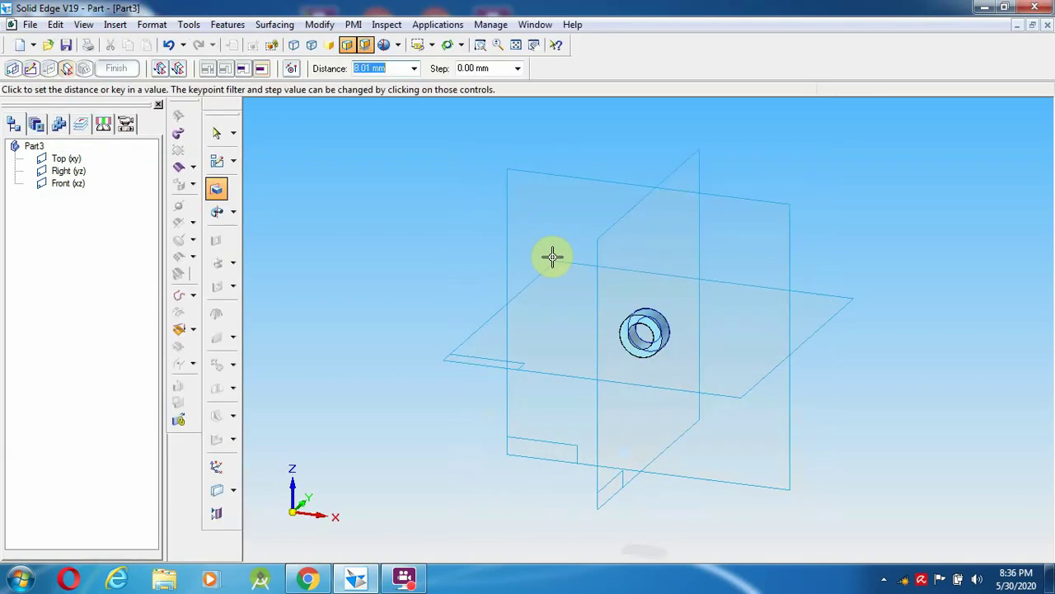
click(553, 257)
click(415, 234)
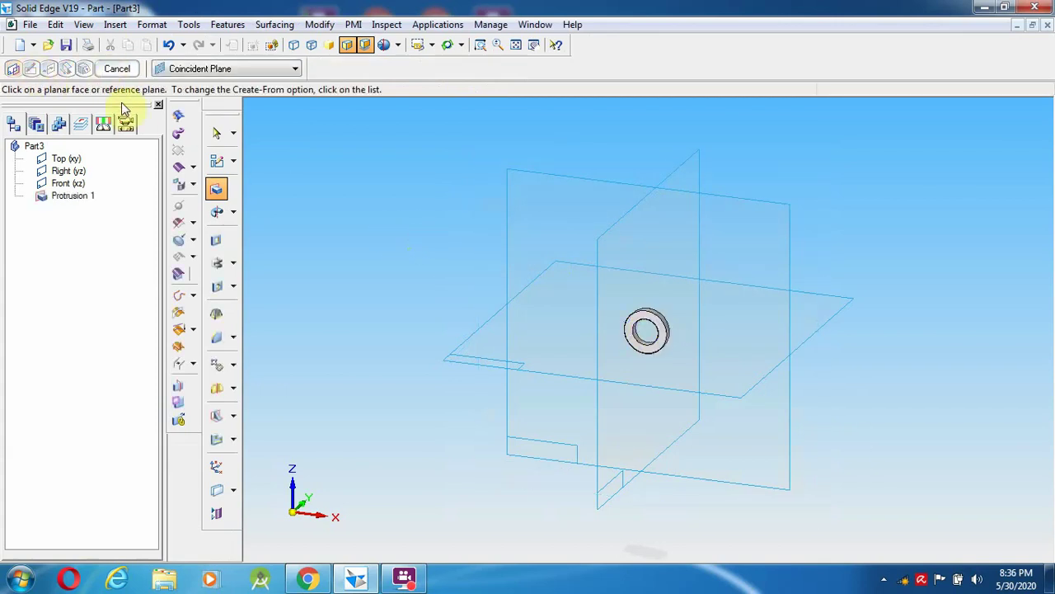
Save the part as "washer" in the connecting rod folder.
click(25, 24)
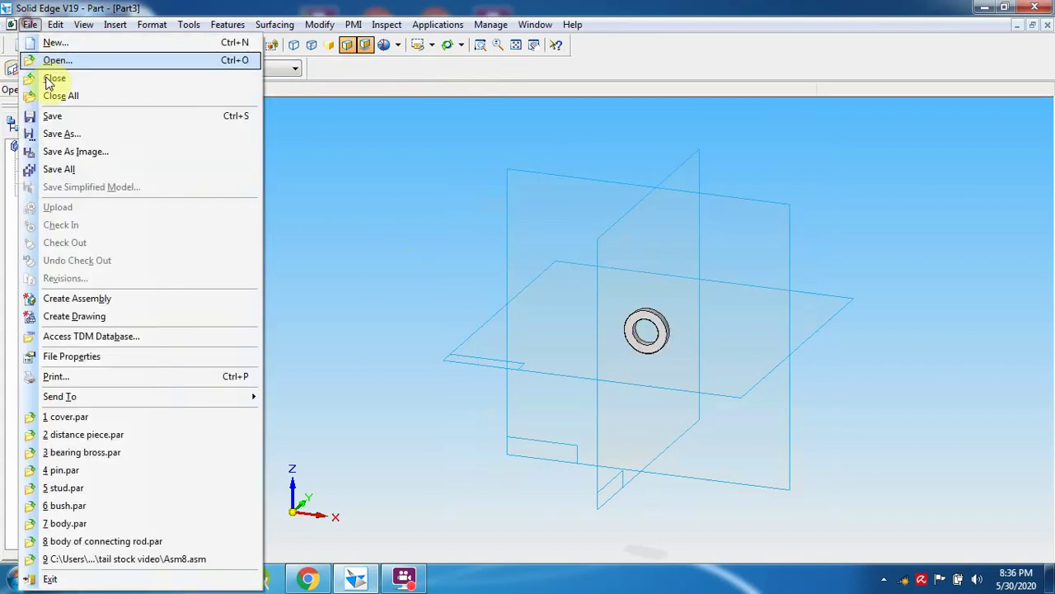
click(71, 134)
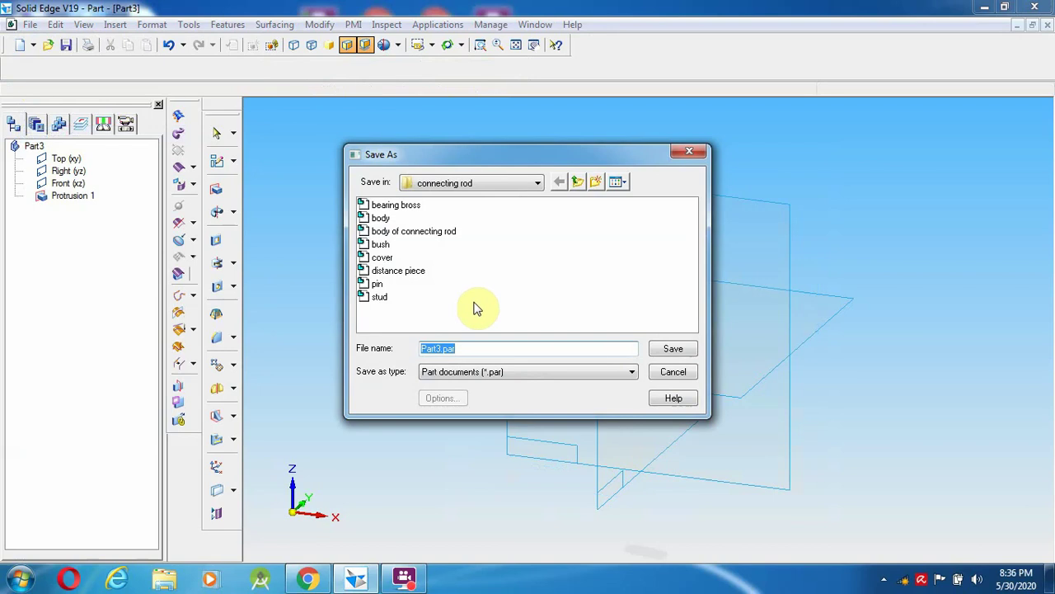
text(washer)
key(Return)
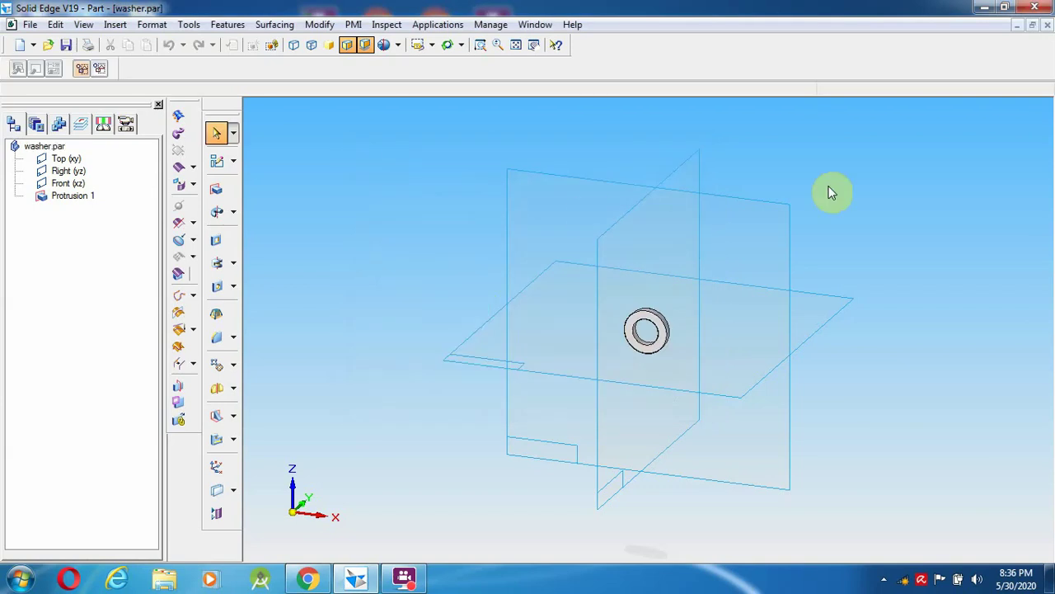
Switch to the drawing 11.pdf in Chrome and examine the views and dimensions of the nut, part 9.
click(352, 580)
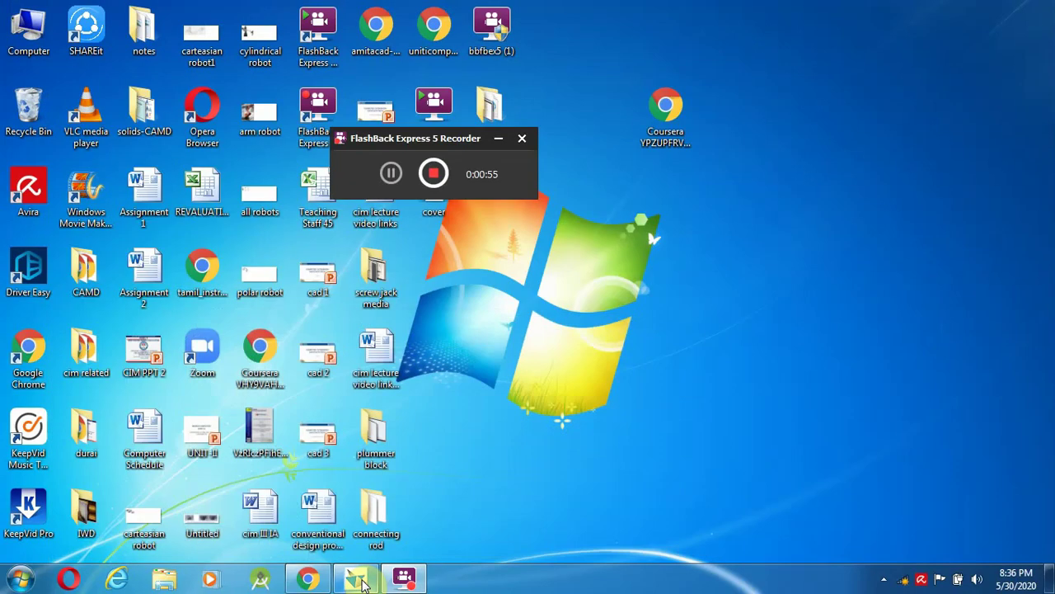
click(307, 581)
click(353, 580)
click(338, 582)
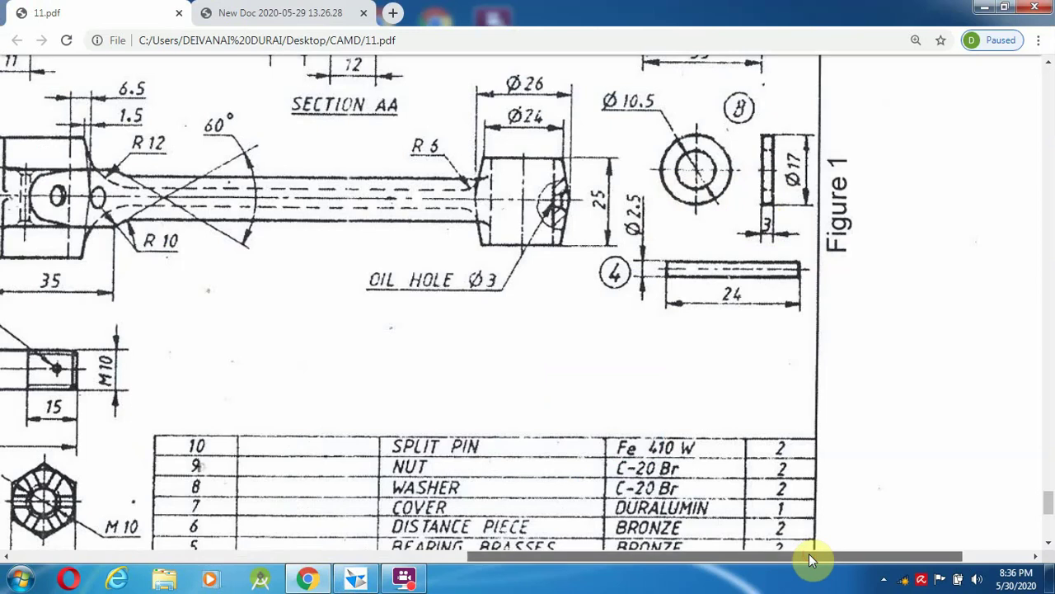
drag(809, 553, 474, 553)
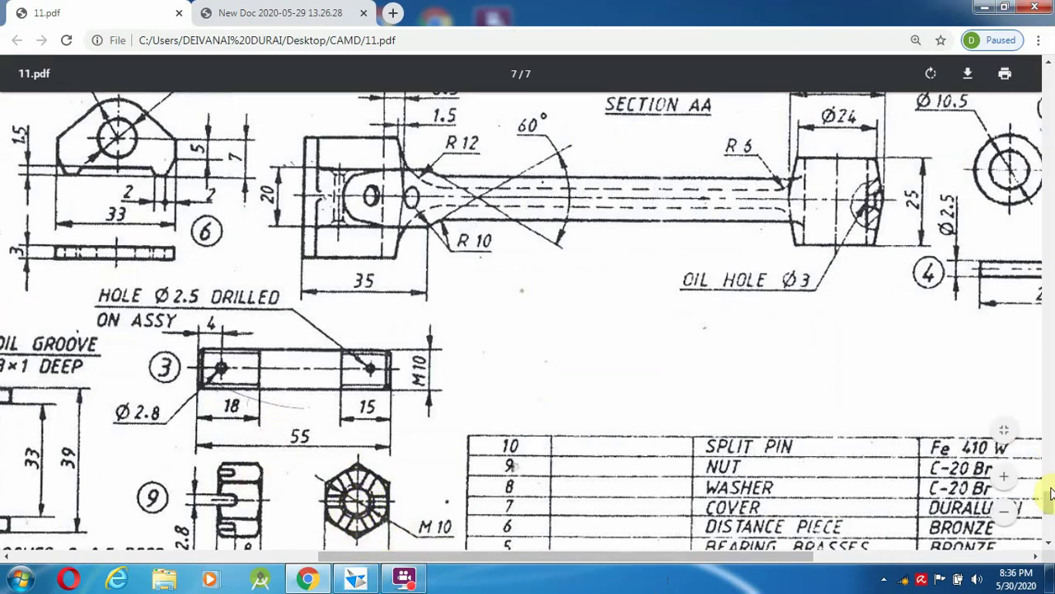
scroll(1051, 510, down, 1)
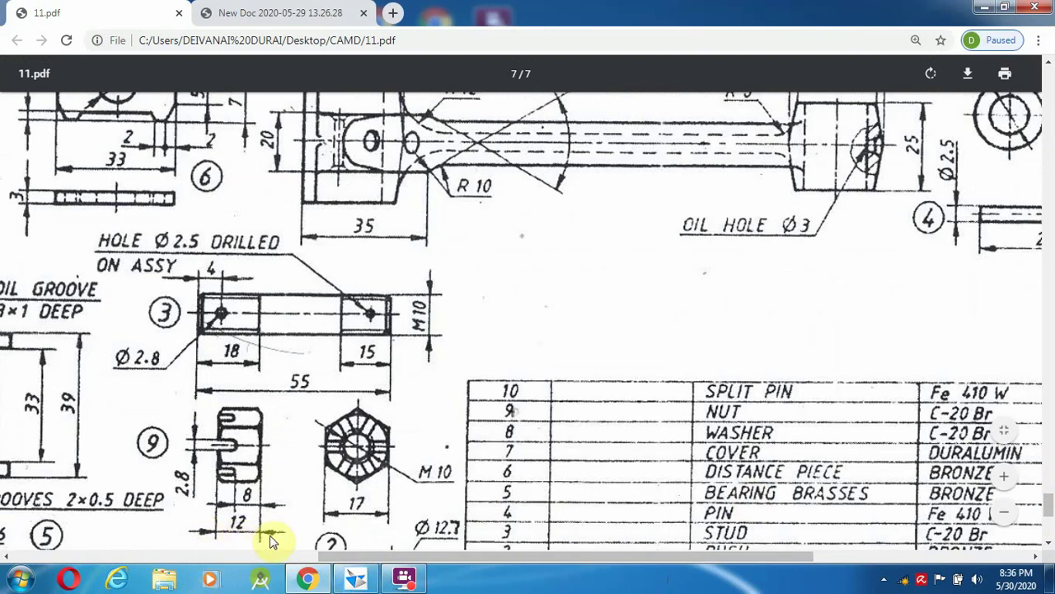
mouse_move(305, 583)
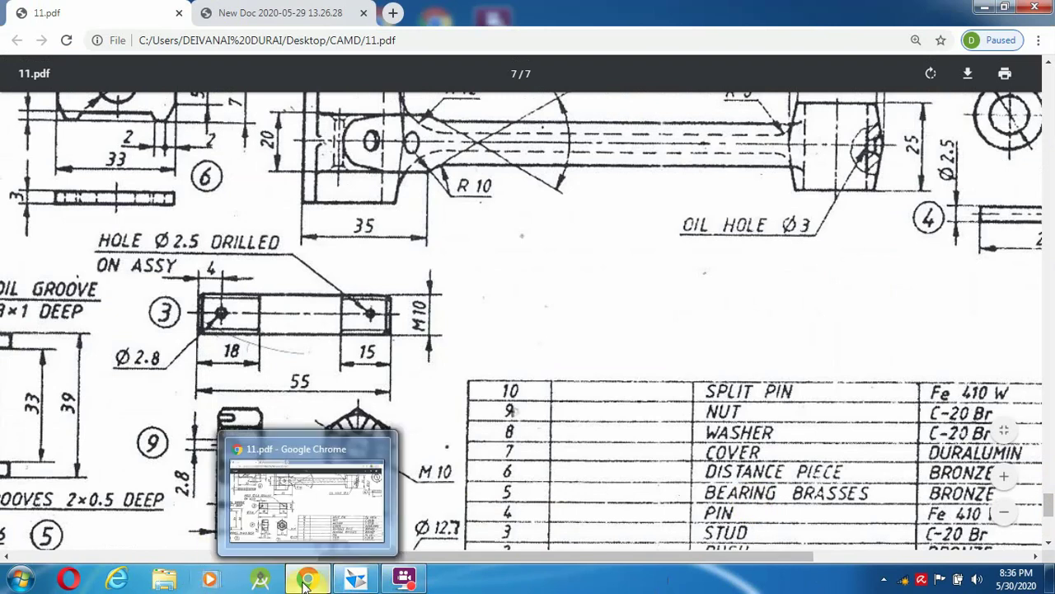
click(305, 583)
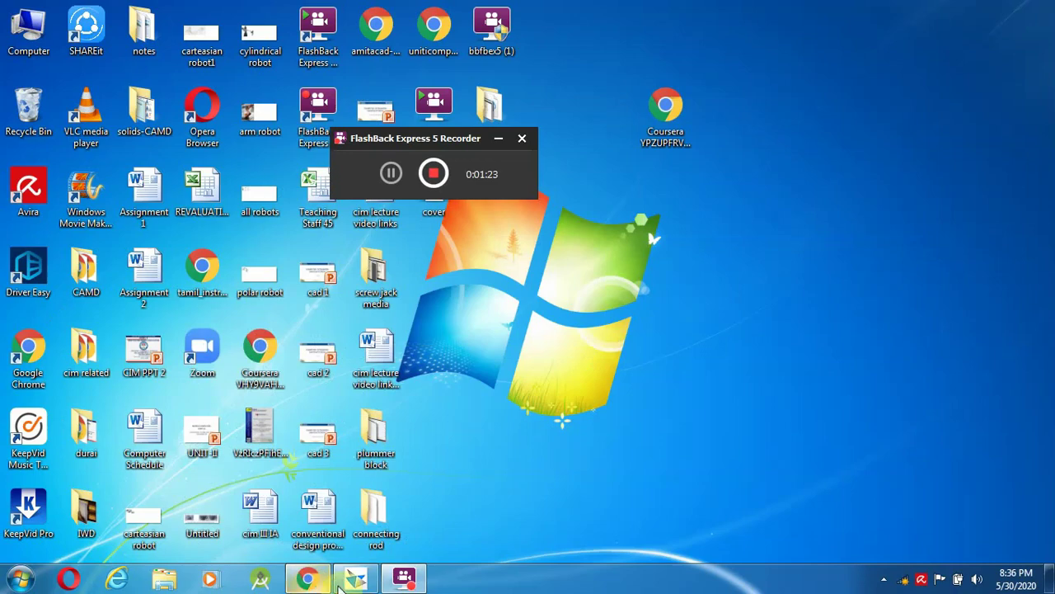
Switch back to Solid Edge, close the washer part, and start a protrusion sketch on the Front (xz) plane of a new solid part.
click(356, 579)
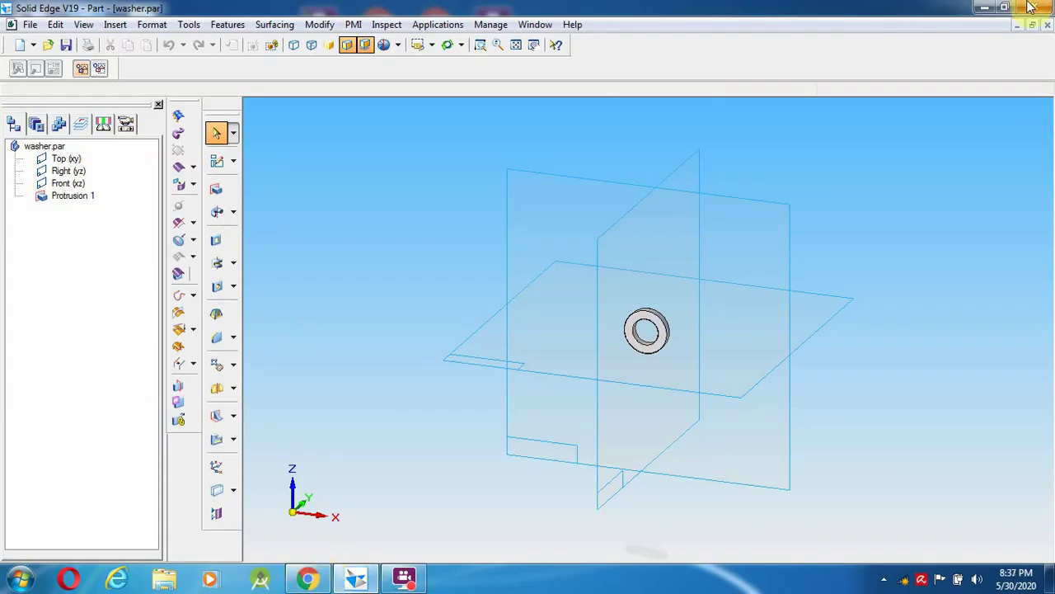
click(1047, 25)
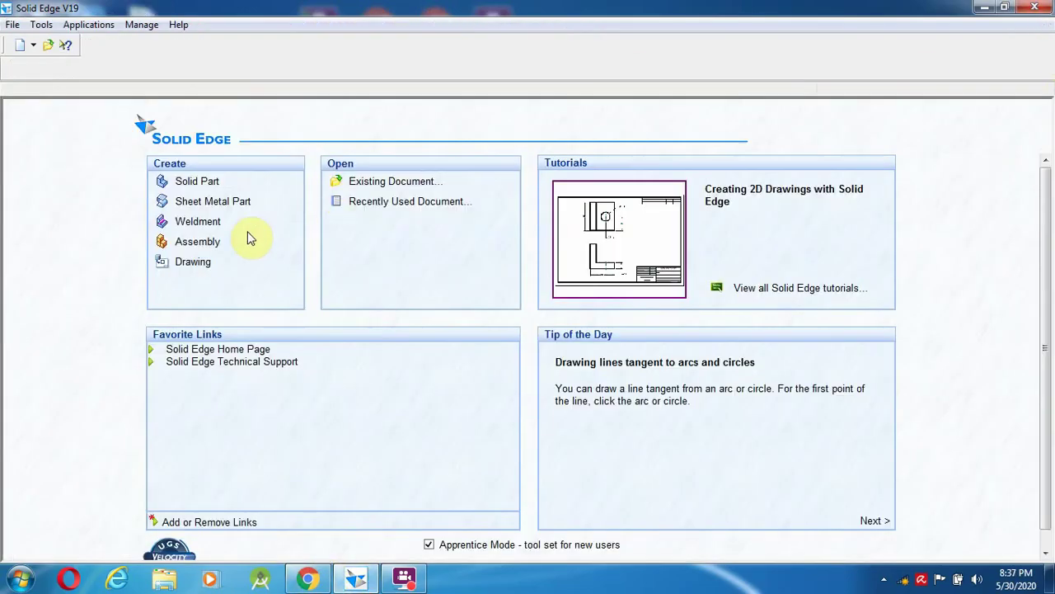
click(197, 181)
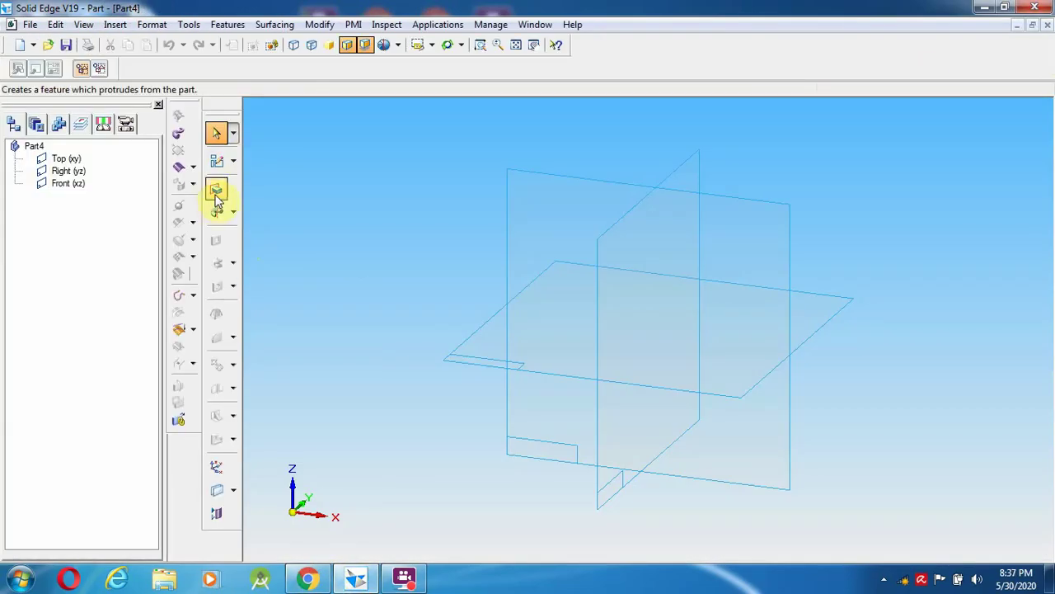
click(217, 196)
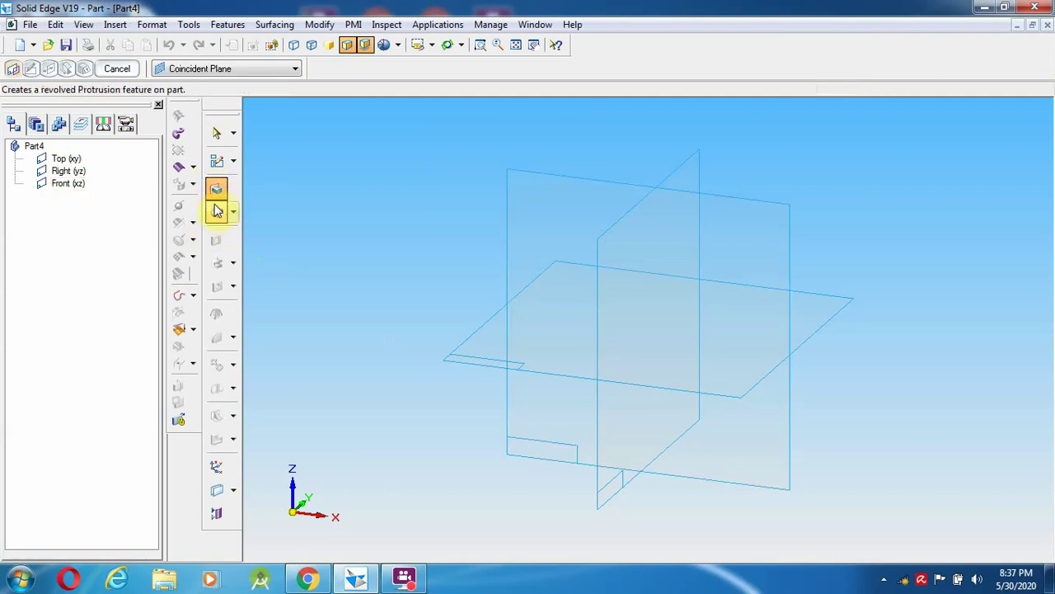
click(638, 186)
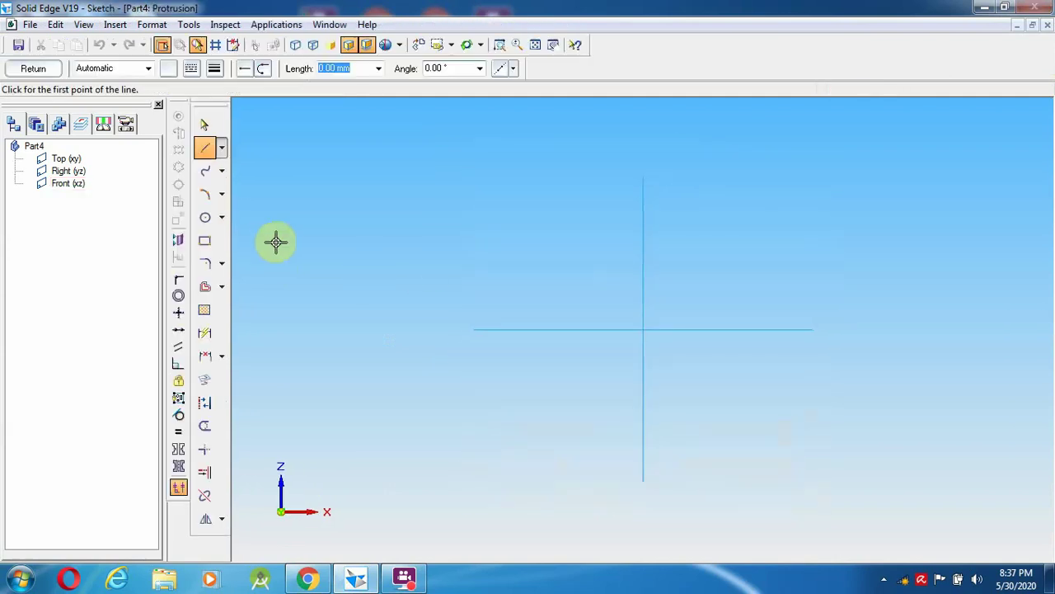
Sketch a 10 mm diameter circle centred on the origin.
click(204, 217)
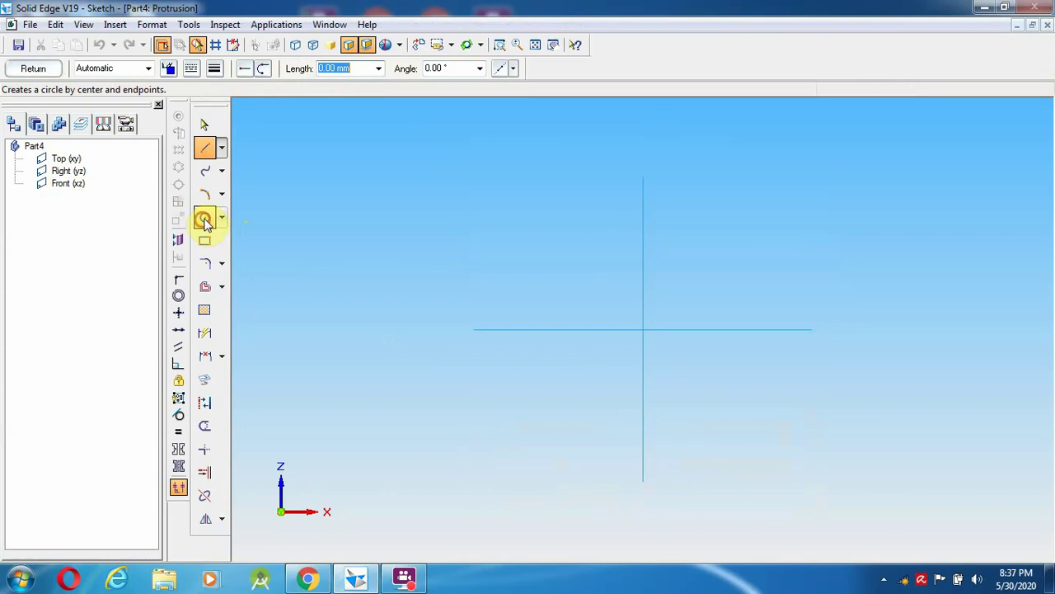
click(643, 329)
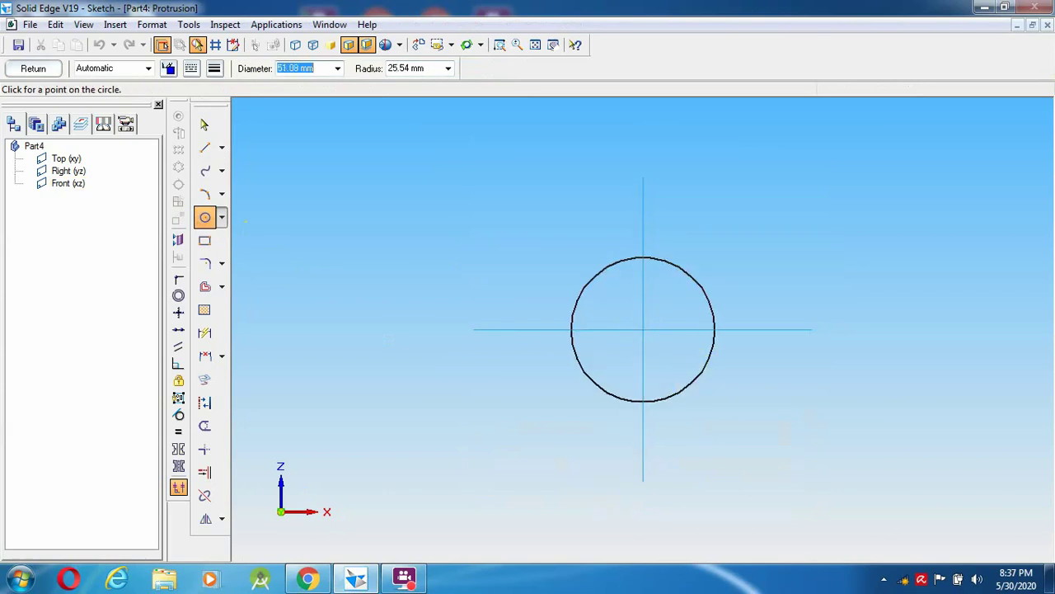
click(695, 376)
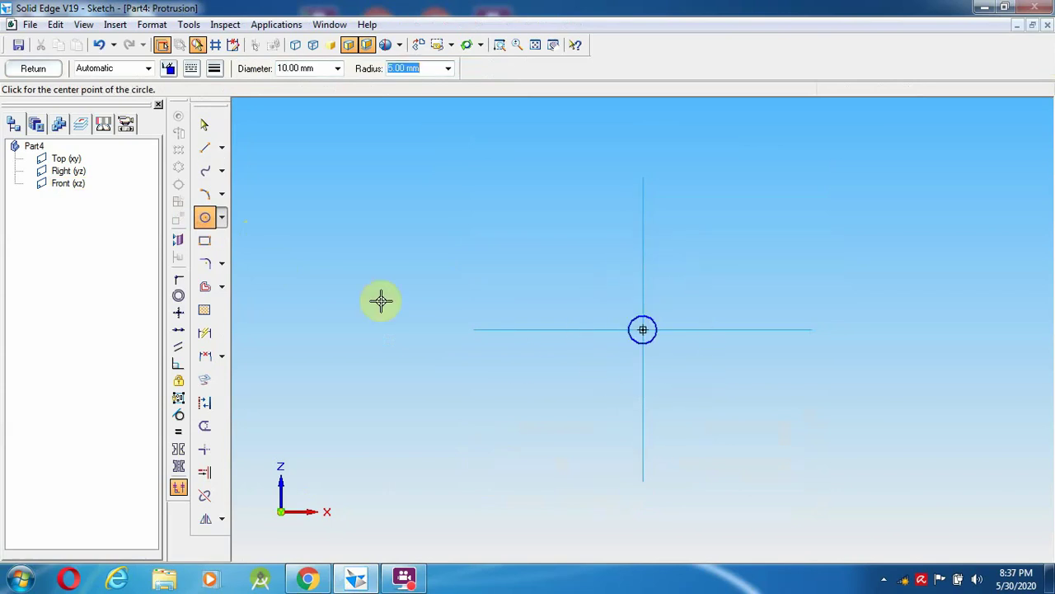
Add a concentric 20 mm diameter circle at the origin around the 10 mm circle.
click(216, 219)
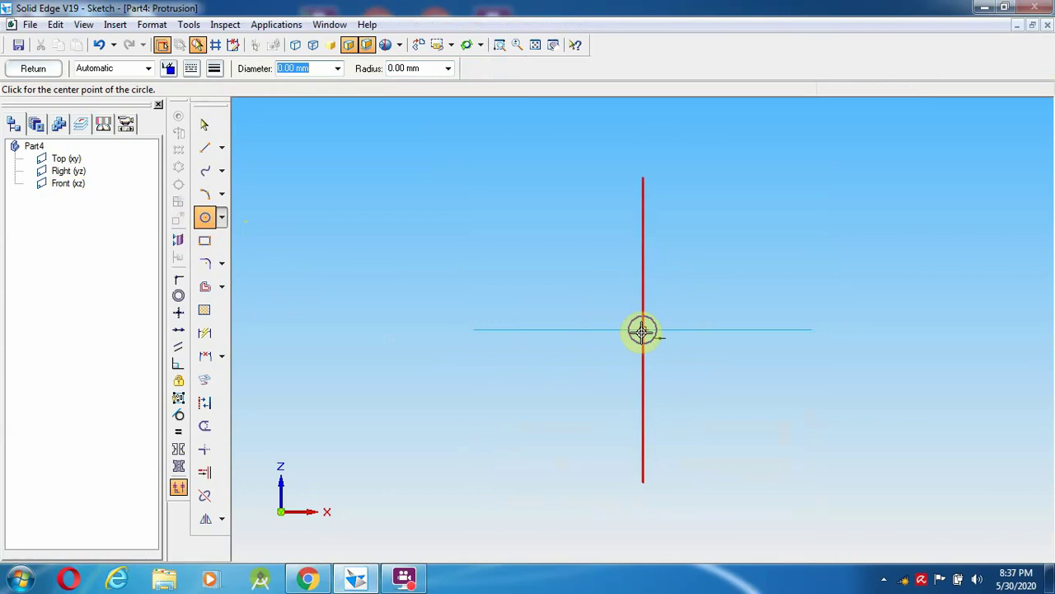
click(642, 330)
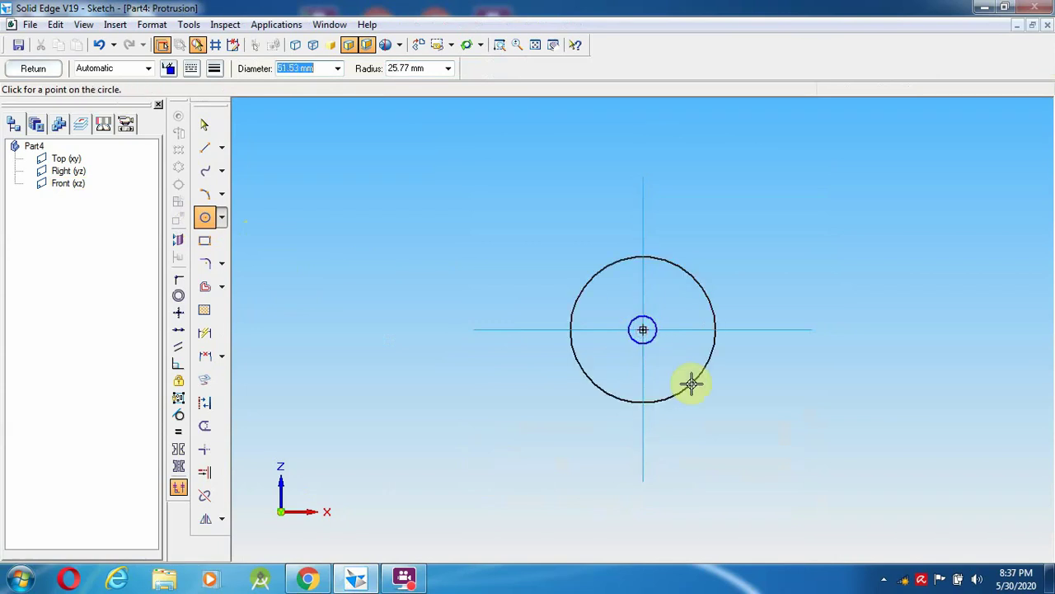
text(20)
key(Return)
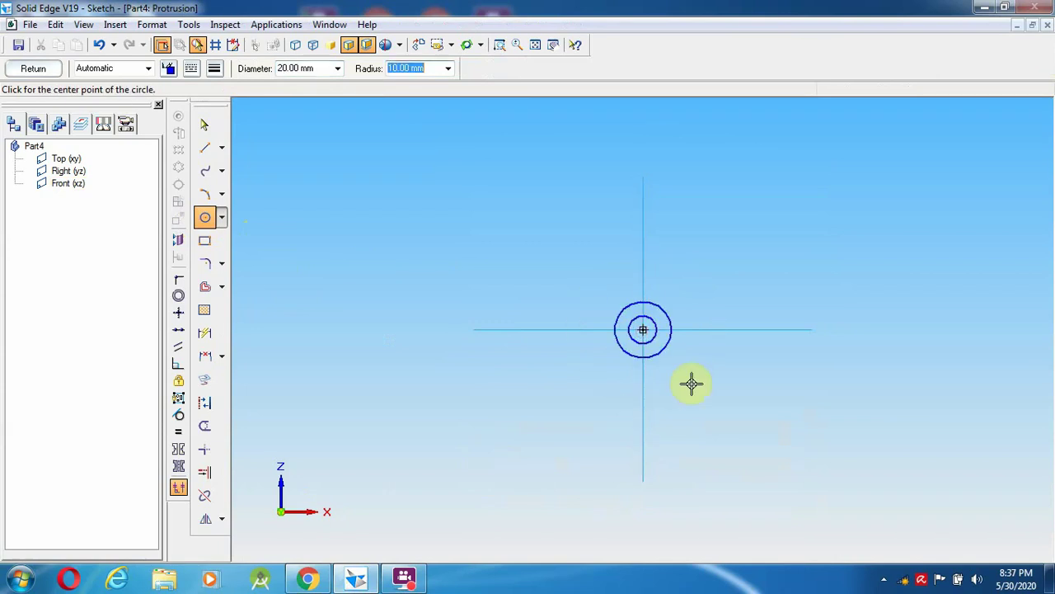
click(205, 132)
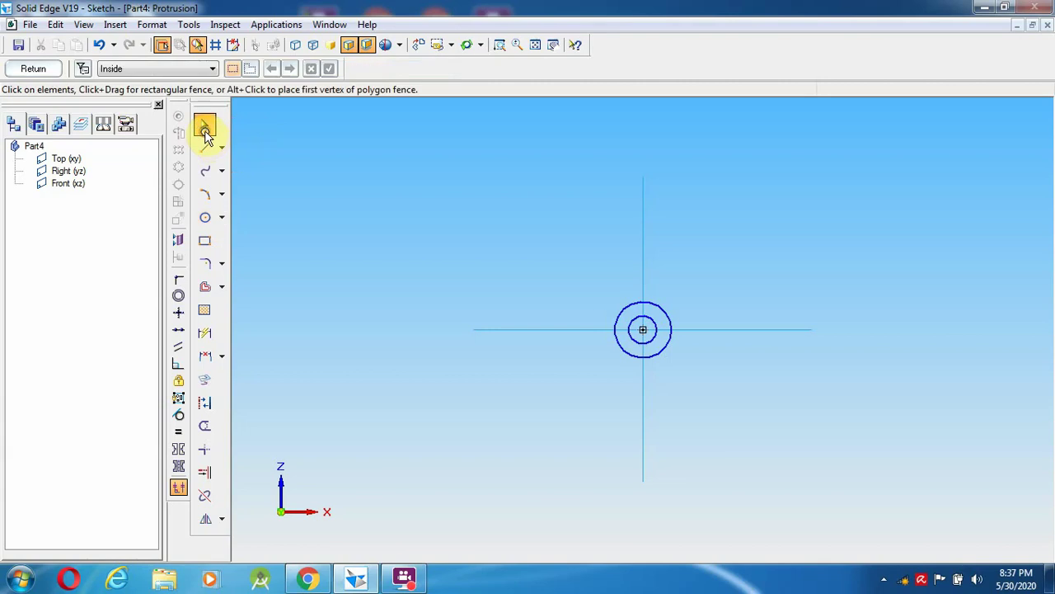
Draw a line at 60° upward from the left quadrant of the 20 mm circle, ending beyond the circle.
click(499, 45)
drag(576, 268, 766, 430)
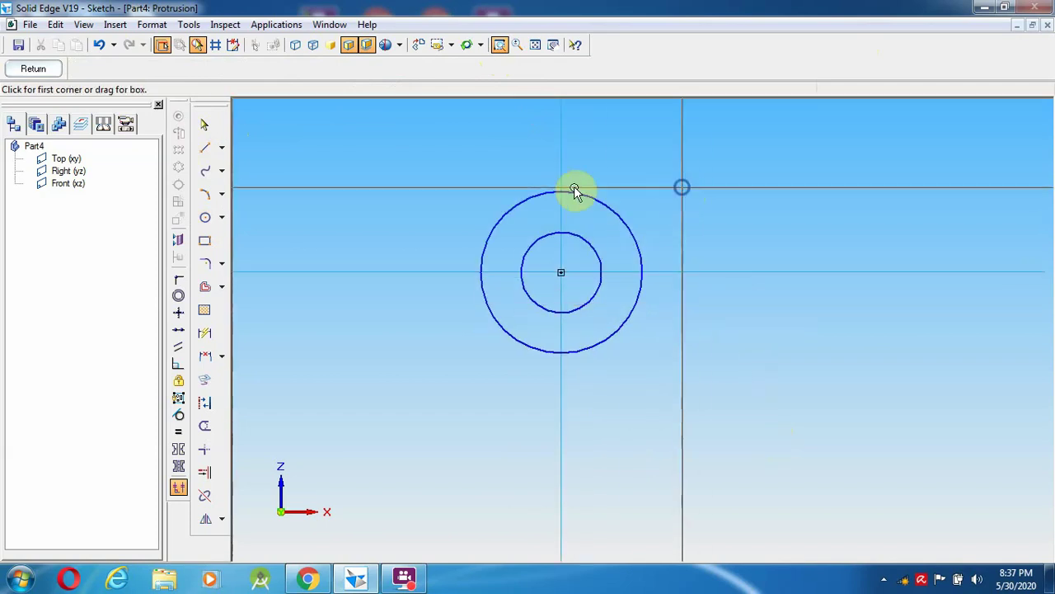
key(Escape)
click(206, 217)
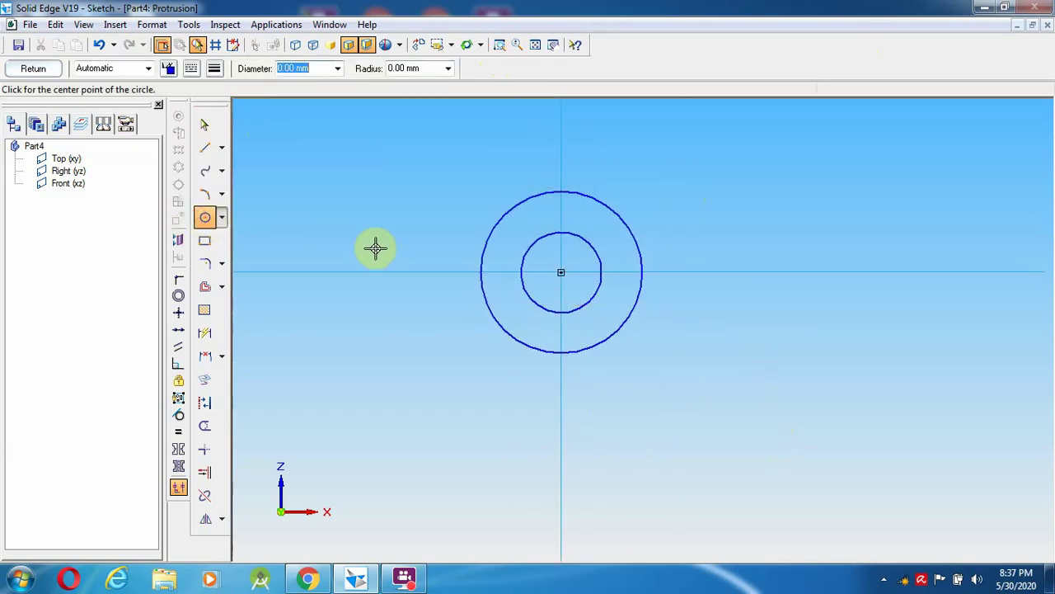
click(206, 150)
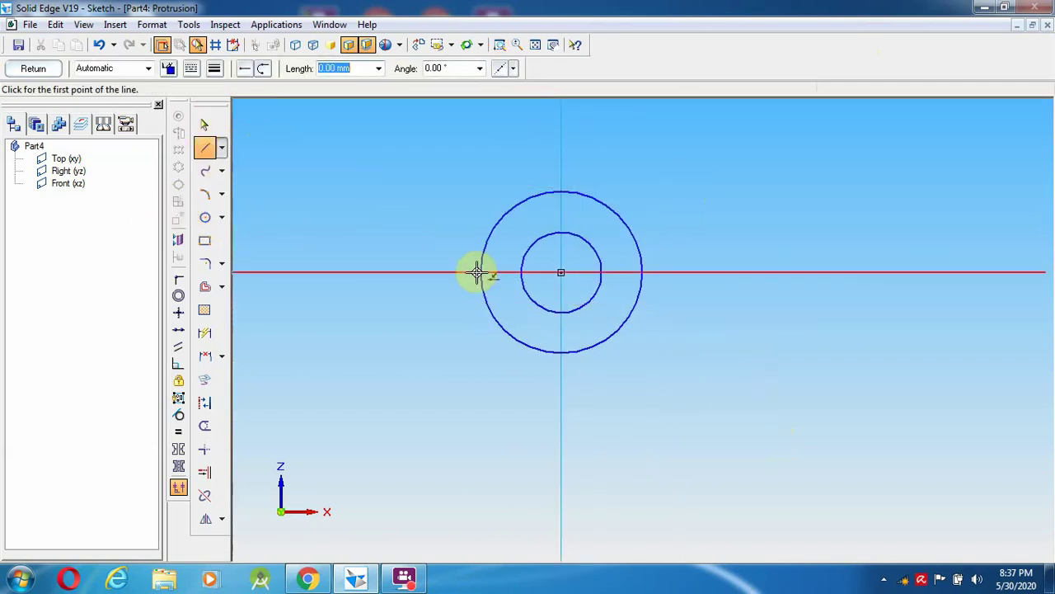
click(480, 271)
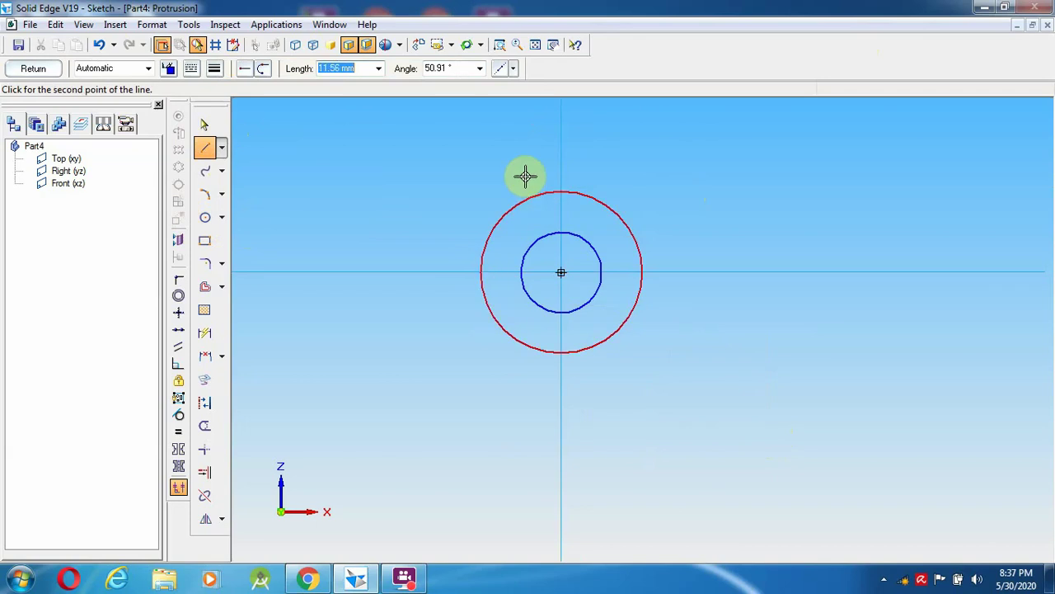
click(458, 68)
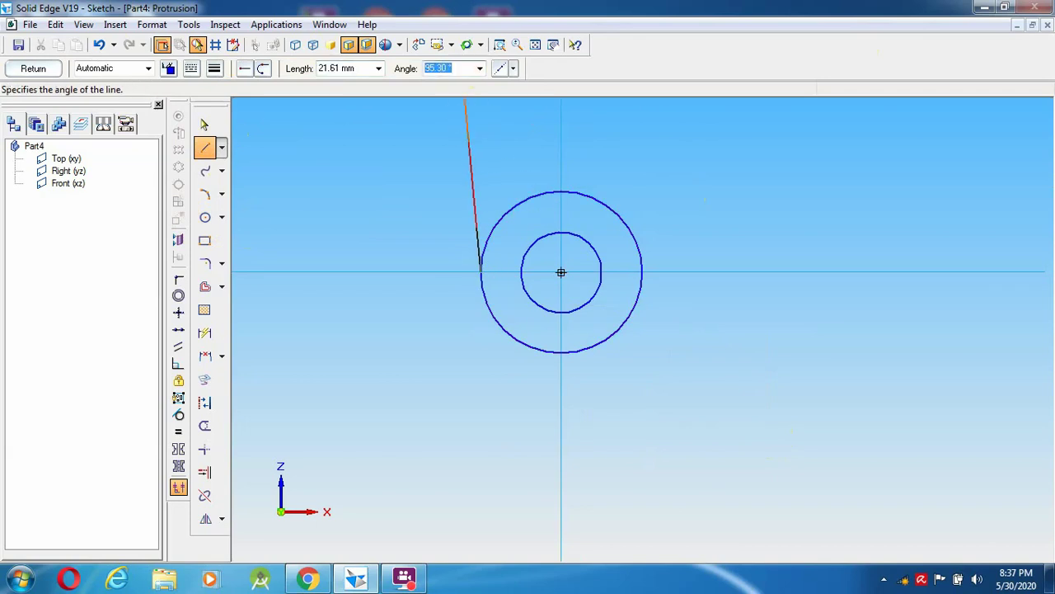
text(60)
key(Tab)
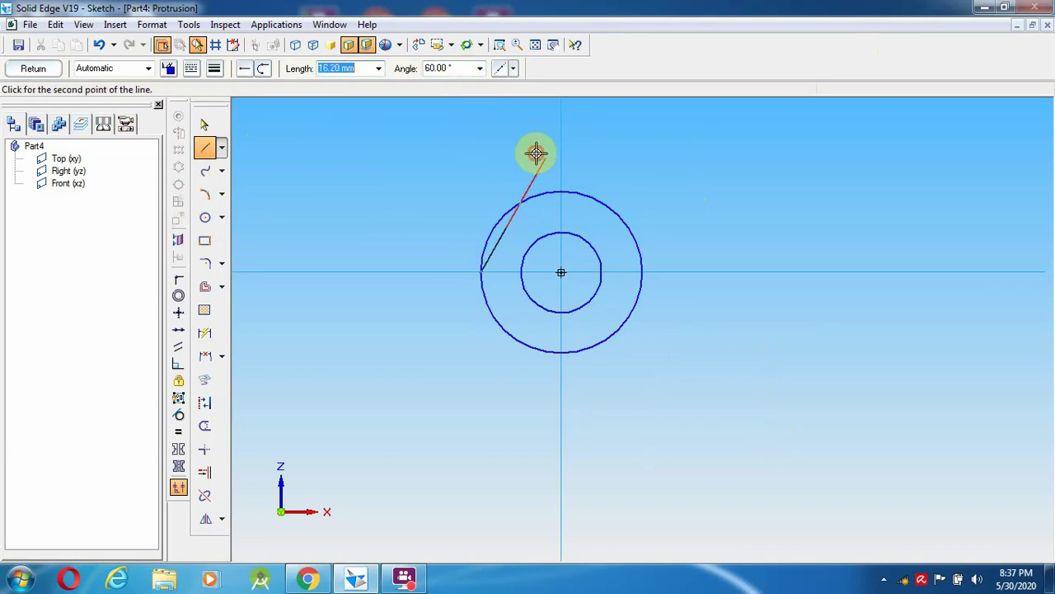
click(543, 156)
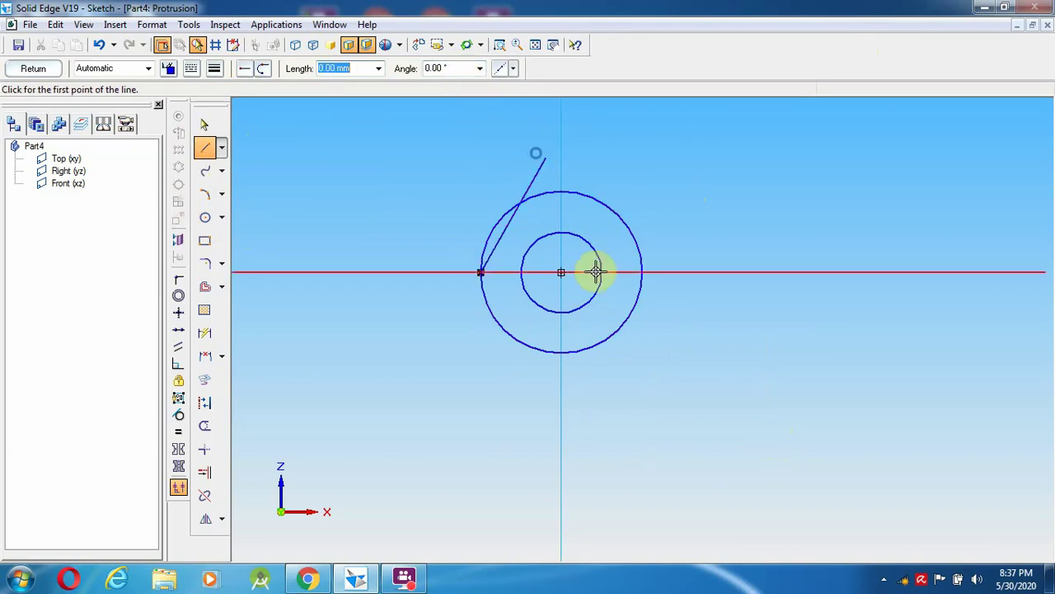
Draw a line at 120° upward from the right quadrant of the 20 mm circle, ending beyond the circle.
click(641, 271)
click(446, 68)
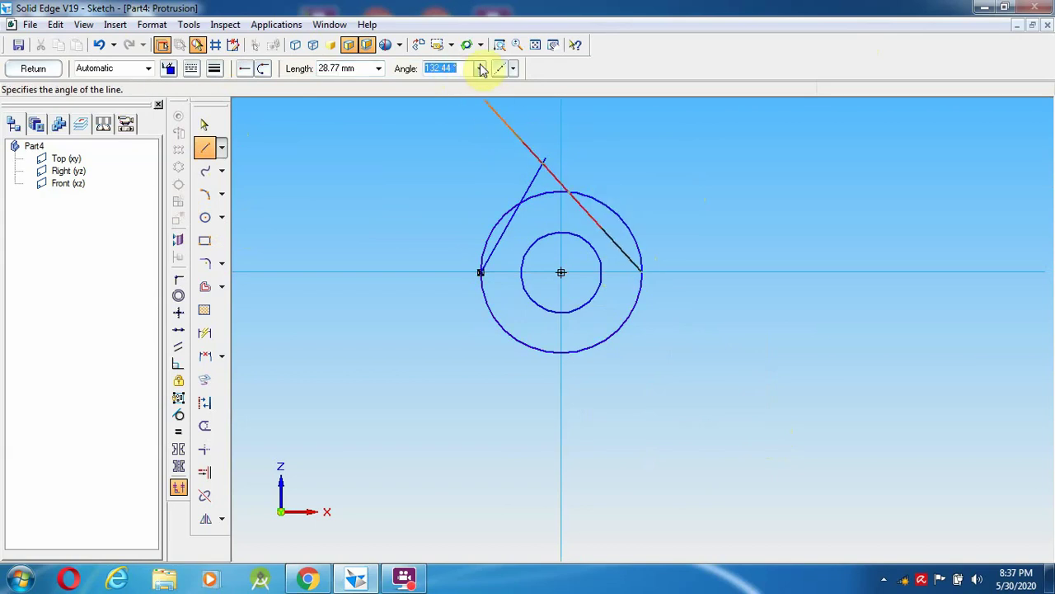
text(12)
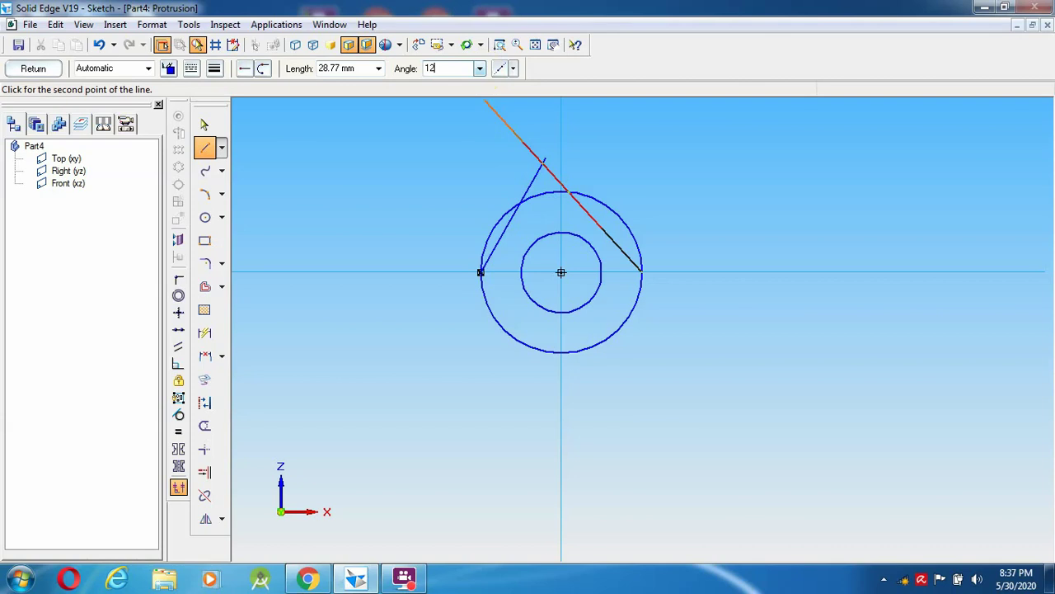
text(0)
key(Tab)
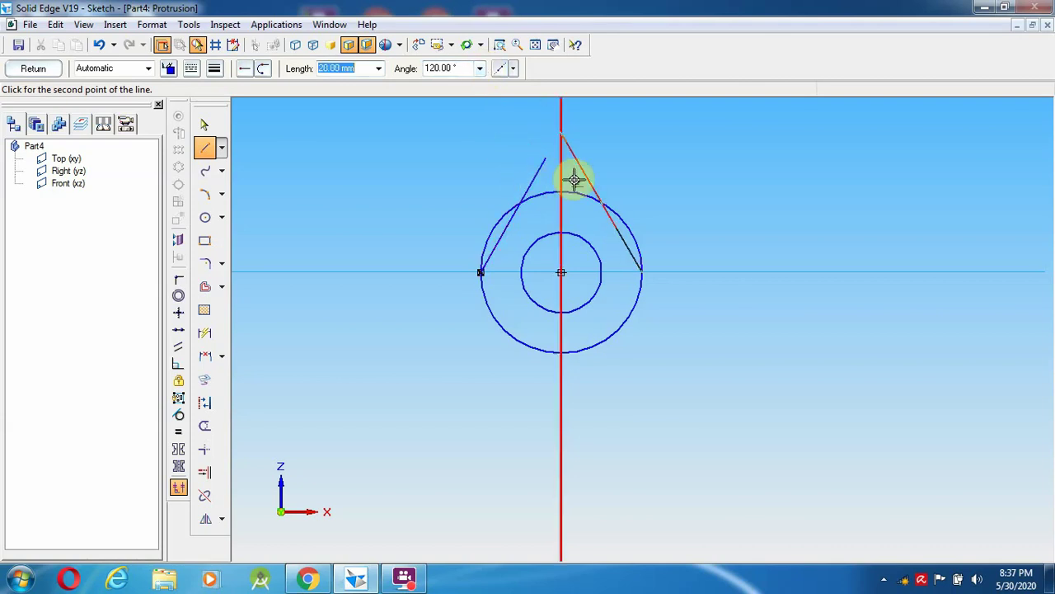
click(588, 174)
mouse_move(587, 176)
mouse_down()
mouse_move(653, 228)
mouse_move(635, 255)
mouse_move(641, 270)
mouse_up()
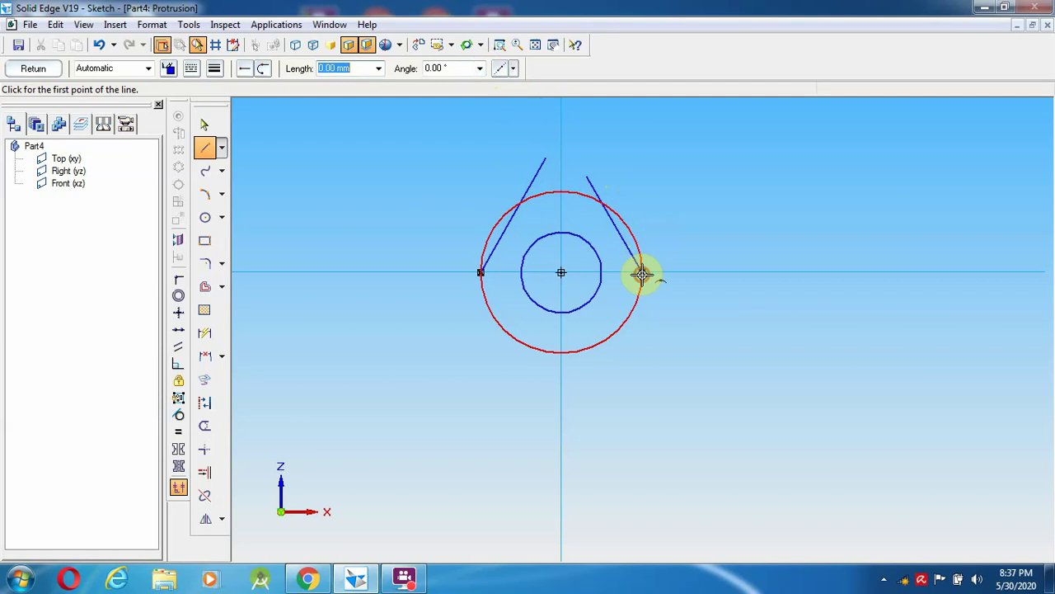
Try to draw a lower hexagon side from the right quadrant of the 20 mm circle using length 60 mm and angle 60°.
click(643, 273)
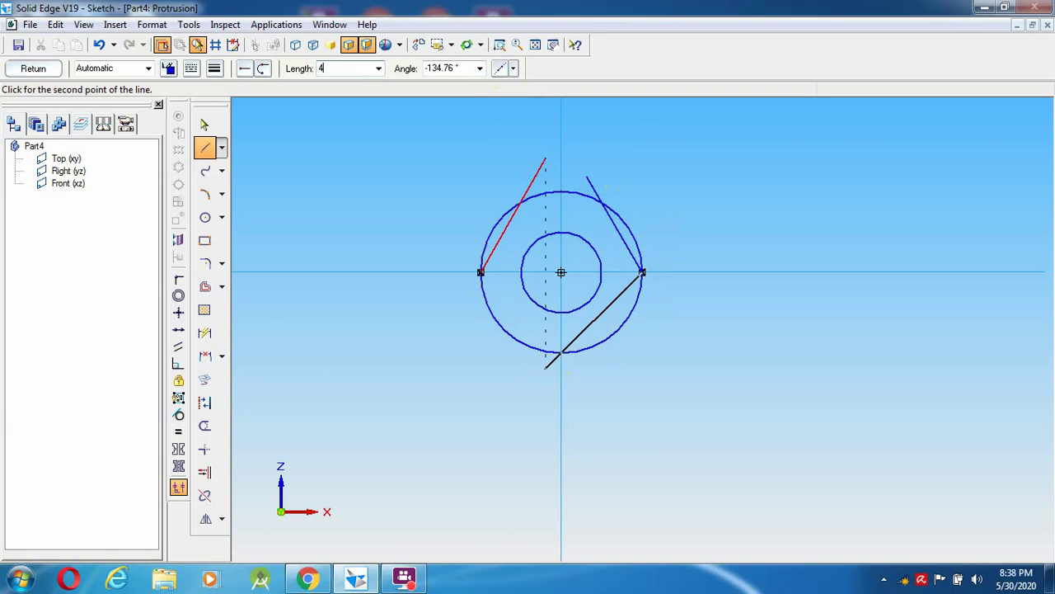
click(549, 370)
text(60)
key(Tab)
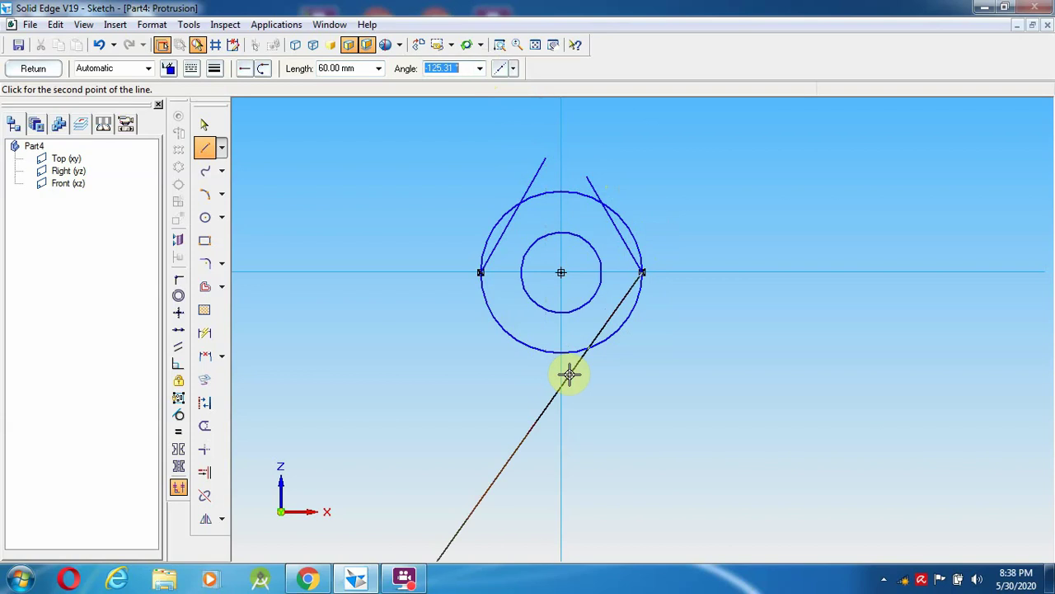
text(60)
click(465, 98)
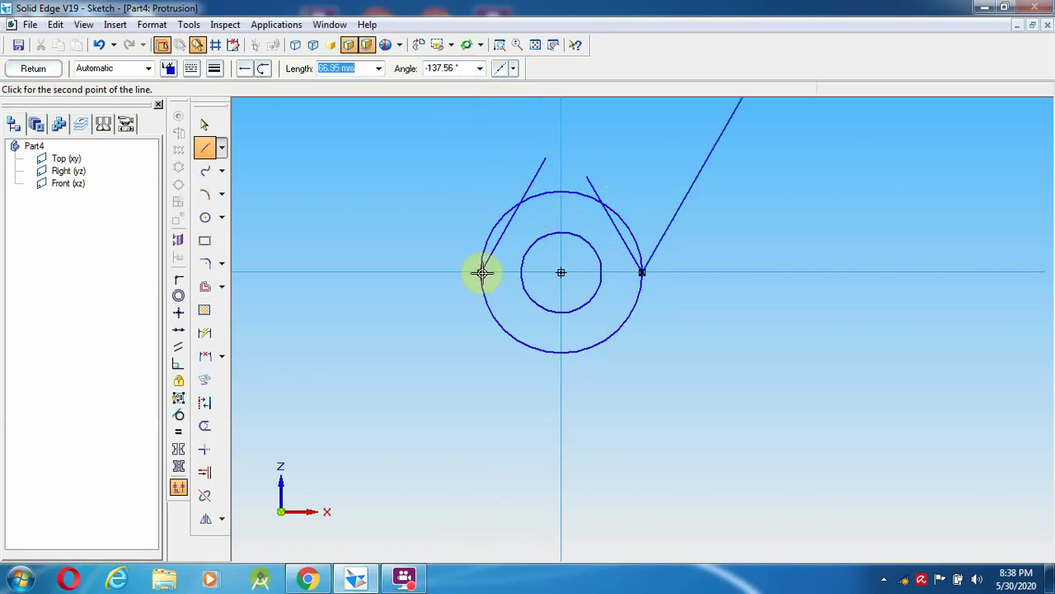
right_click(744, 249)
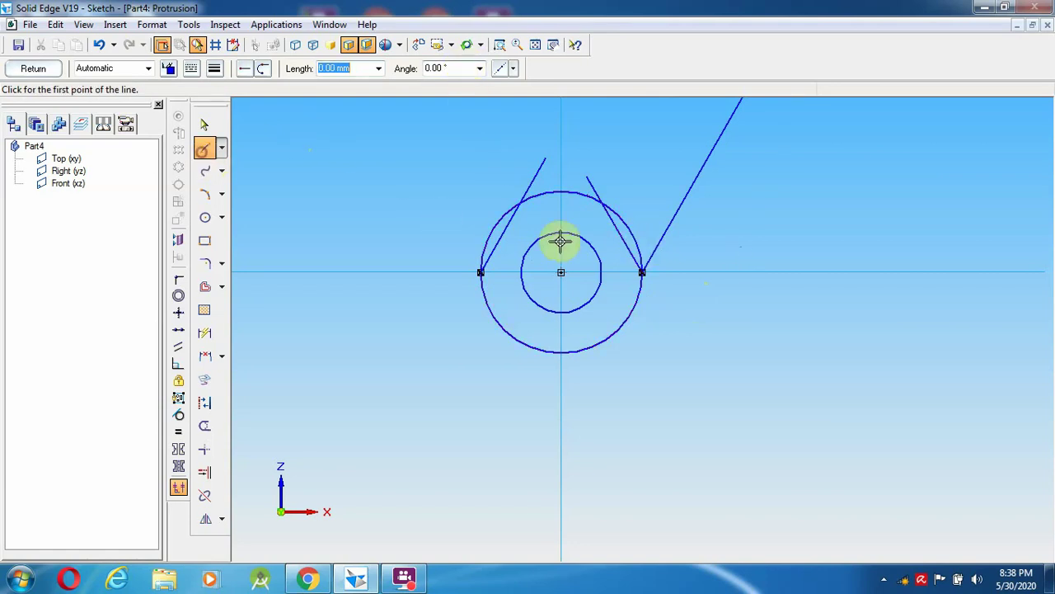
Draw a line along the 60° direction downward from the right quadrant of the 20 mm circle, past its lower arc.
click(641, 272)
click(462, 68)
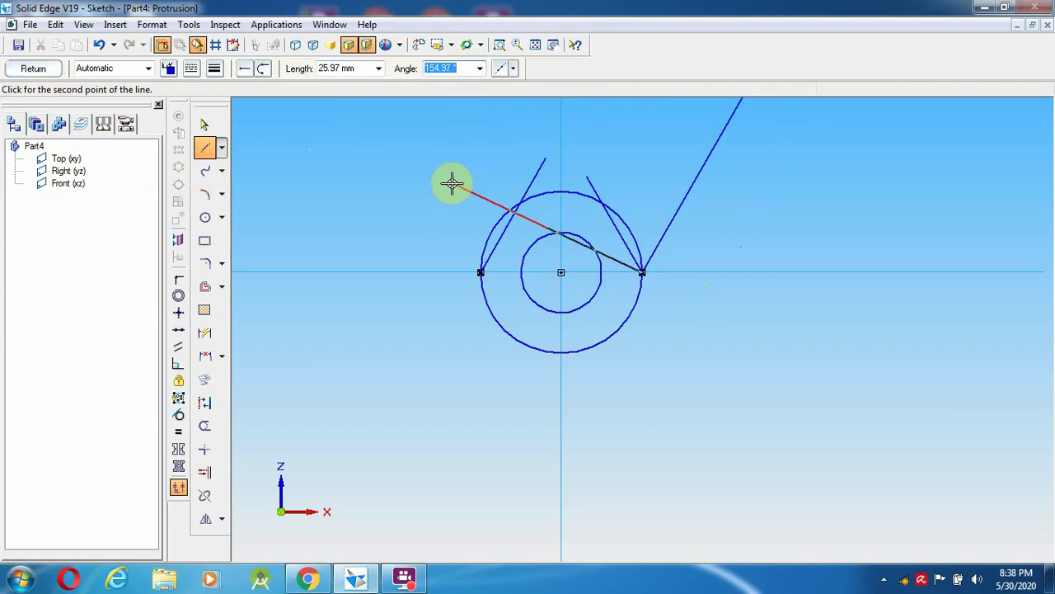
text(60)
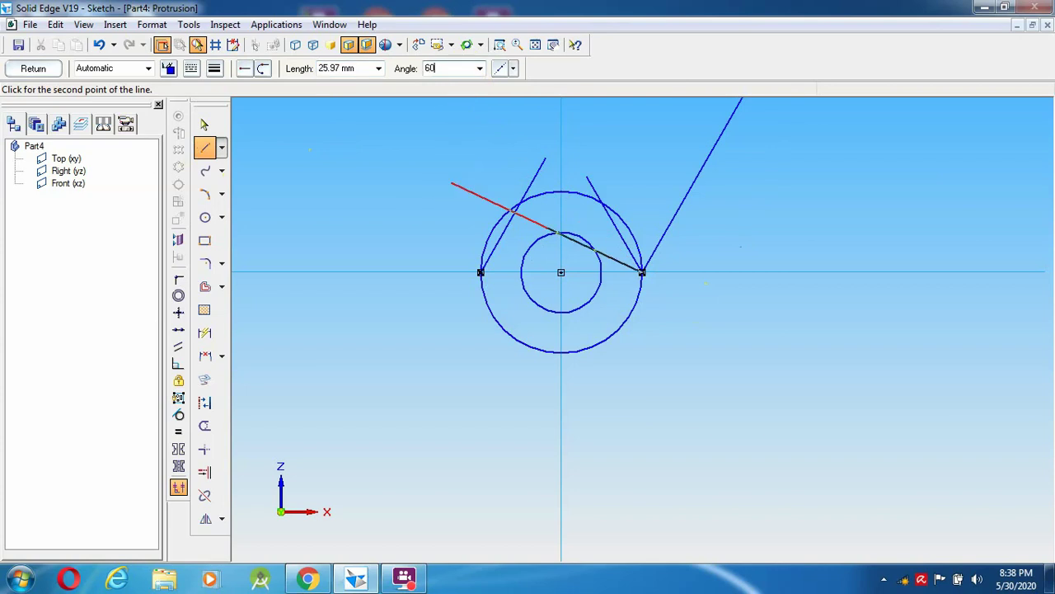
key(Tab)
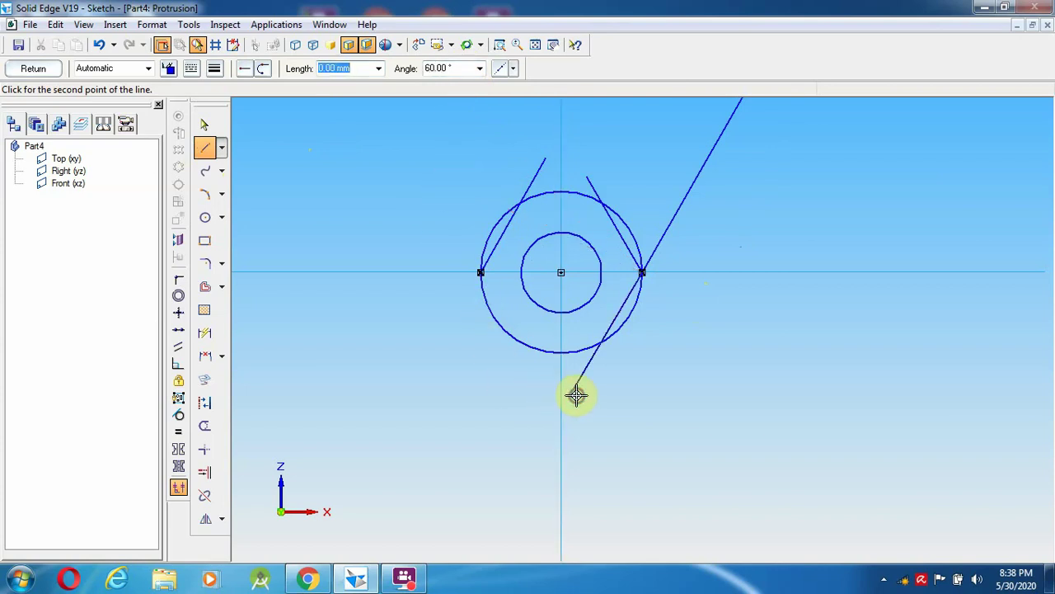
click(575, 394)
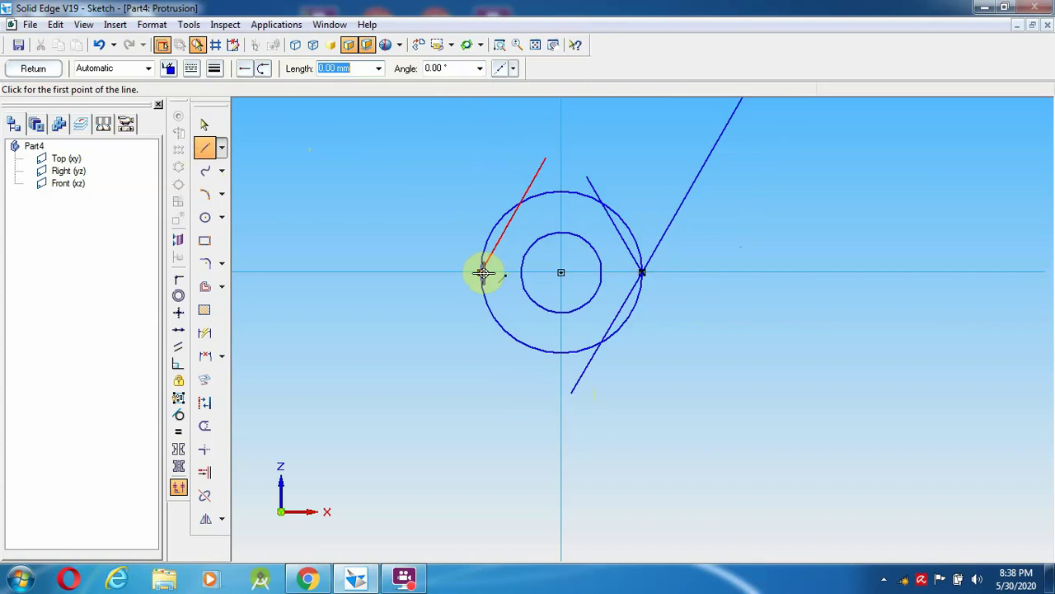
Draw a line at -60° downward from the left quadrant of the 20 mm circle, past its lower arc.
click(481, 272)
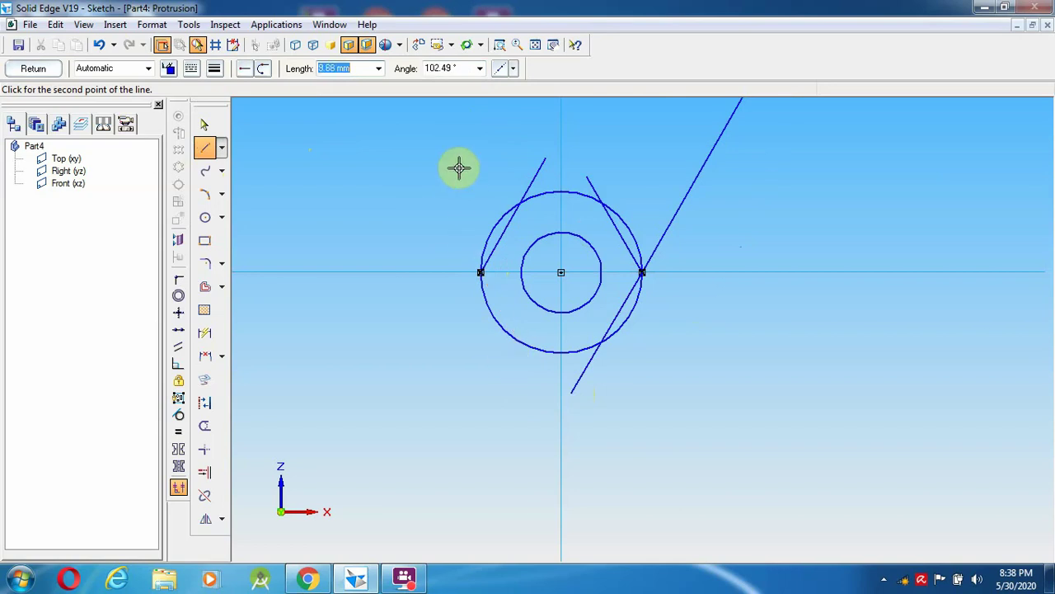
click(449, 69)
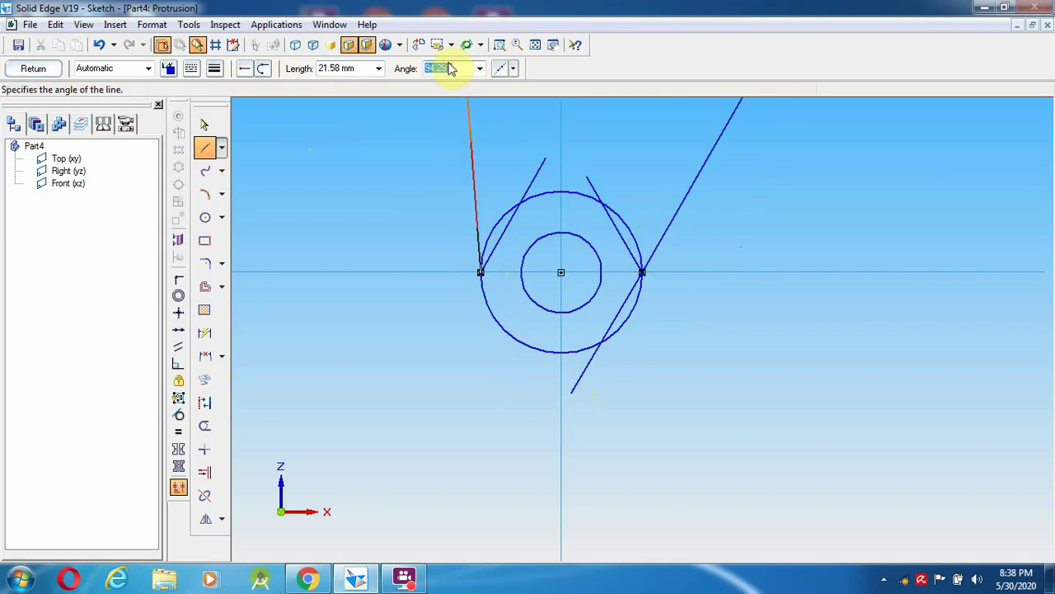
key(BackSpace)
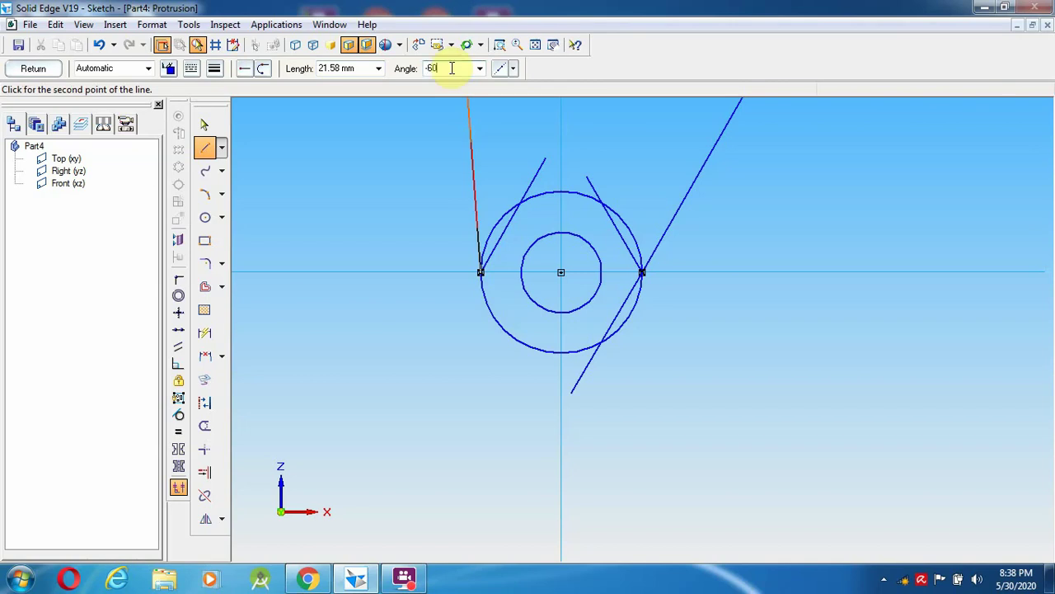
key(Return)
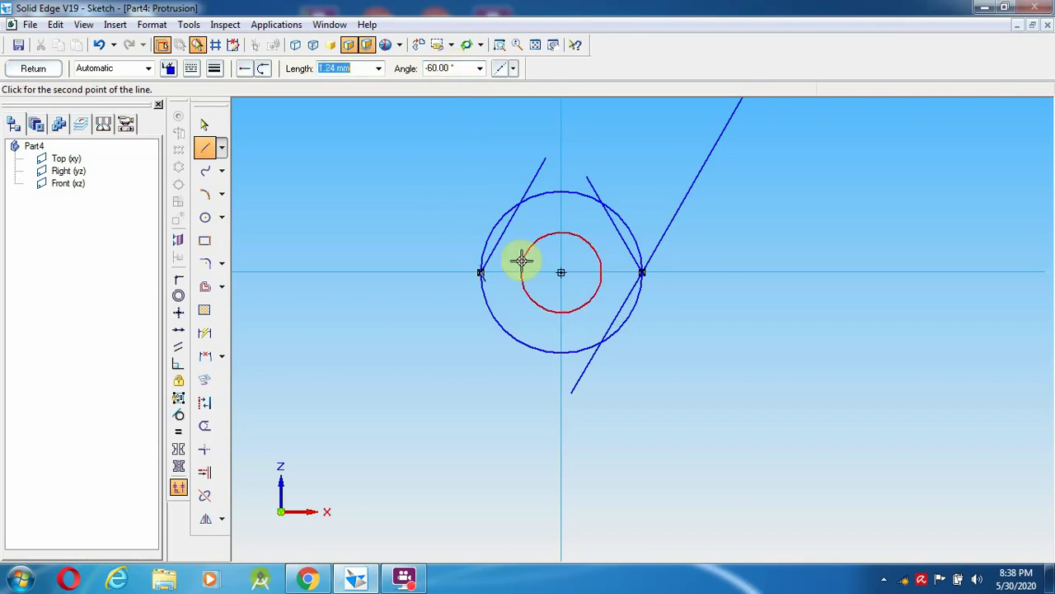
click(539, 373)
key(Escape)
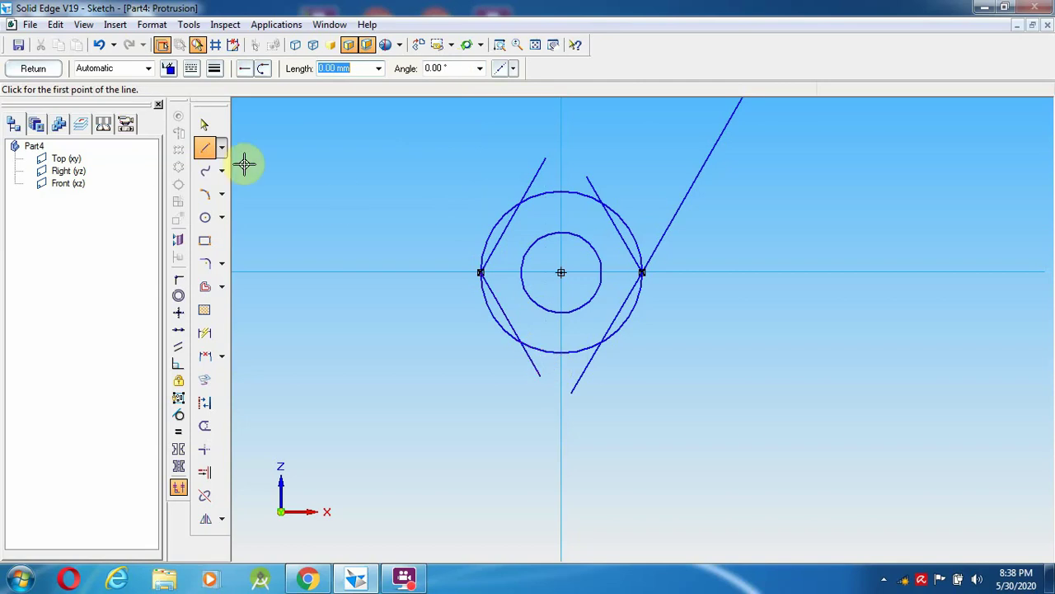
Trim the angled line ends outside the 20 mm circle, together with its upper arc and the long stray line.
click(208, 427)
drag(511, 366, 611, 391)
mouse_move(536, 161)
mouse_down()
mouse_move(517, 178)
mouse_move(602, 195)
mouse_move(536, 188)
mouse_up()
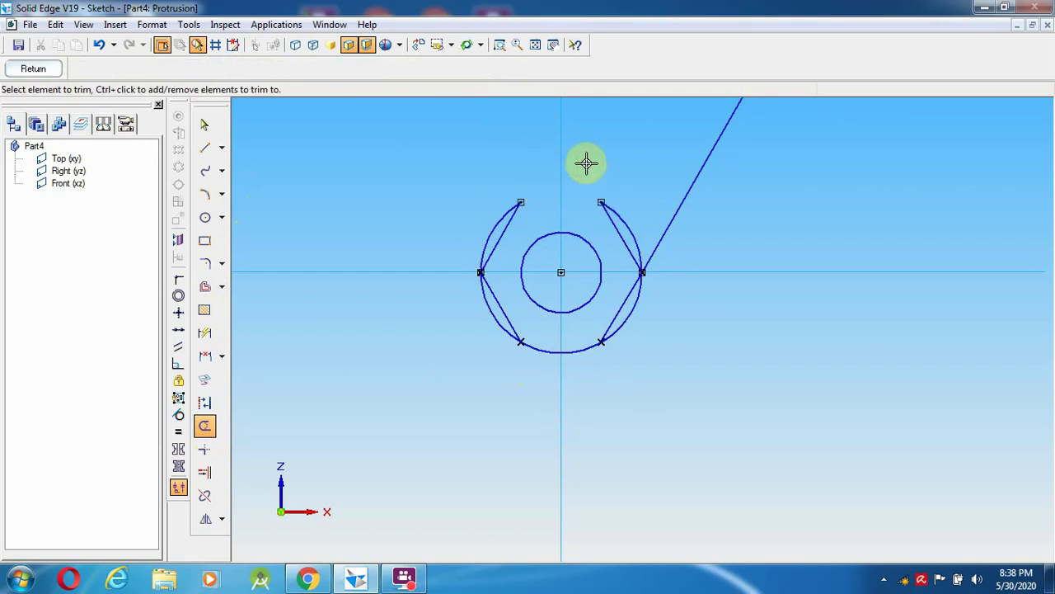
drag(657, 184, 696, 264)
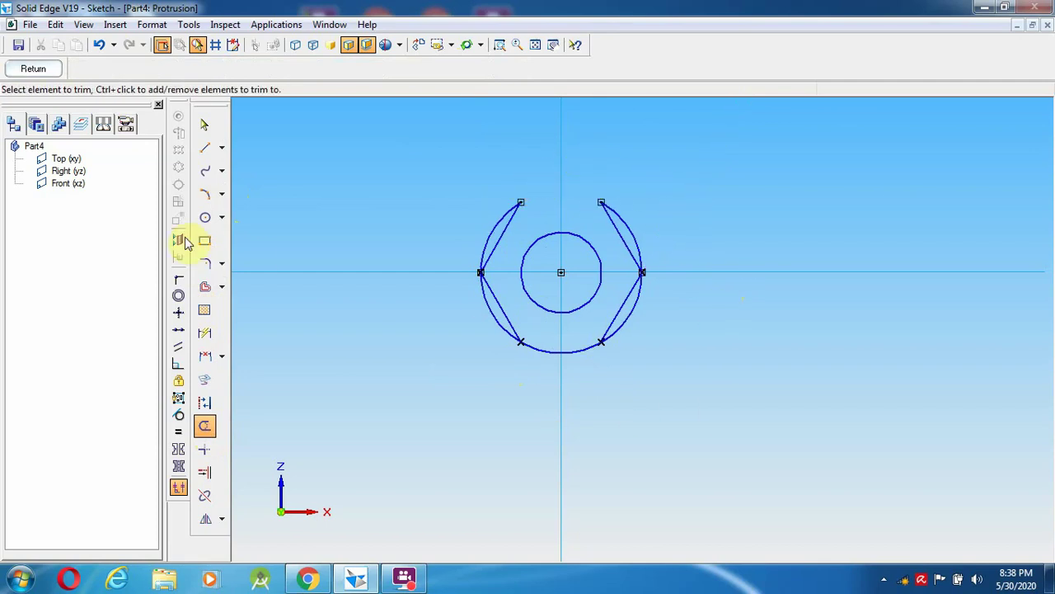
Delete the remaining arc of the 20 mm circle.
click(205, 124)
click(539, 345)
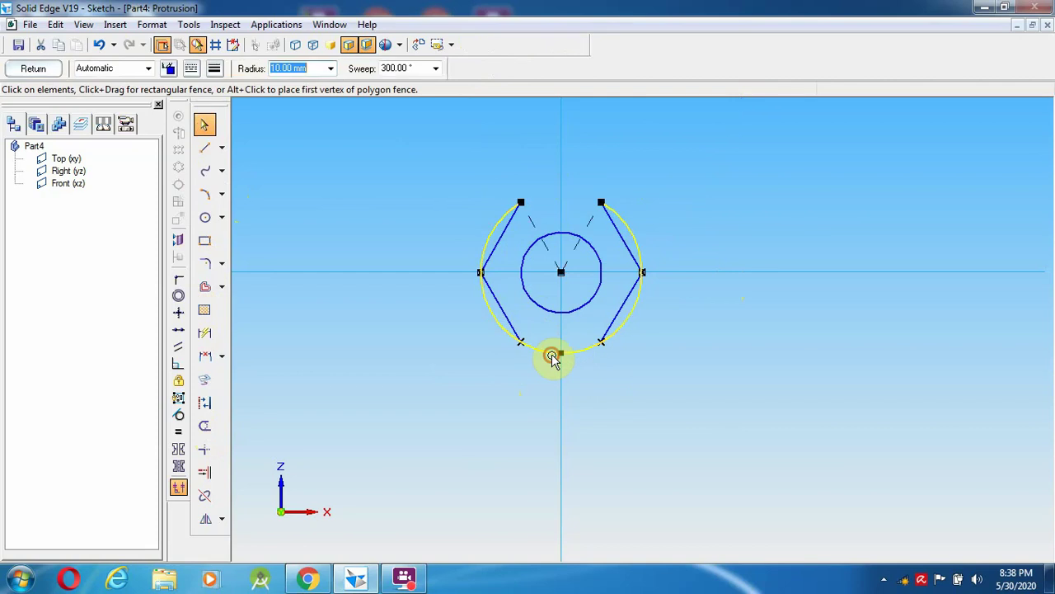
key(Delete)
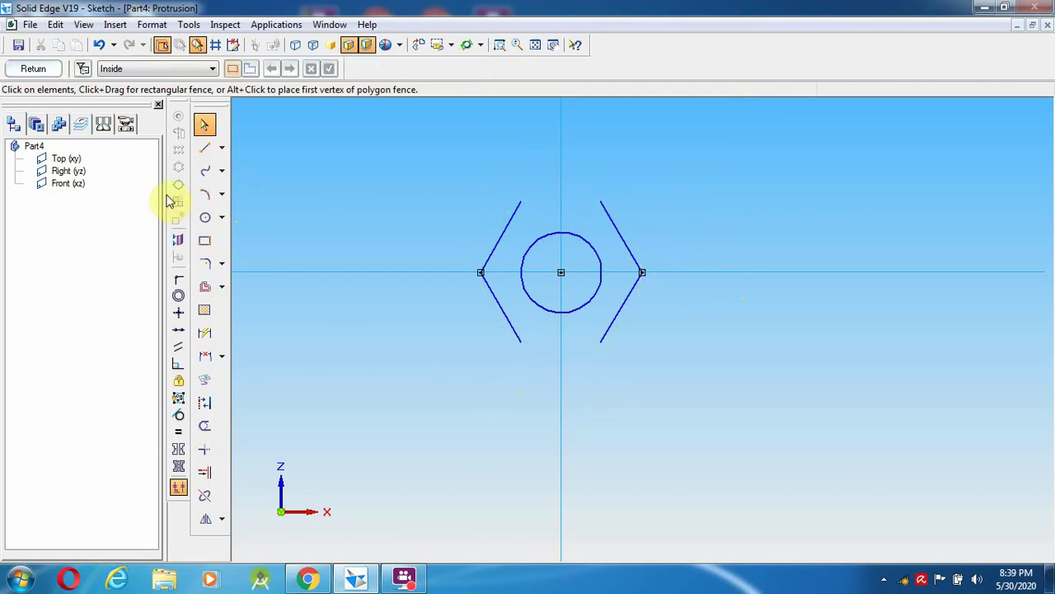
Close the hexagon with horizontal lines joining the upper and lower ends of the angled sides, and finish the protrusion profile.
click(204, 148)
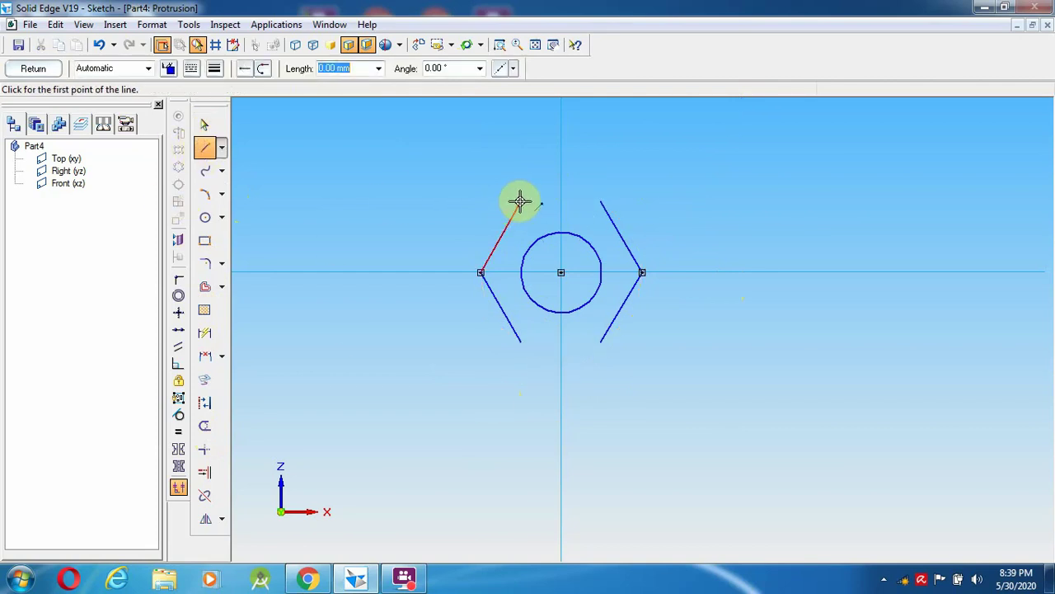
click(520, 202)
click(601, 202)
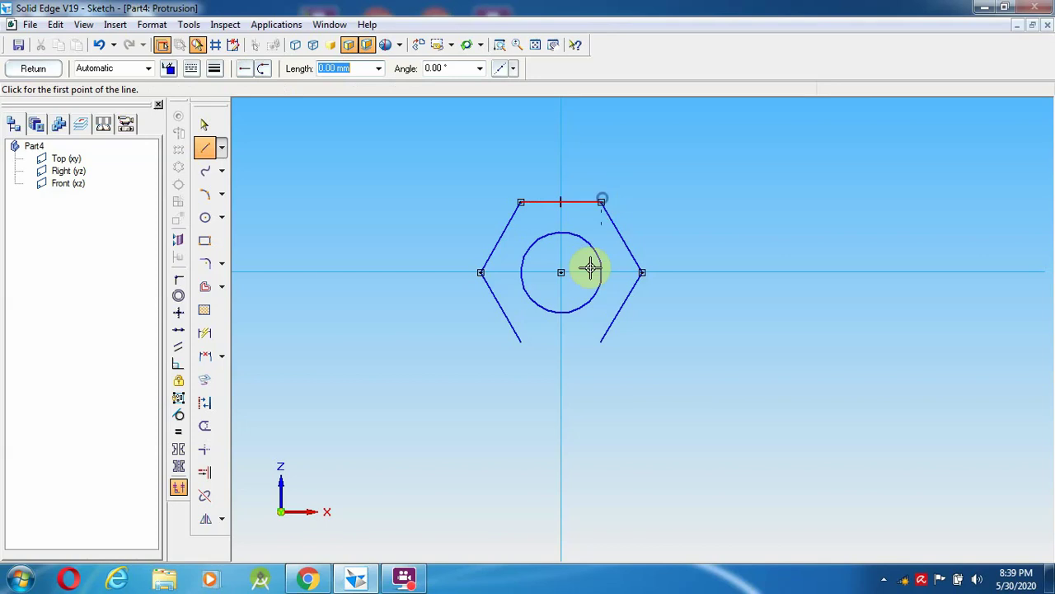
click(521, 342)
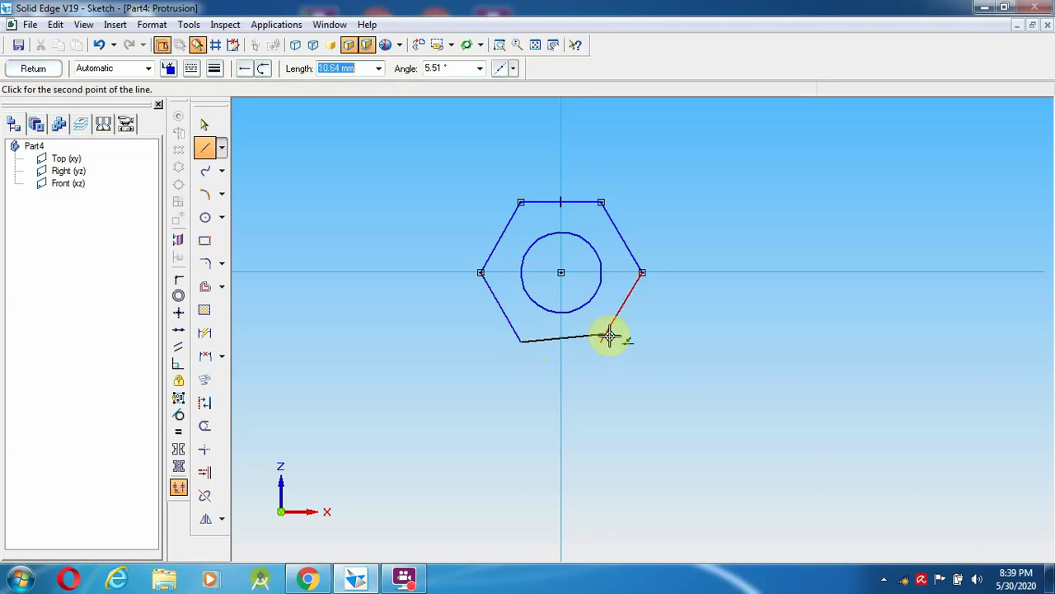
click(601, 341)
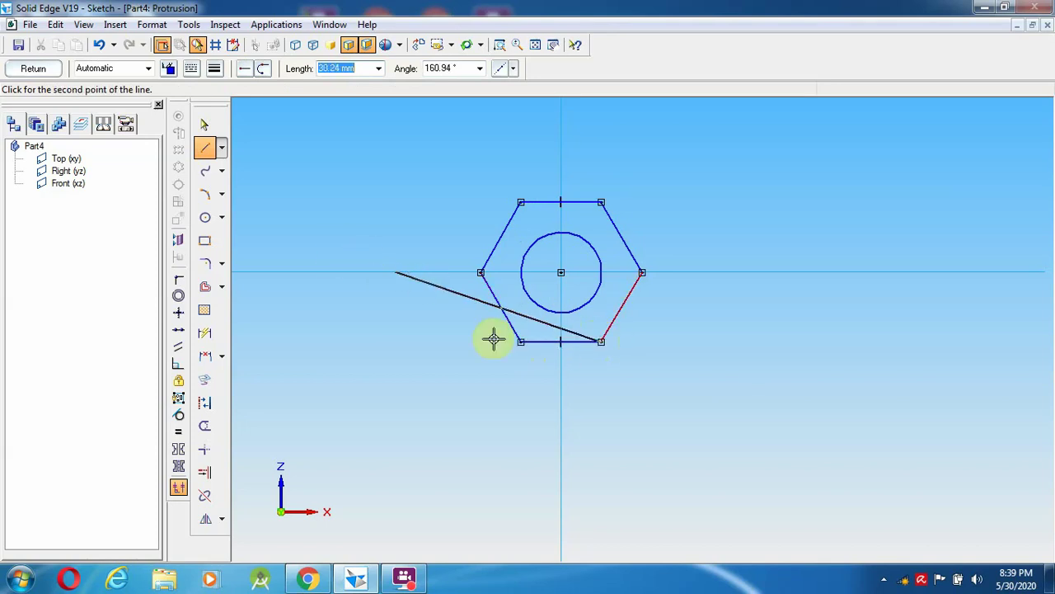
right_click(480, 400)
click(205, 123)
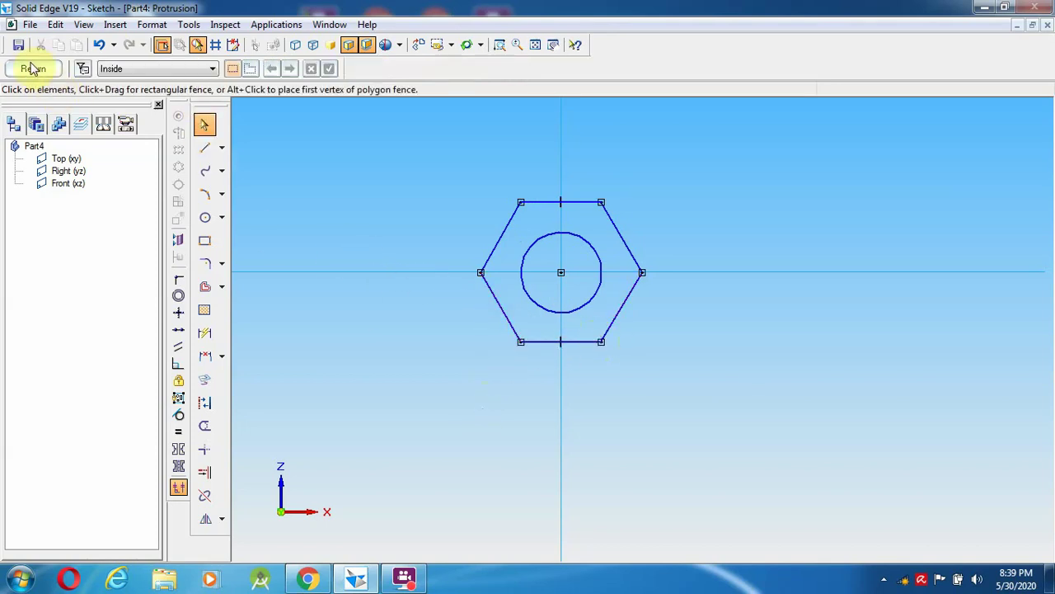
click(32, 68)
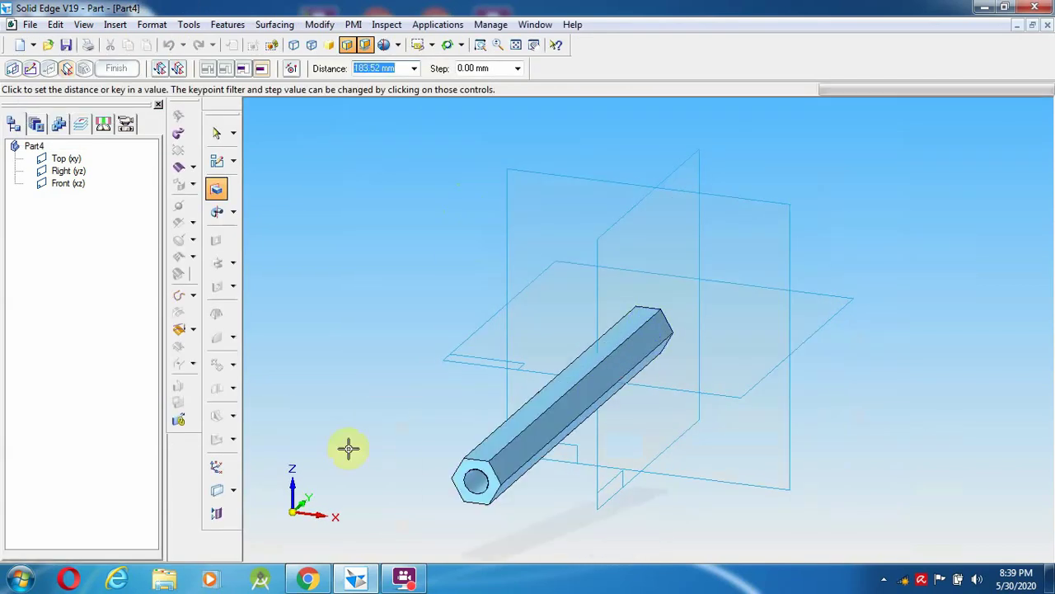
Check the nut's thickness in the PDF drawing and extrude the hexagonal profile 12 mm to one side.
click(307, 578)
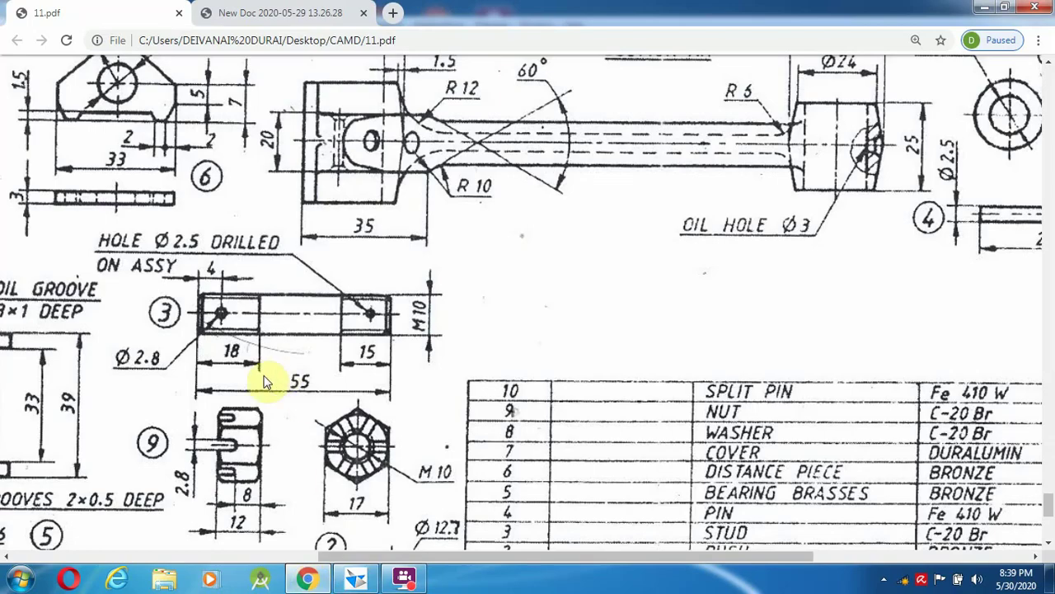
click(353, 578)
text(12)
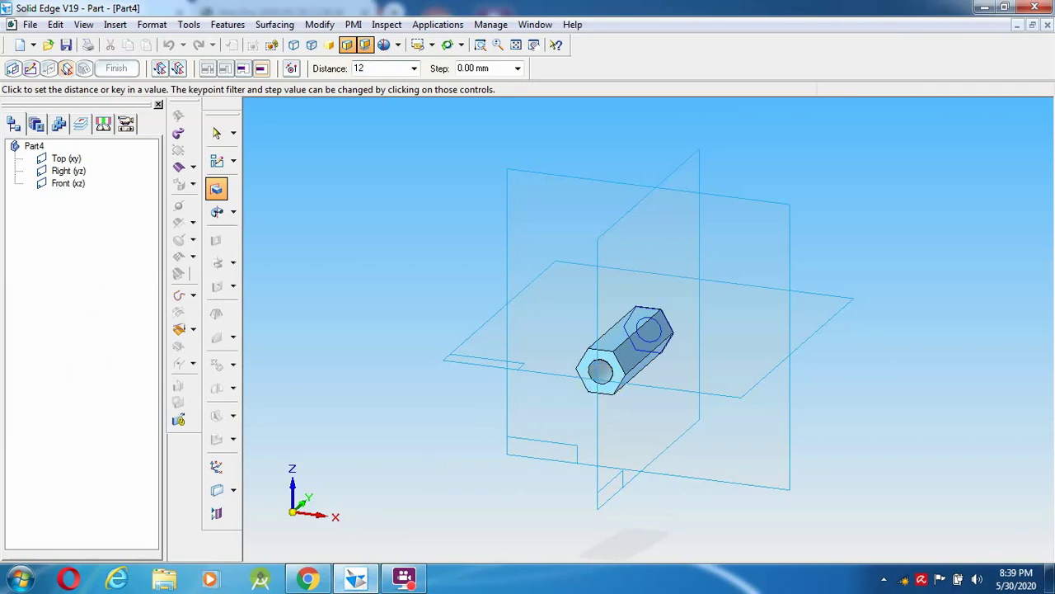
key(Return)
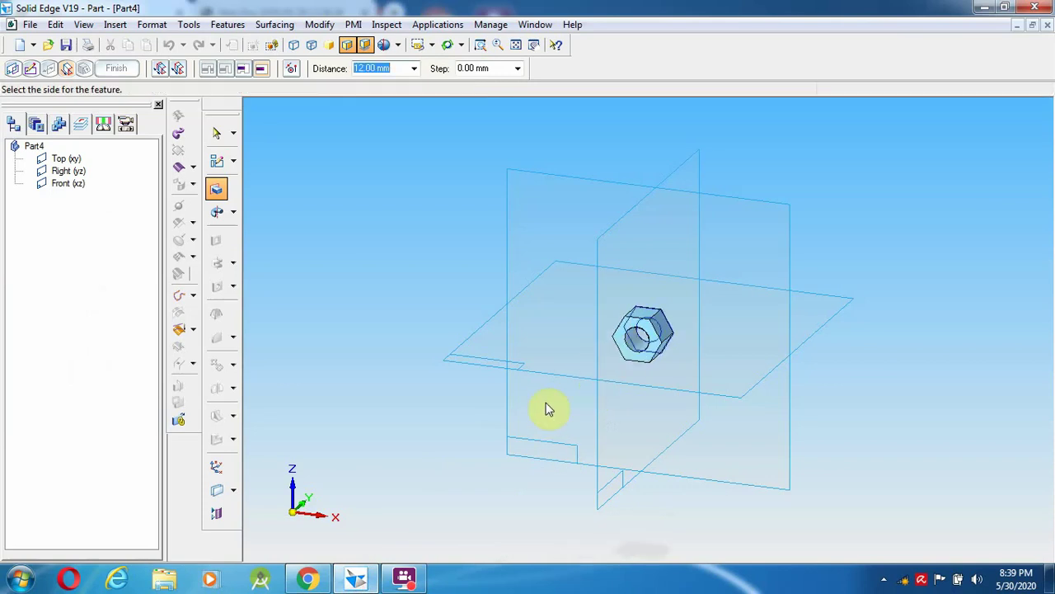
click(626, 413)
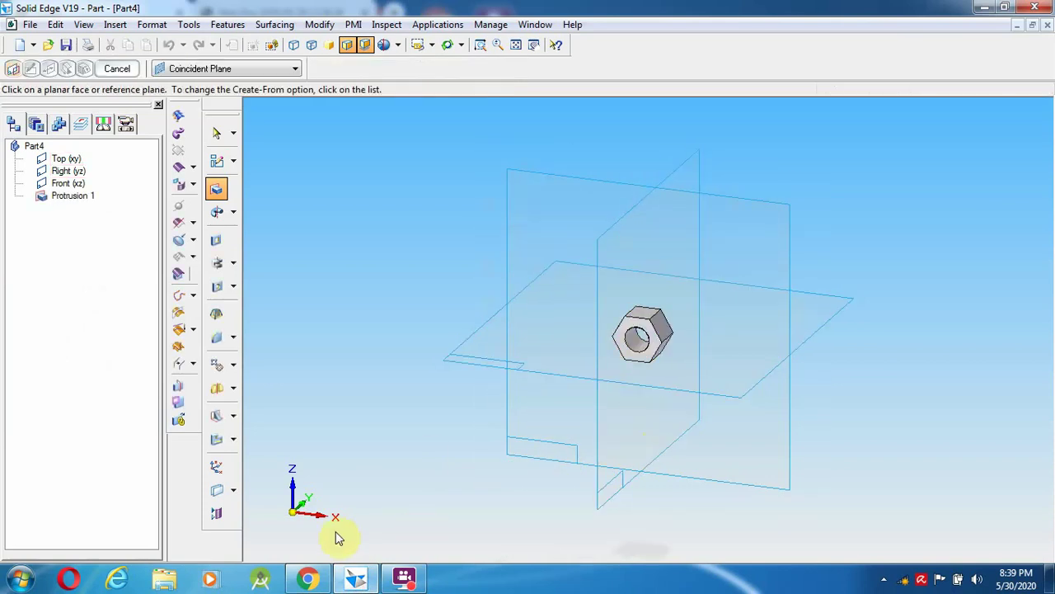
Start a cutout on the nut's upper angled side face and draw a 1.4 mm line at 90° from its front edge's midpoint.
click(308, 580)
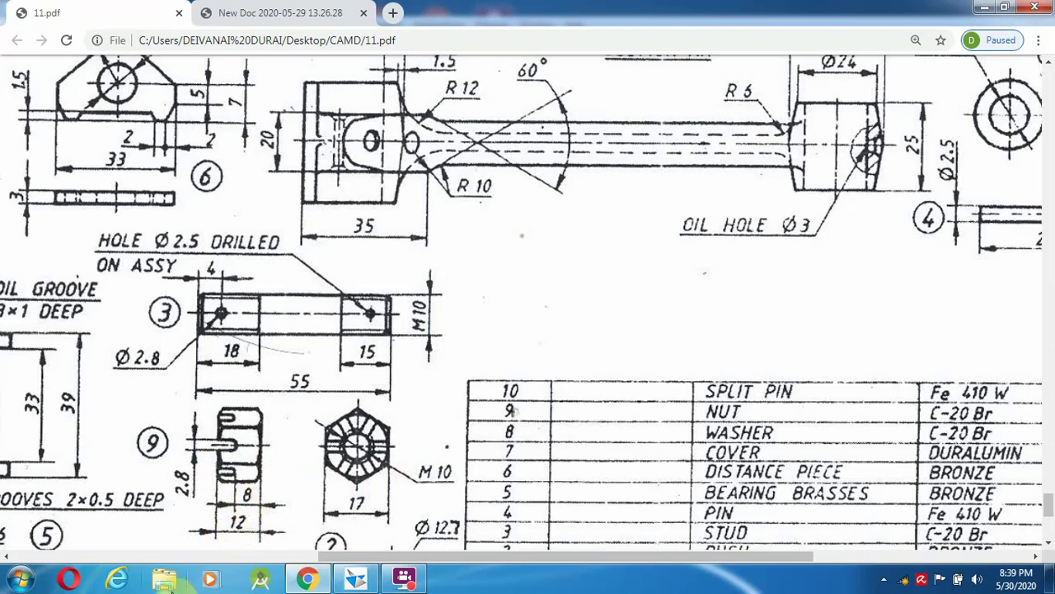
click(361, 584)
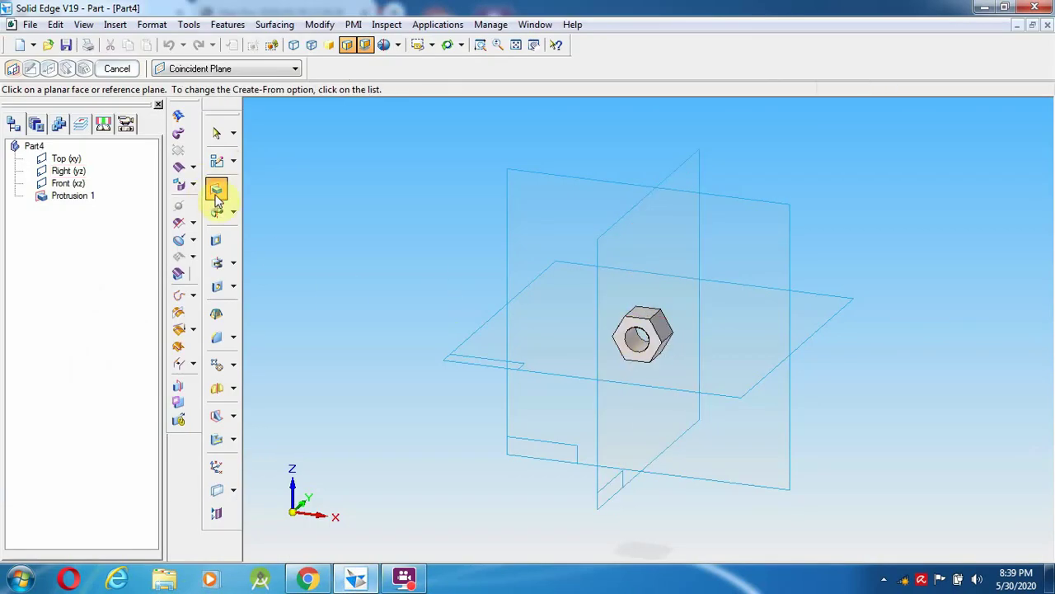
click(216, 239)
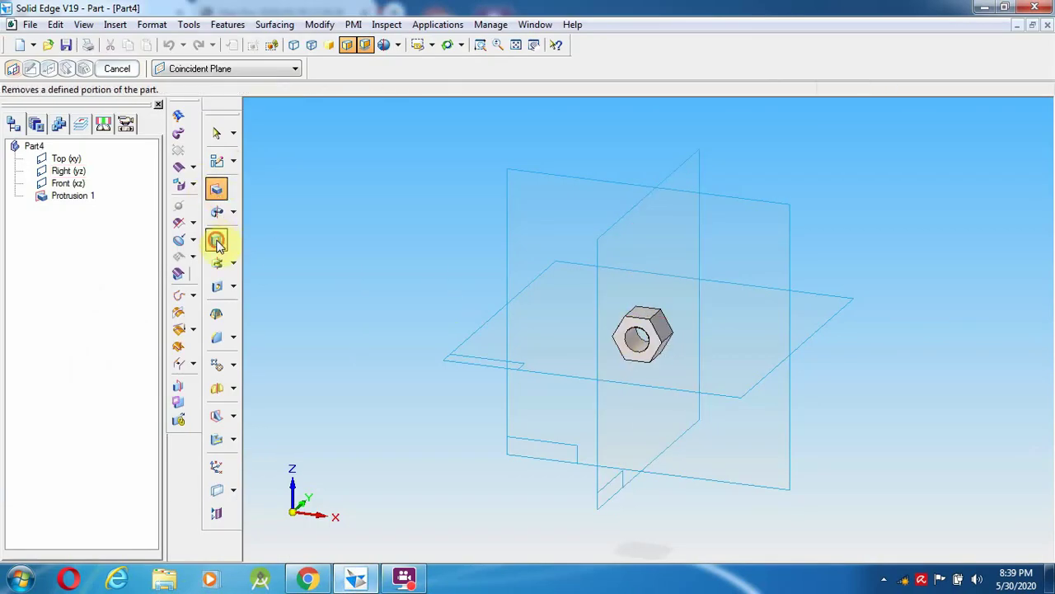
click(660, 332)
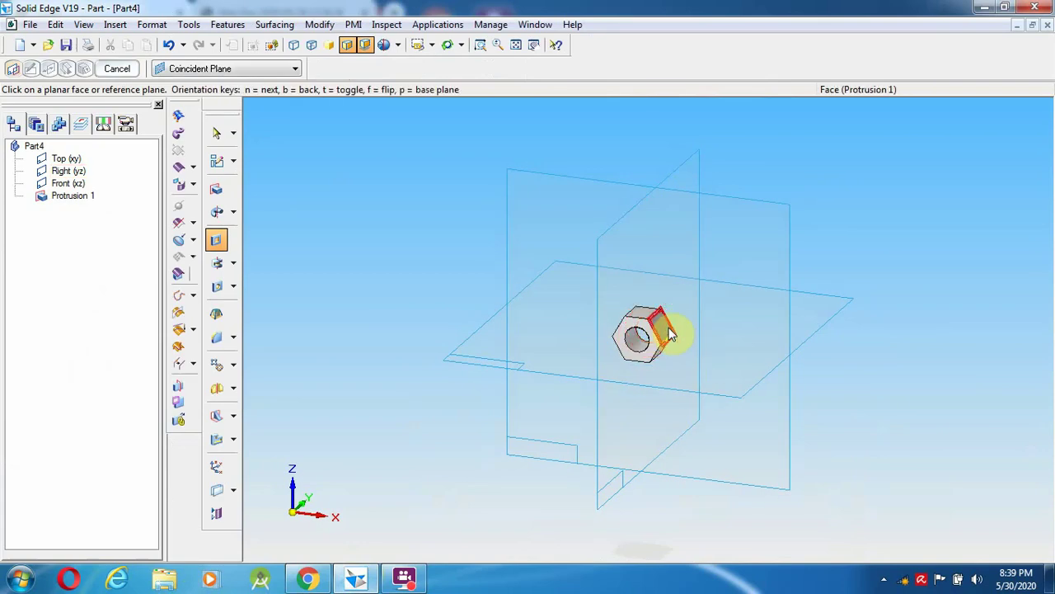
click(667, 329)
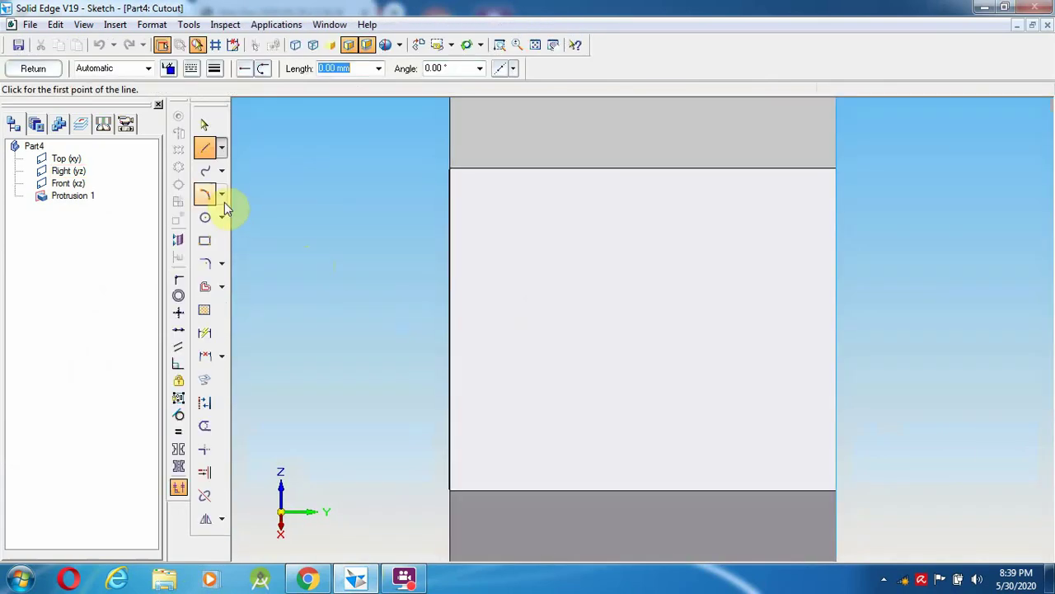
click(449, 326)
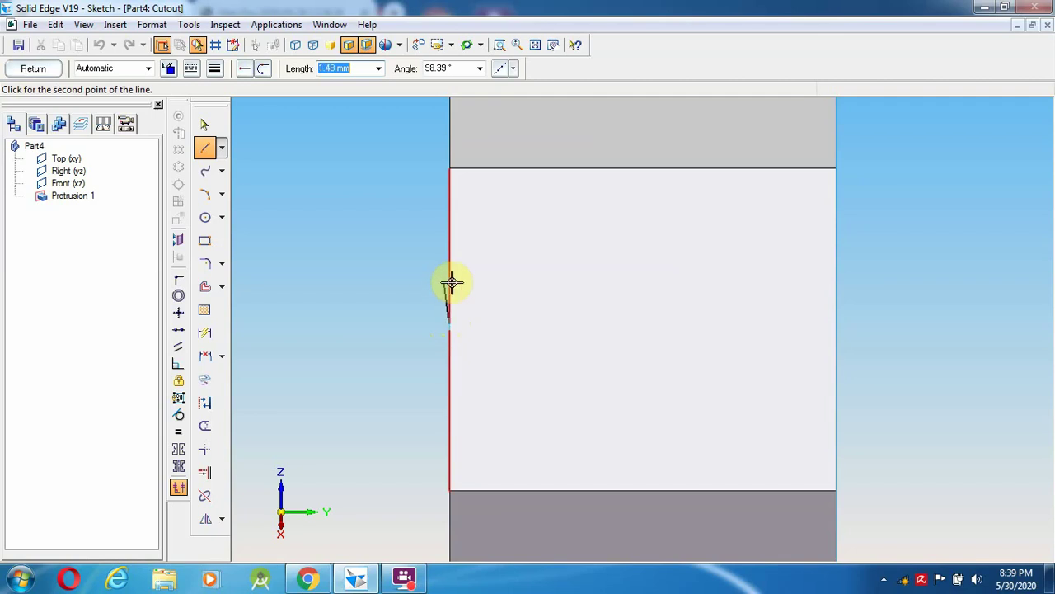
text(1)
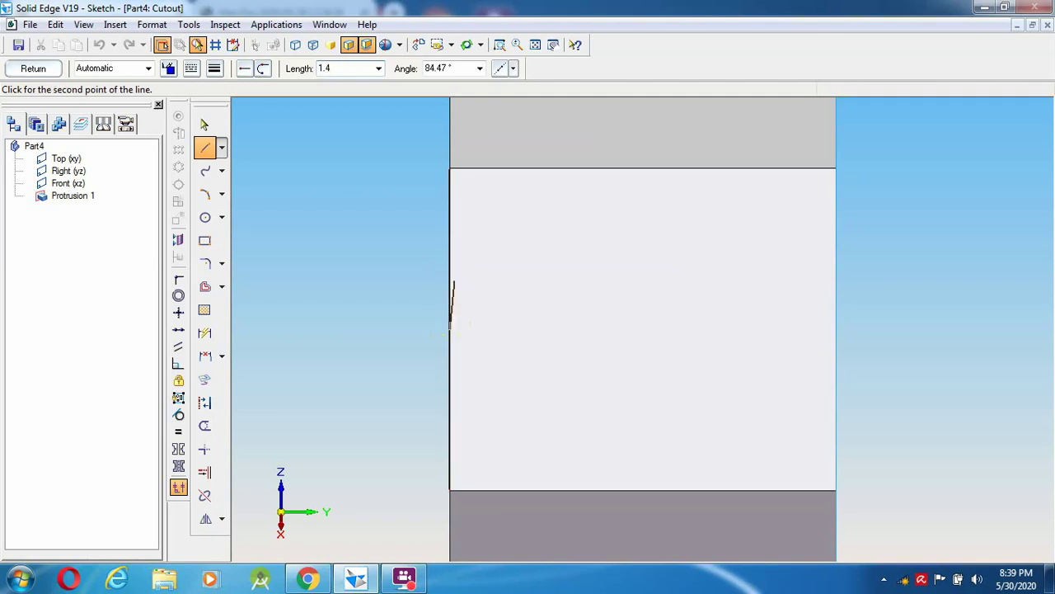
text(.4)
key(Tab)
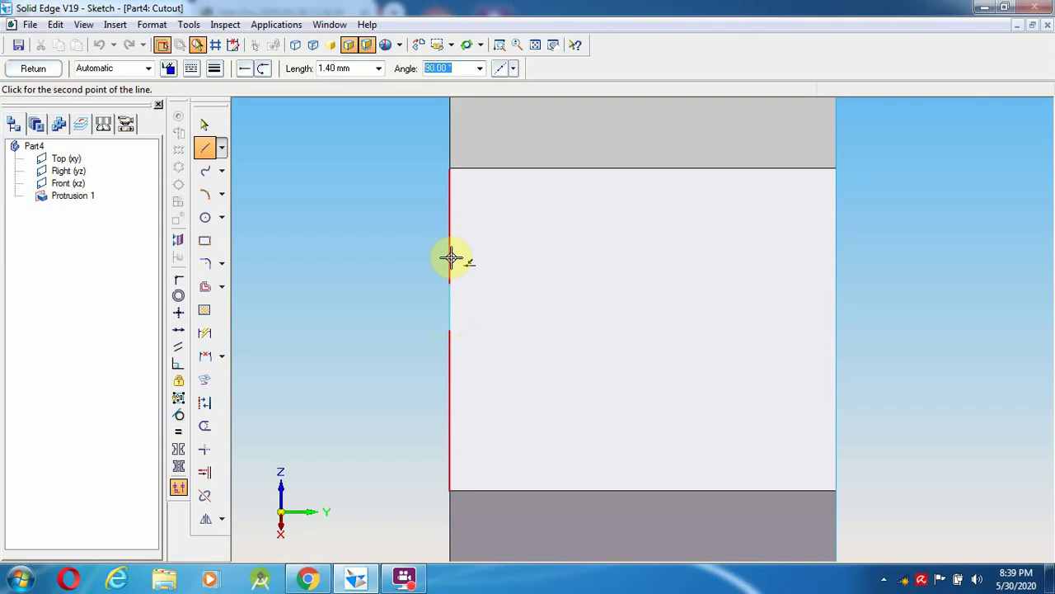
click(451, 258)
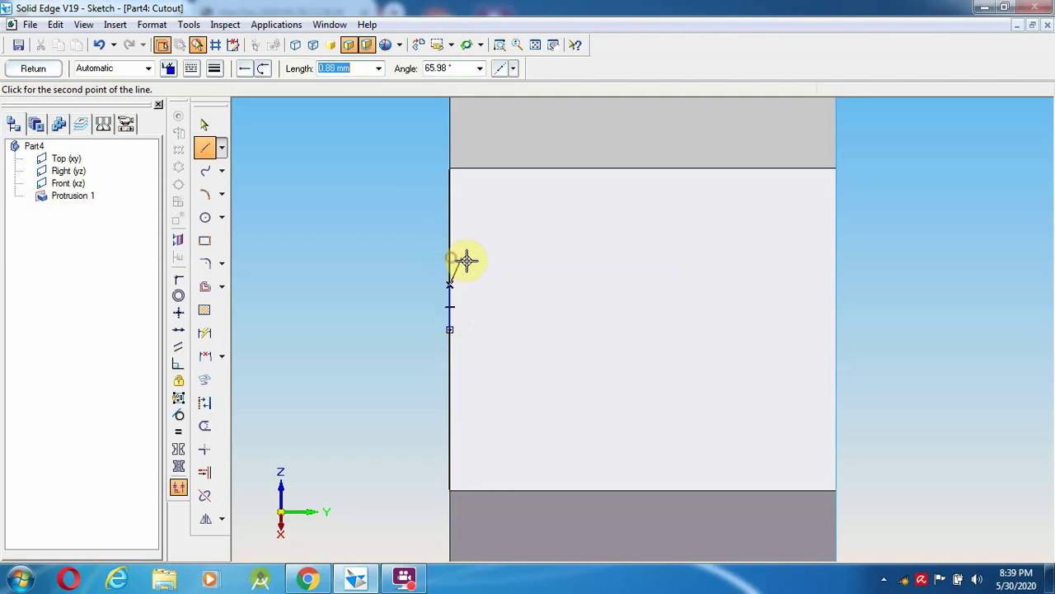
click(354, 577)
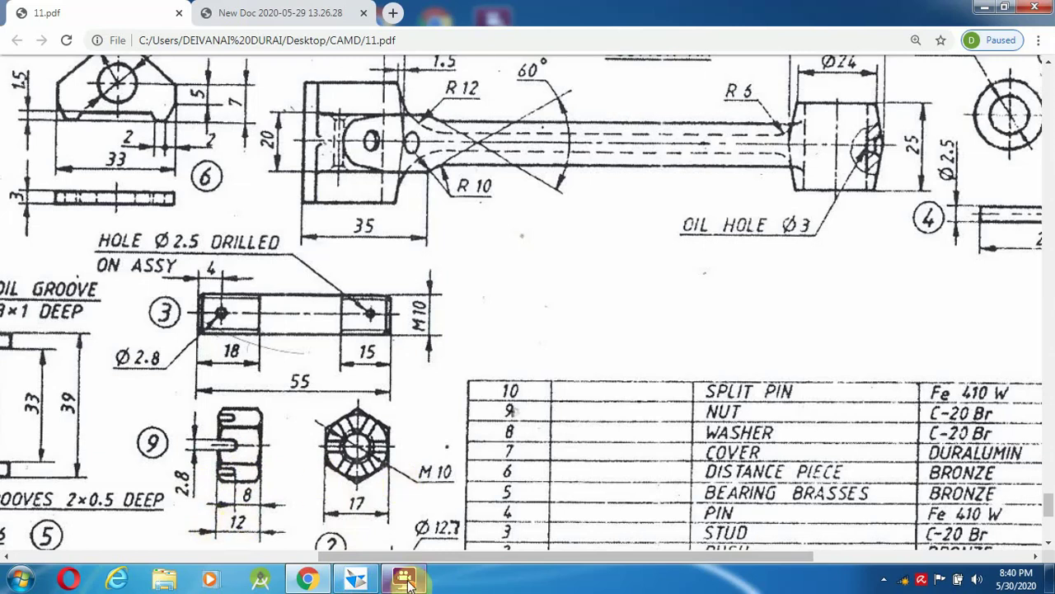
click(355, 577)
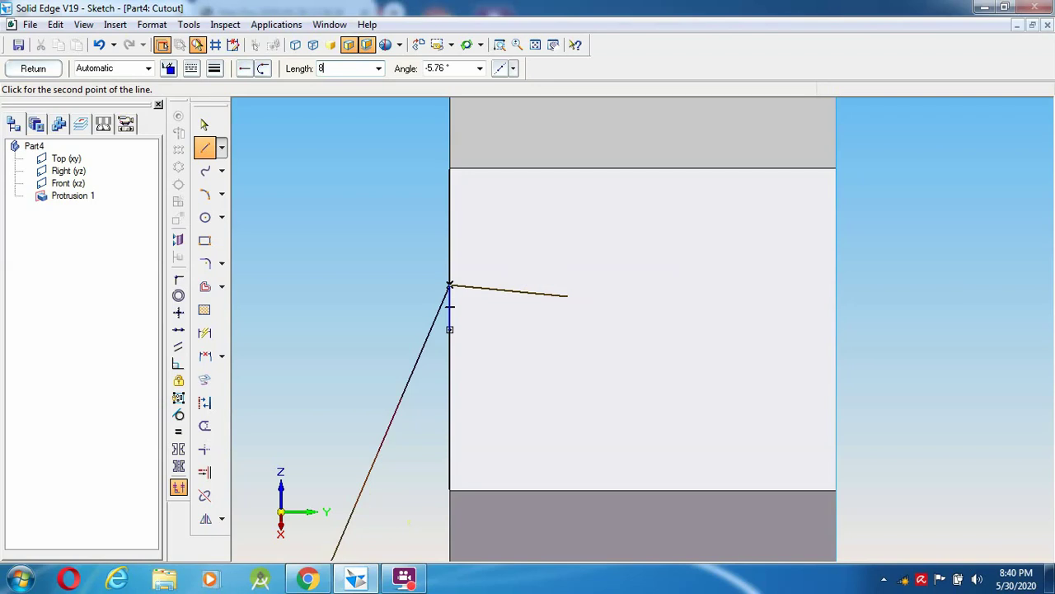
key(Tab)
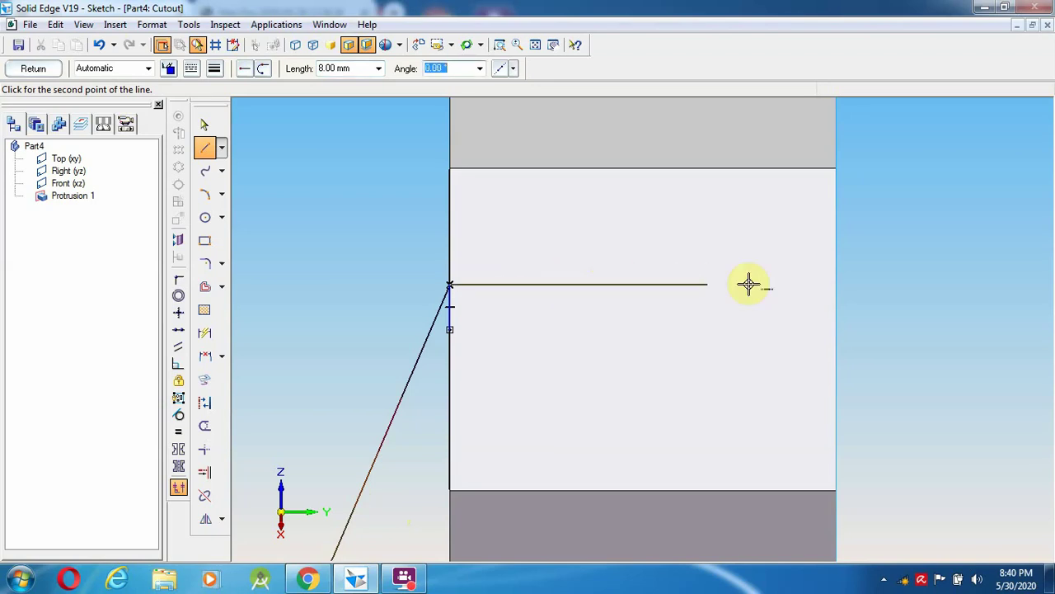
Complete the slot rectangle with a 4 mm horizontal line from the short line's upper end and two lines closing it at the edge's midpoint.
click(305, 579)
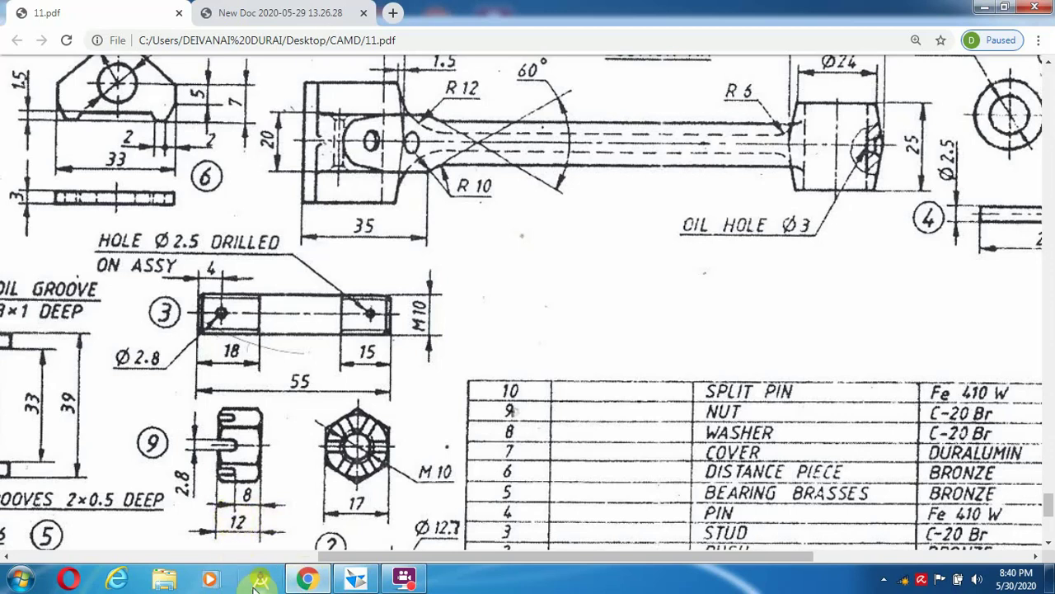
click(356, 579)
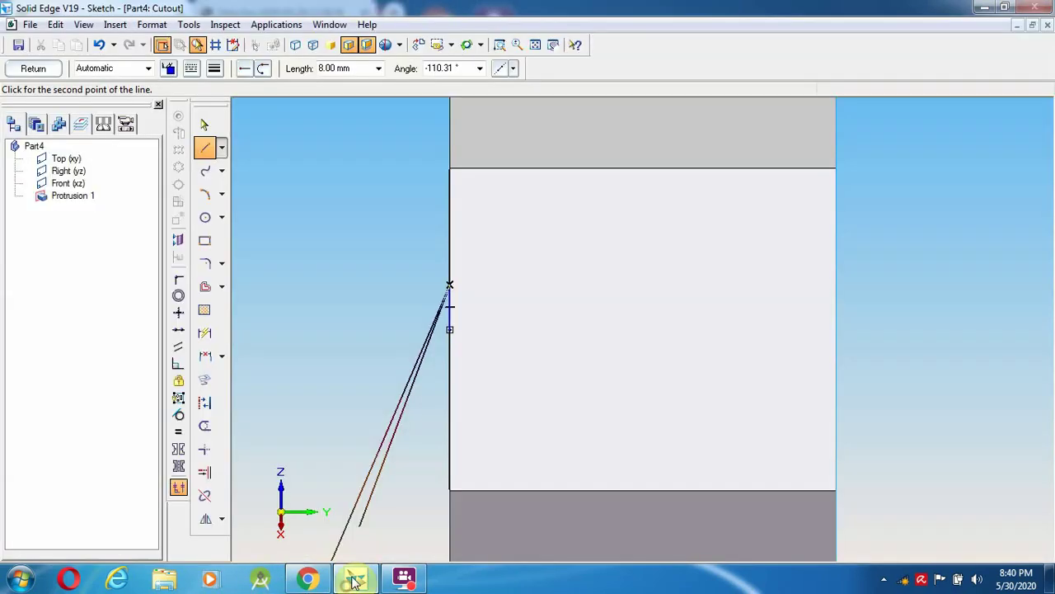
click(338, 68)
double_click(338, 67)
text(4)
key(Tab)
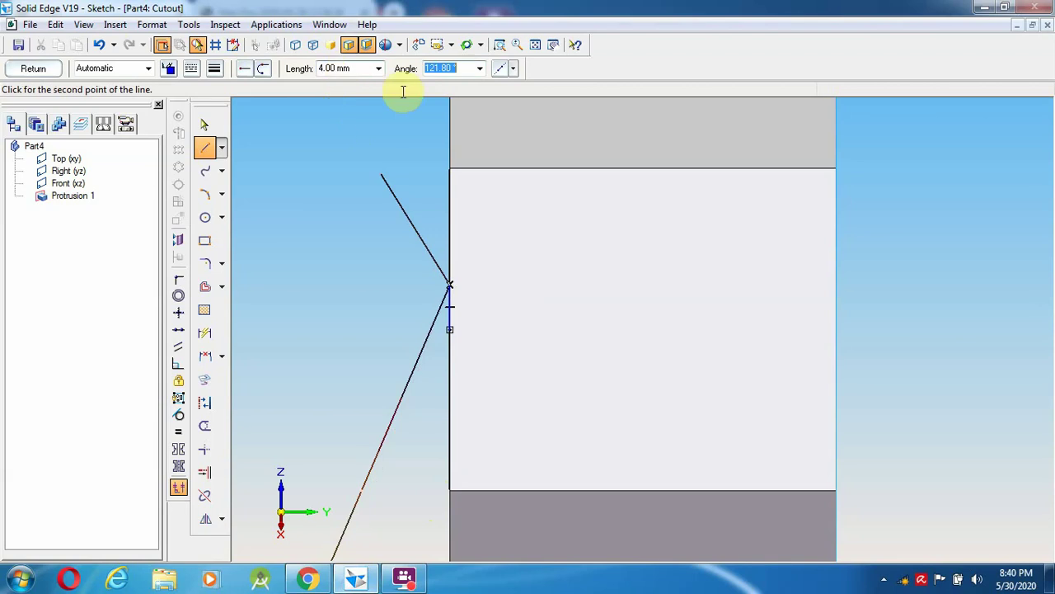
click(560, 285)
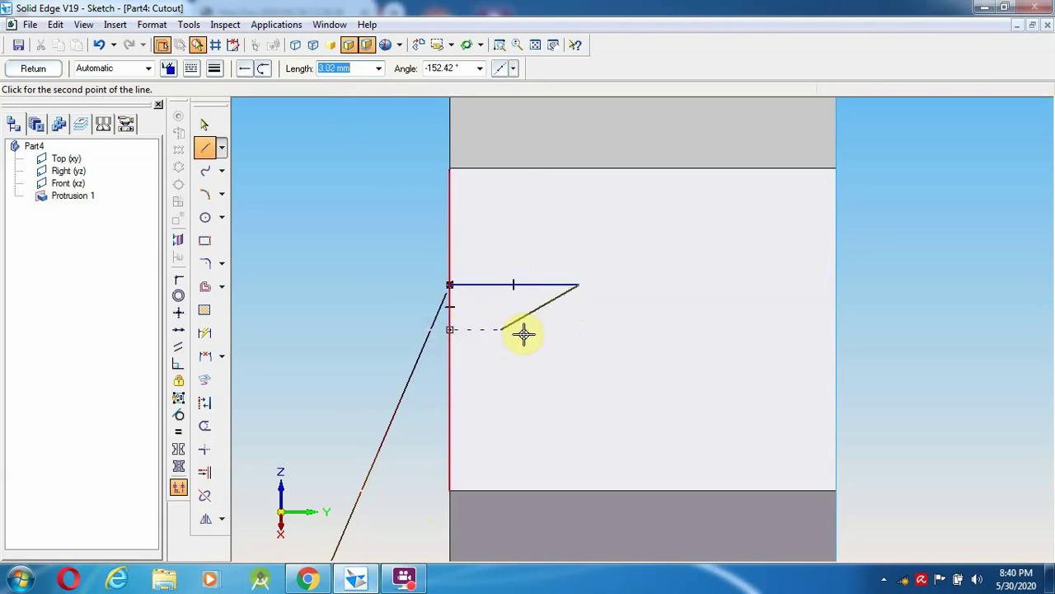
click(578, 330)
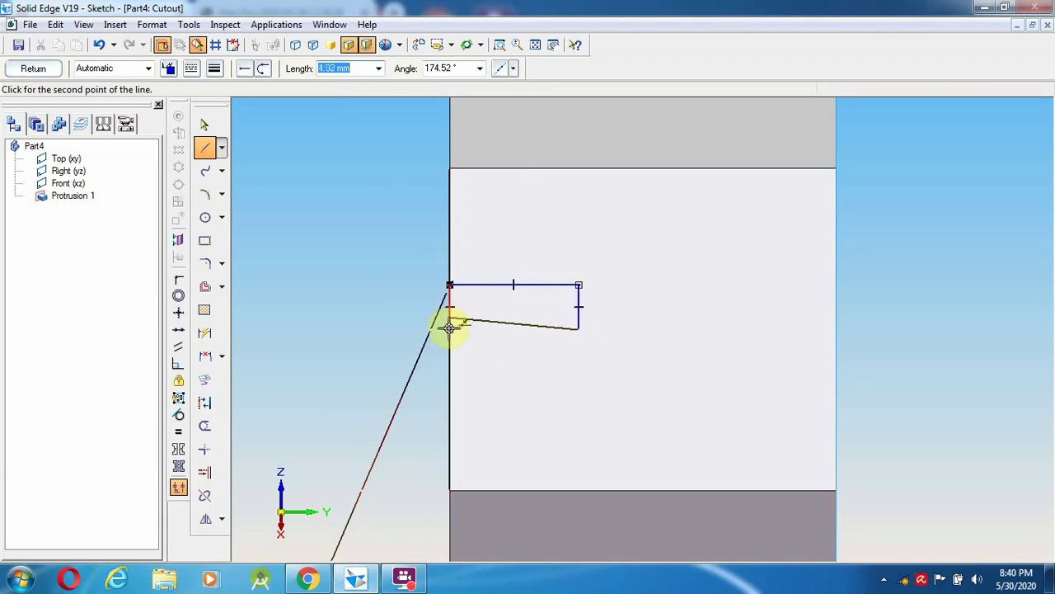
click(449, 330)
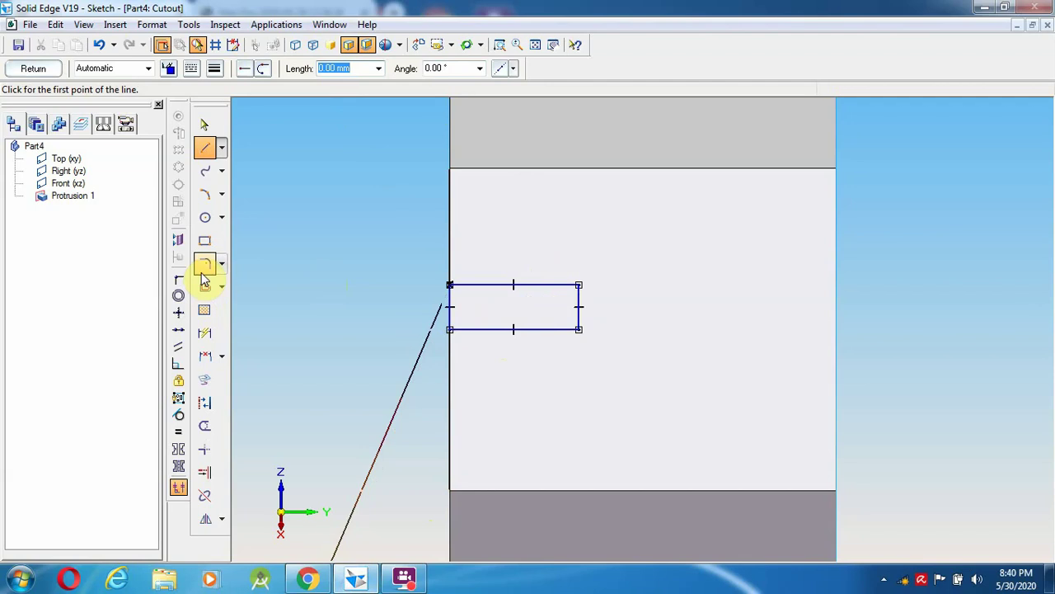
Cap the rectangle's inner end with an outward-bulging arc and delete the straight line between the arc's ends.
click(206, 194)
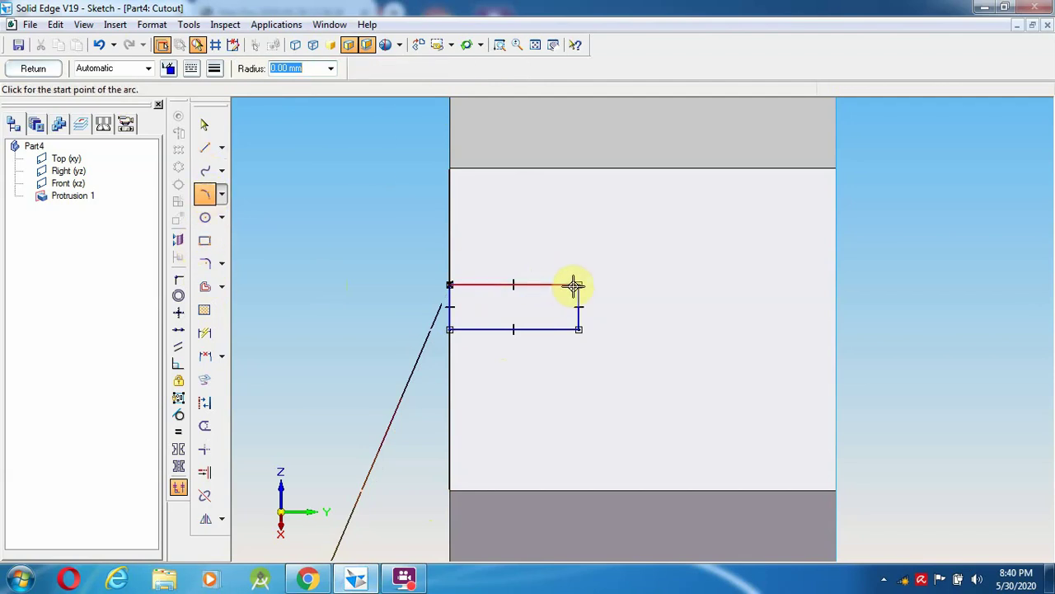
click(579, 285)
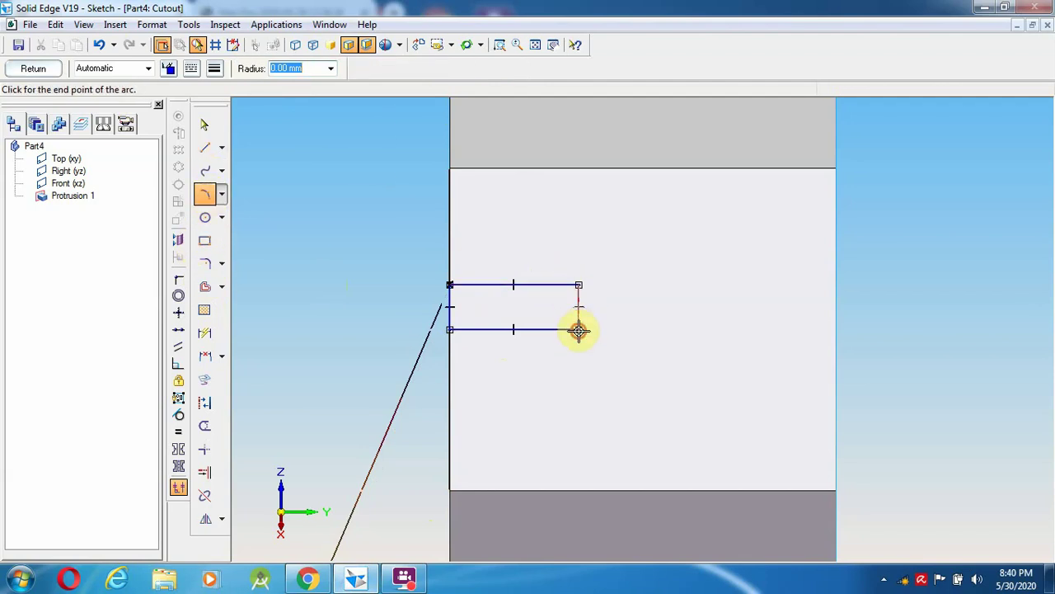
click(579, 330)
click(592, 311)
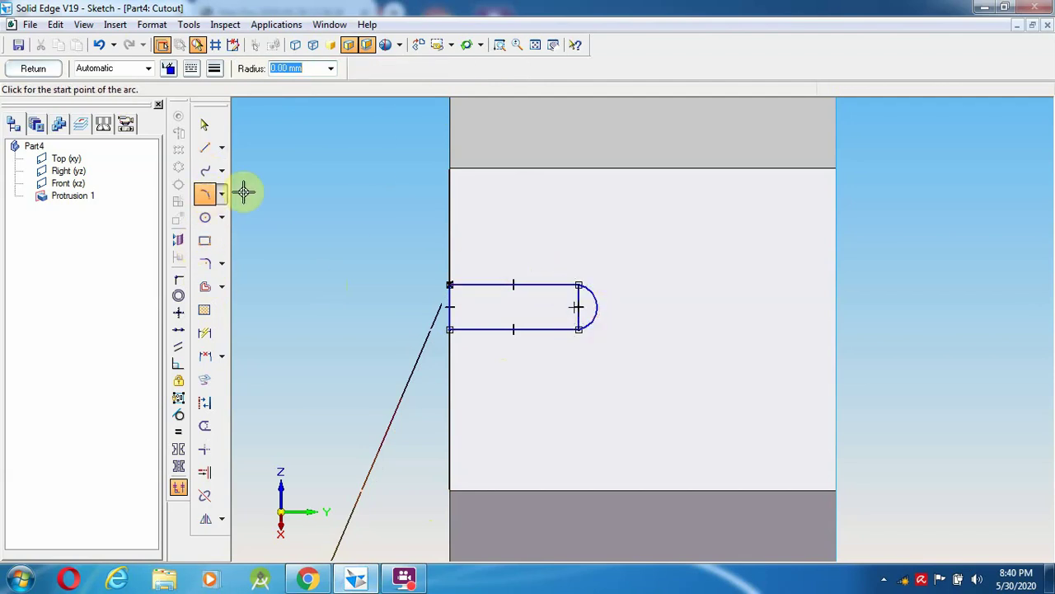
click(205, 124)
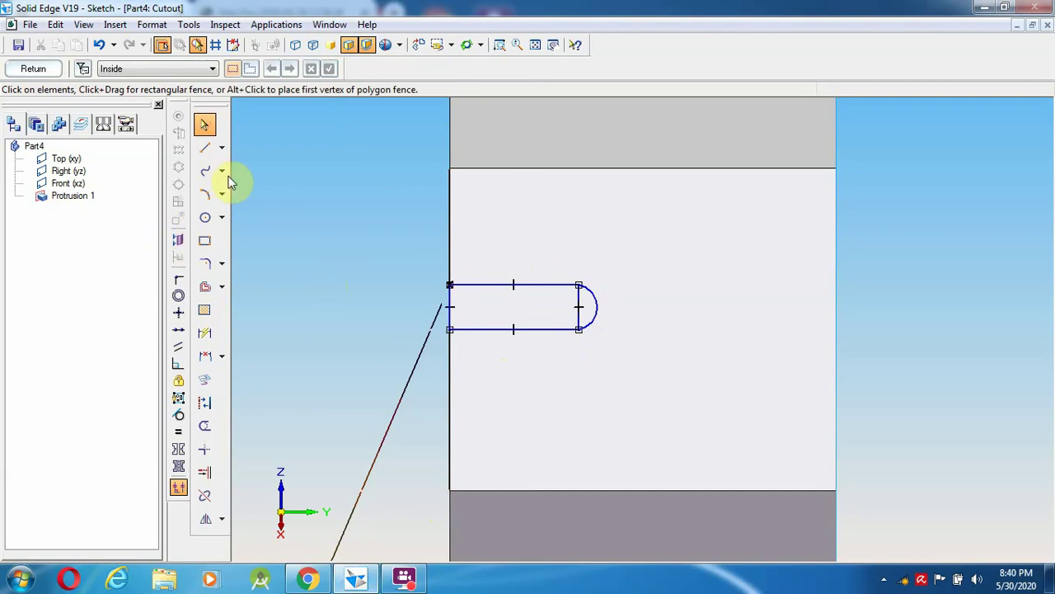
click(580, 303)
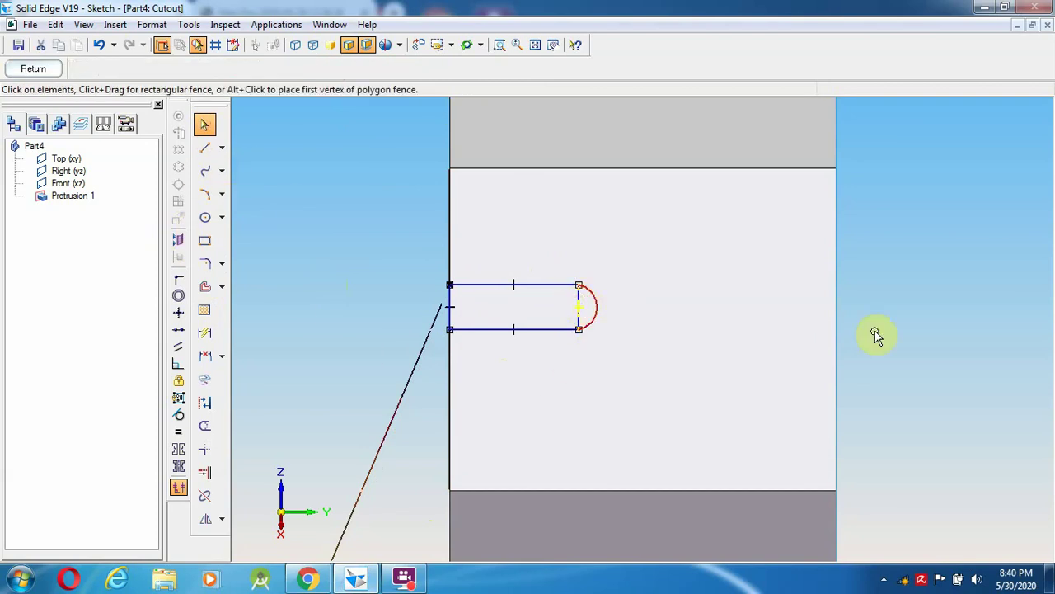
click(701, 308)
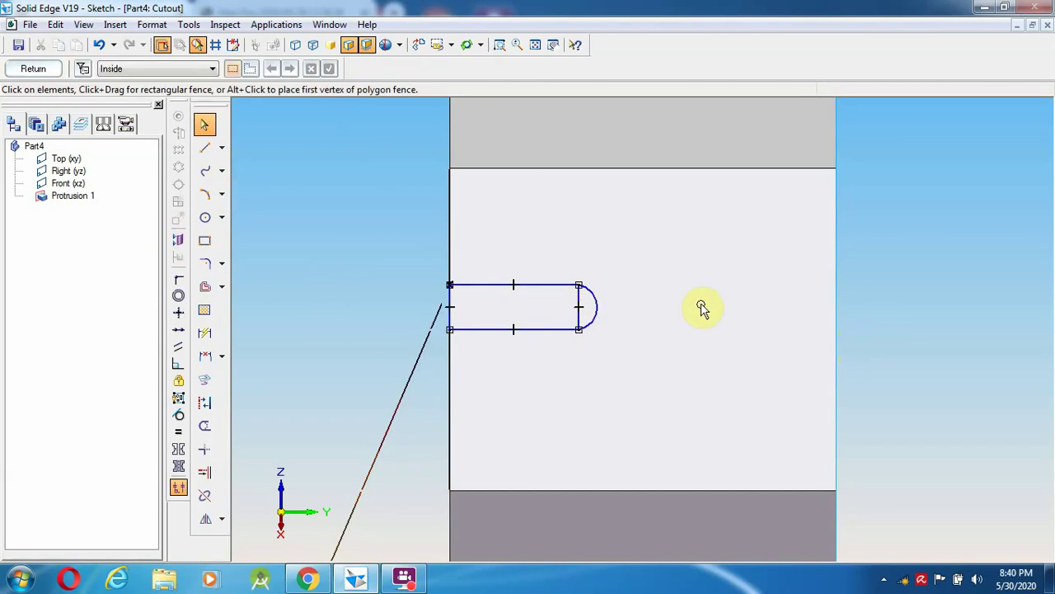
click(579, 324)
click(652, 310)
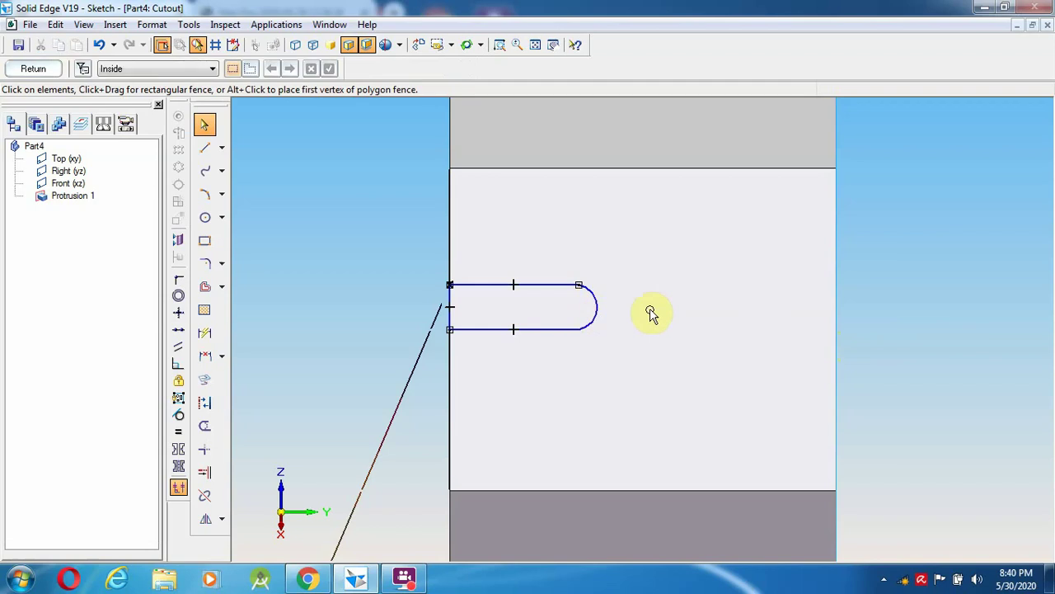
Finish the slot profile and cut it about 41 mm through the nut towards the opposite side.
click(31, 70)
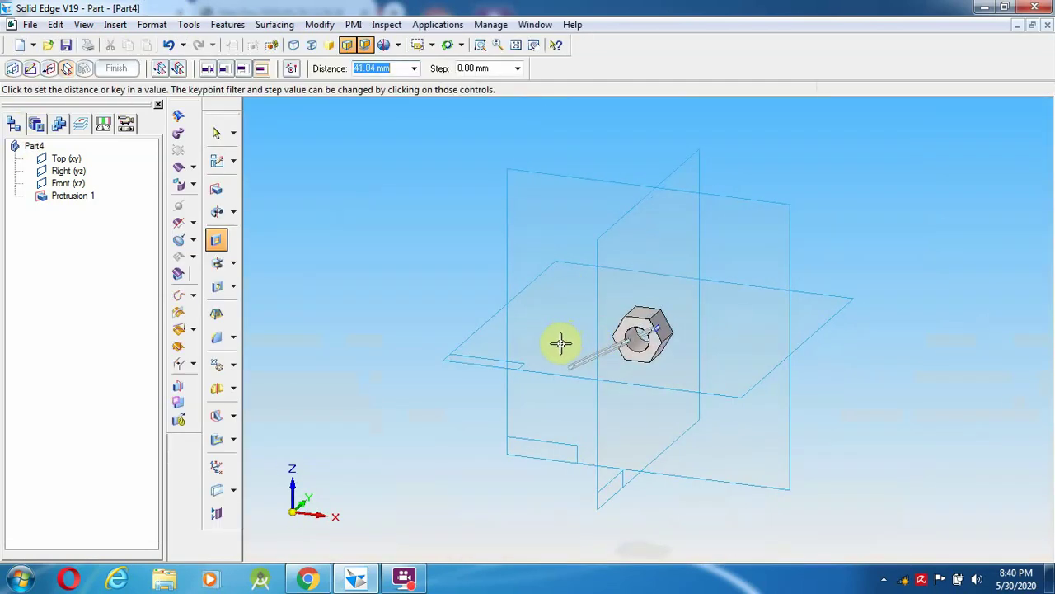
click(559, 346)
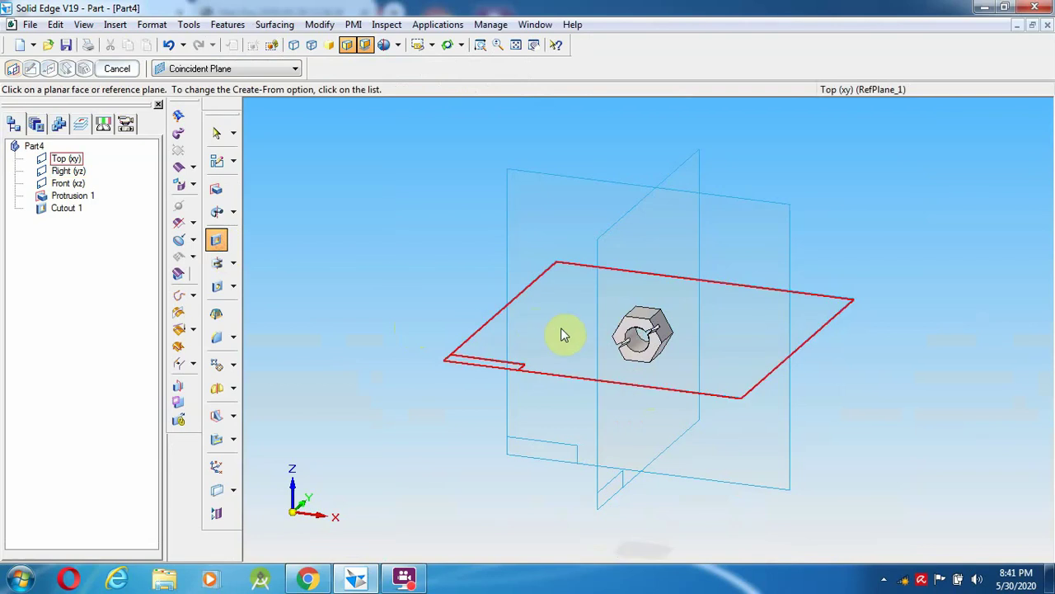
Start another cutout on the nut's lower angled side face and draw a 1.4 mm line at 90° from its front edge's midpoint.
click(666, 353)
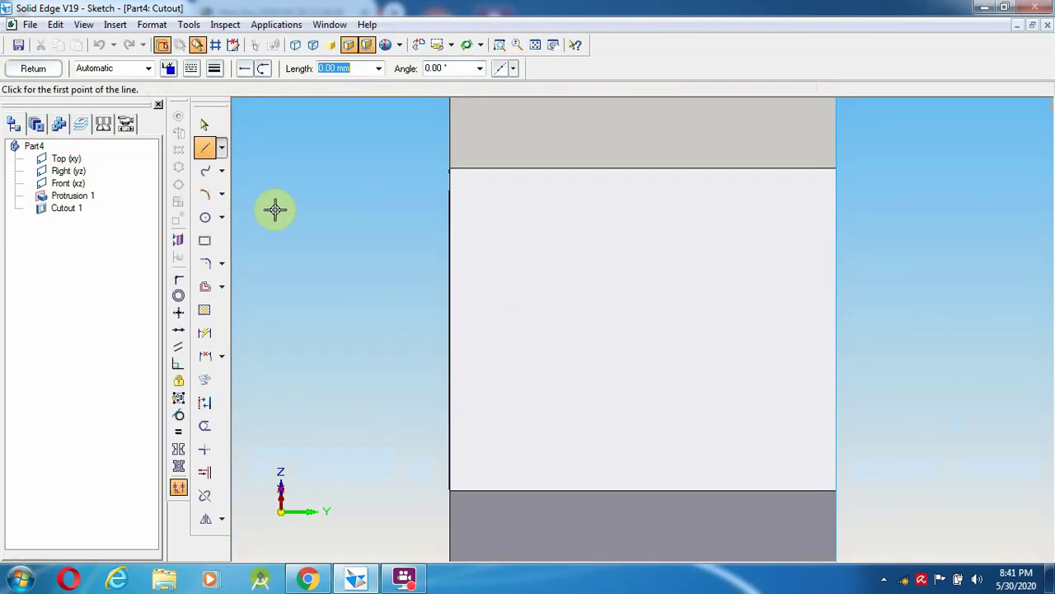
click(450, 330)
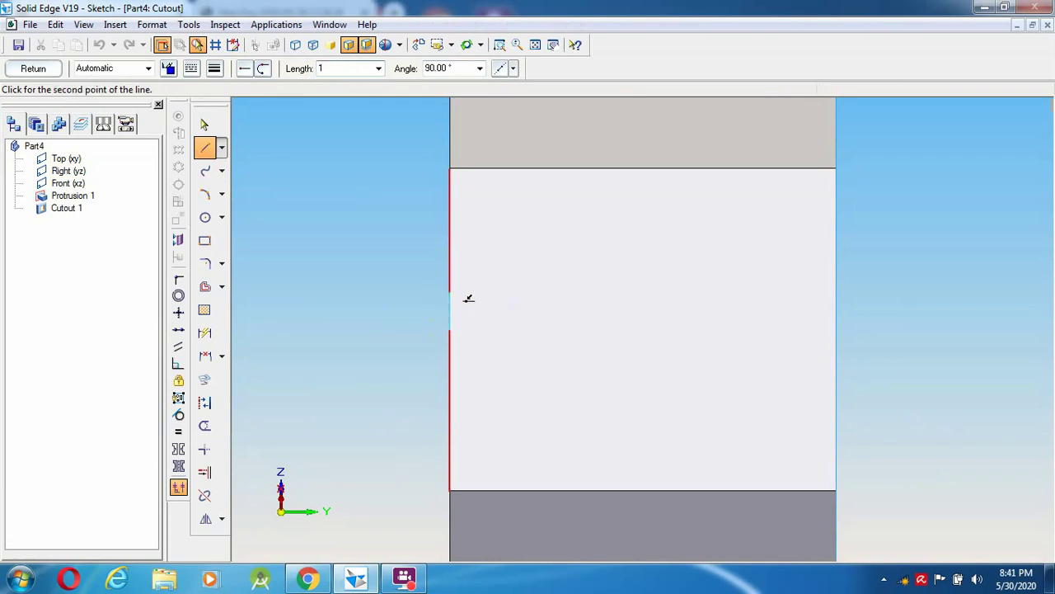
key(Tab)
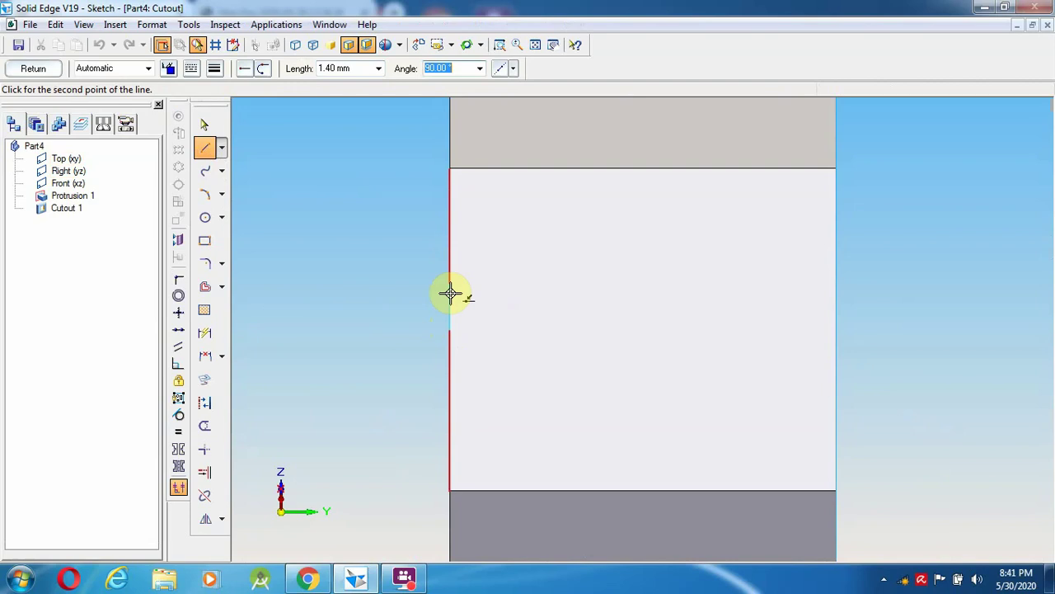
key(Return)
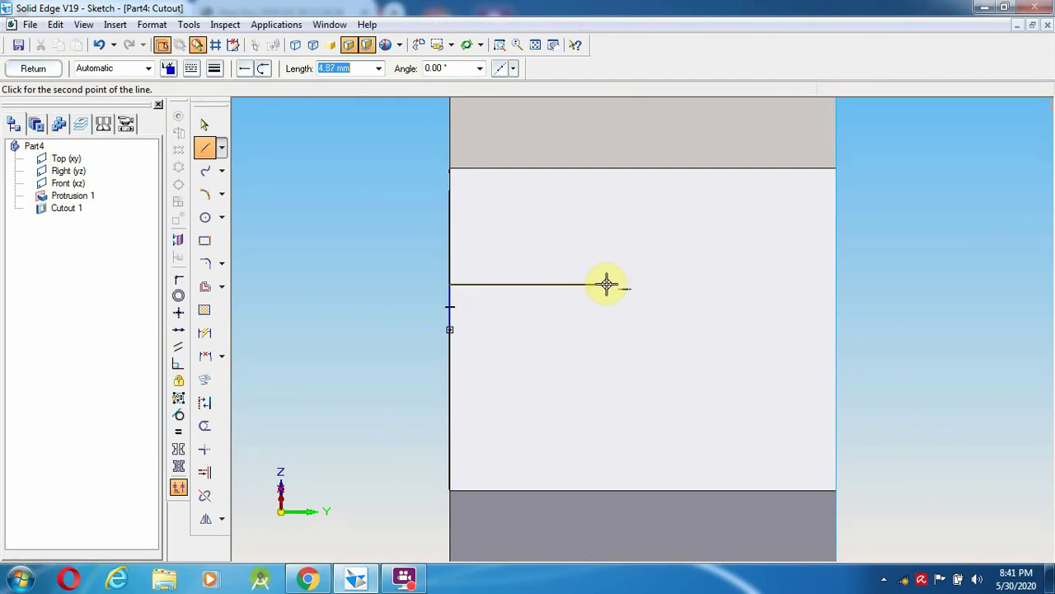
Complete the slot rectangle with a 4 mm horizontal line from the 1.4 mm line's upper end and two lines closing it at the edge's midpoint.
text(4)
key(Return)
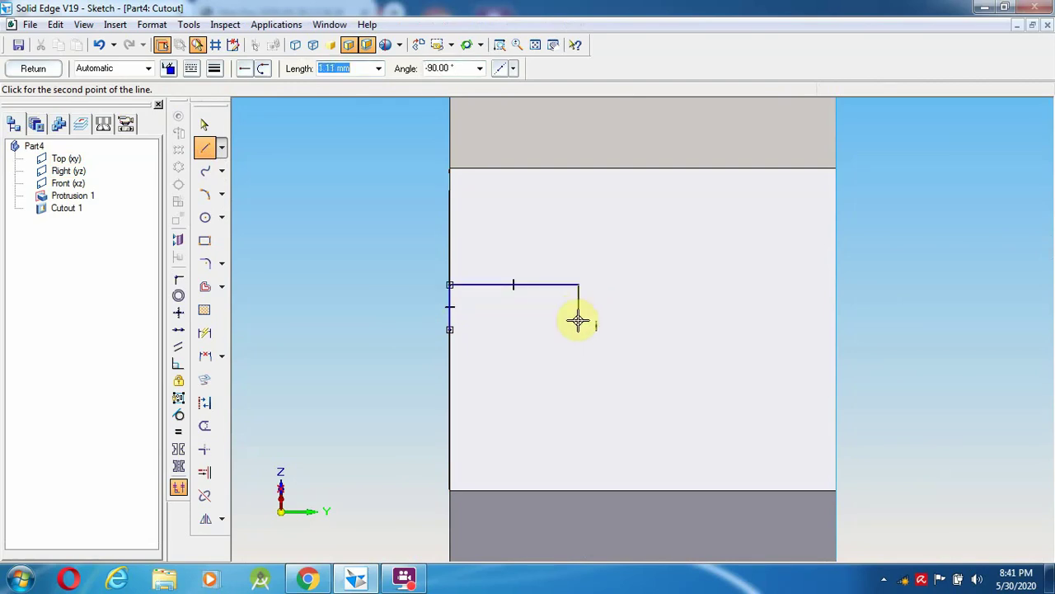
click(542, 330)
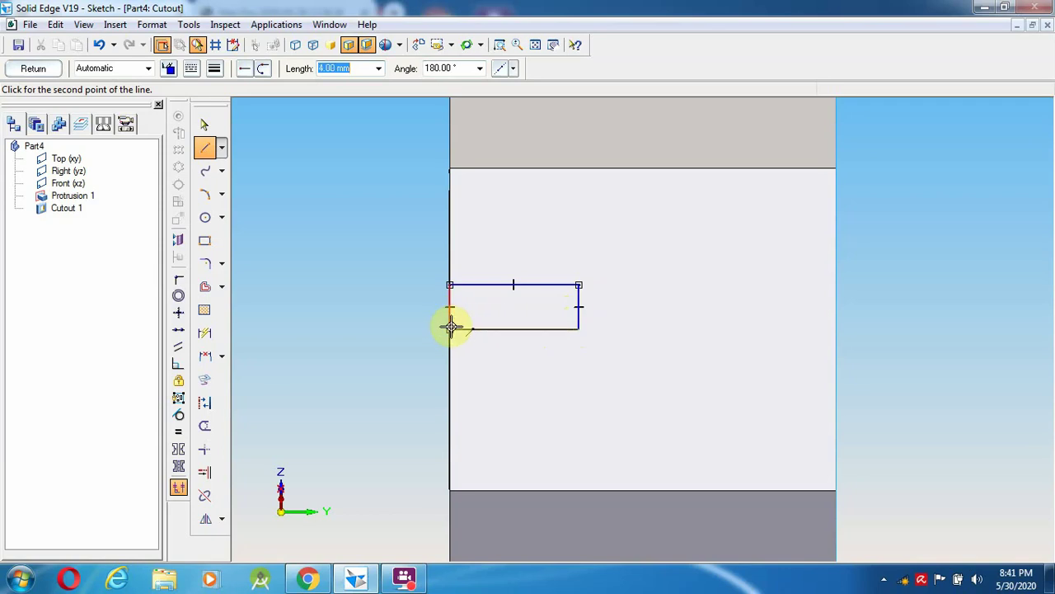
click(451, 330)
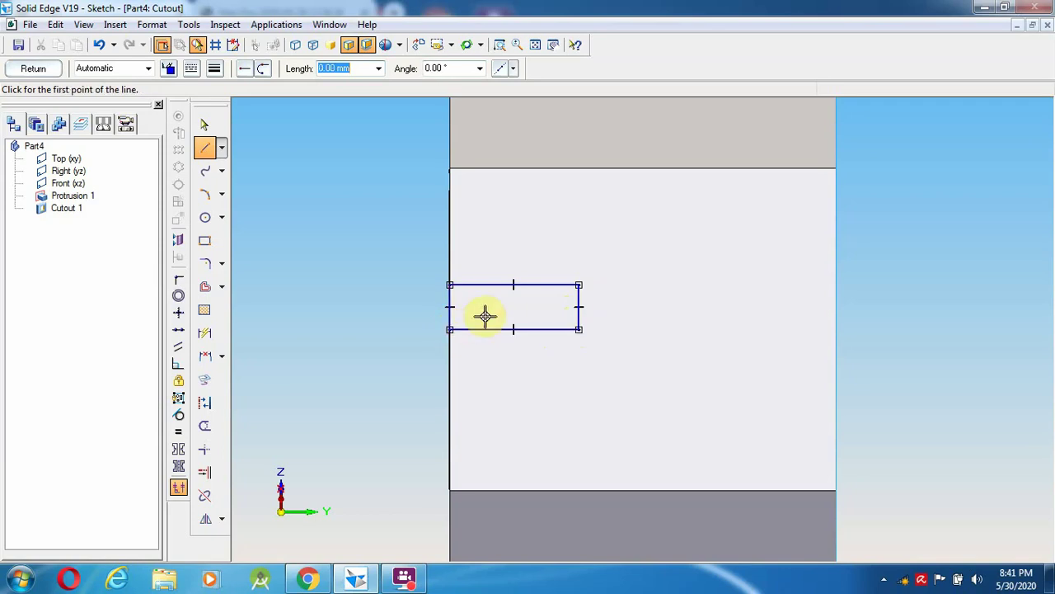
Cap the inner end of the slot rectangle with a three-point arc bulging outward from its two inner corners.
click(205, 193)
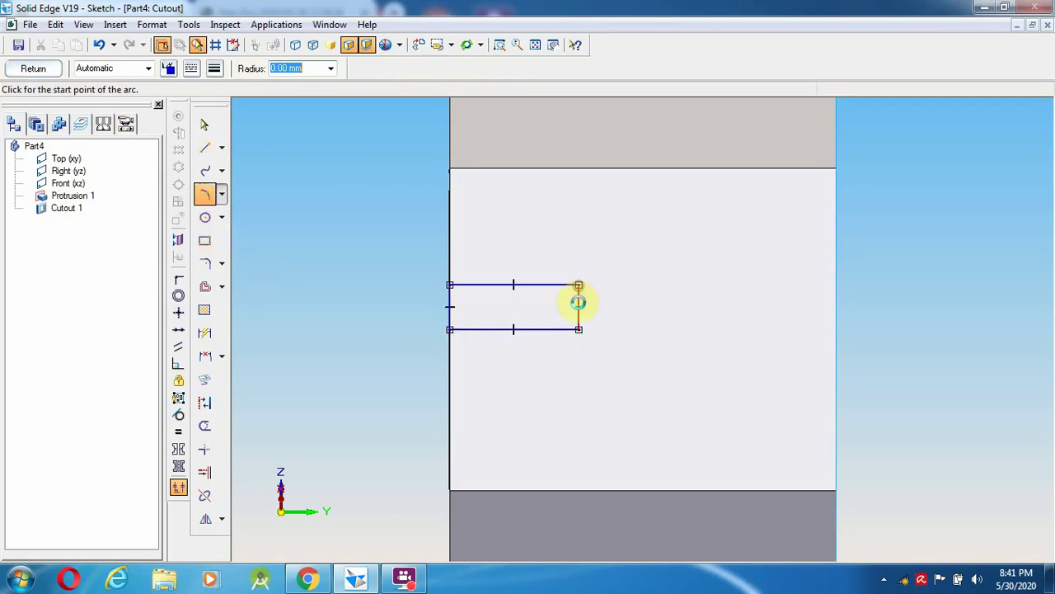
click(579, 286)
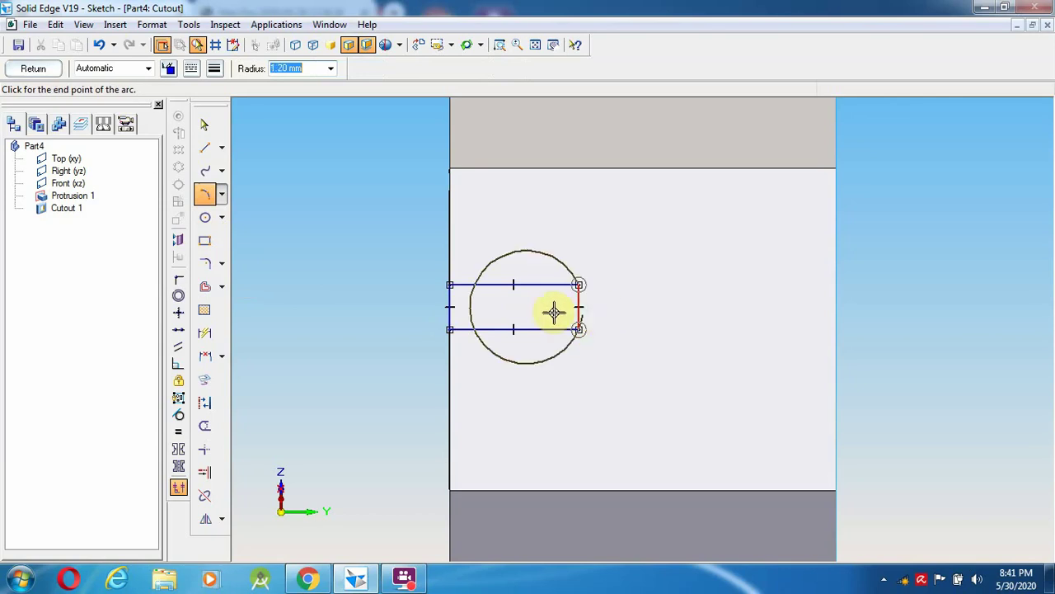
right_click(602, 311)
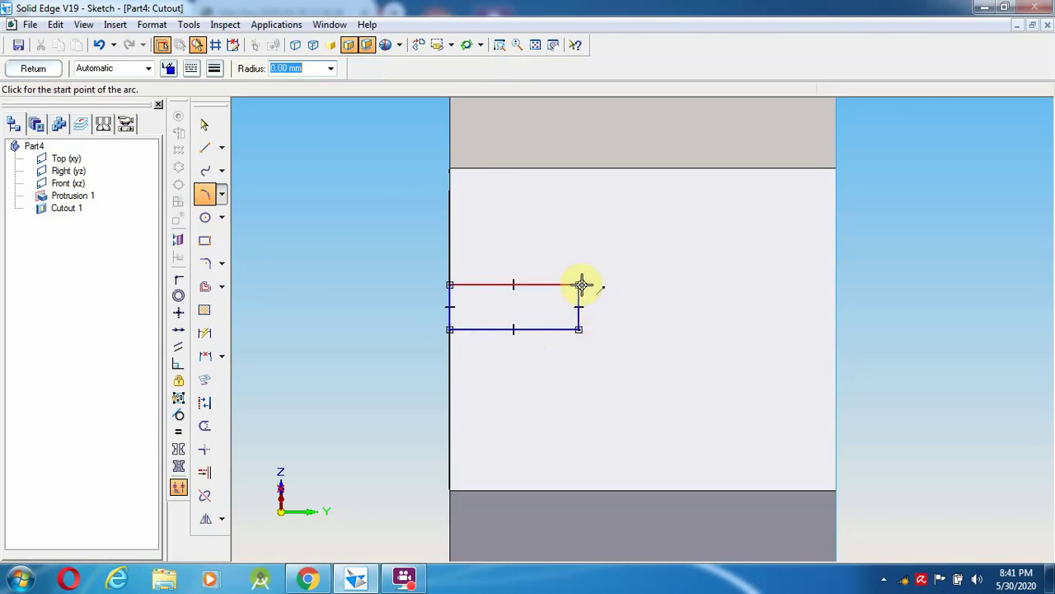
click(579, 285)
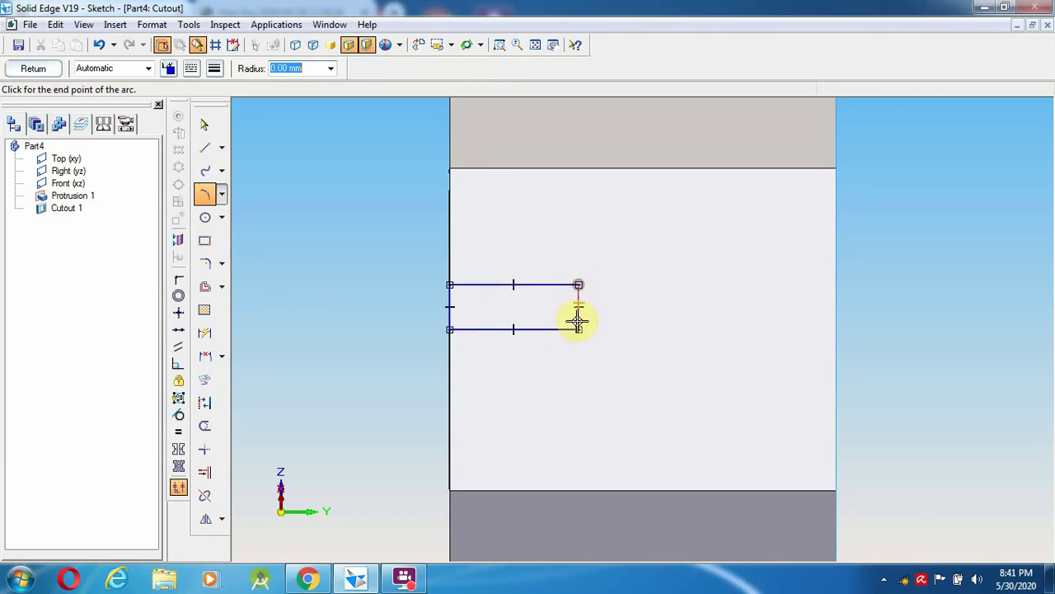
click(580, 329)
click(604, 306)
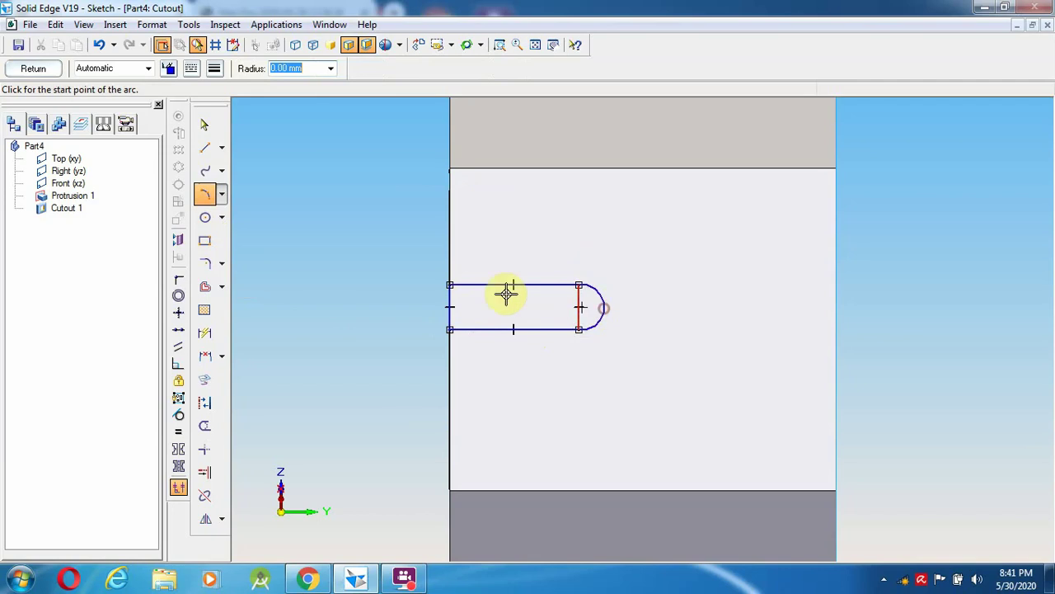
Delete the straight line between the arc's ends and cut the finished slot profile through the nut past its opposite side.
key(Escape)
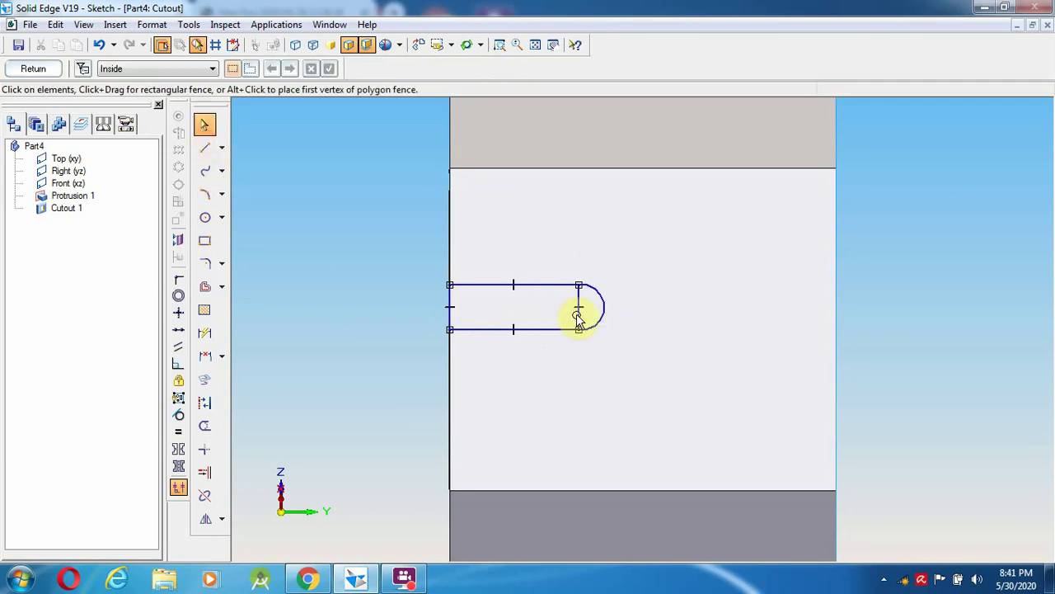
click(579, 318)
click(776, 310)
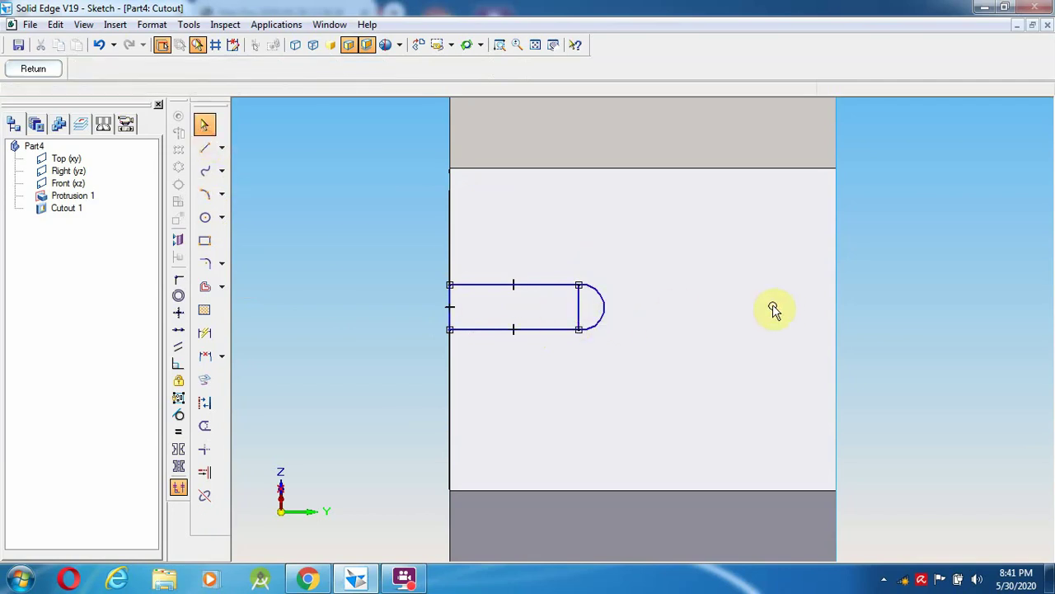
click(579, 316)
key(Delete)
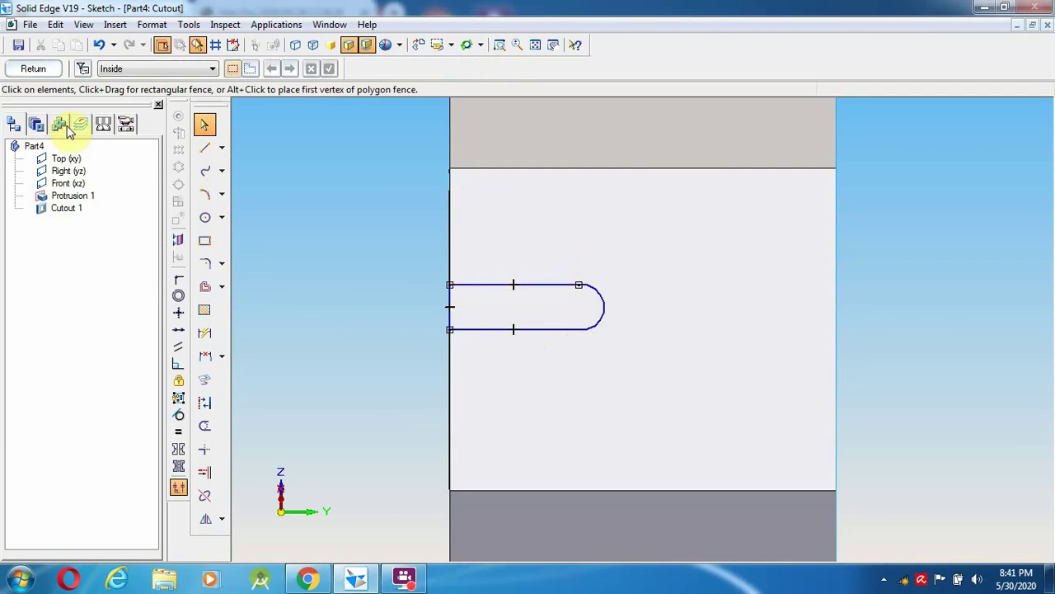
click(33, 68)
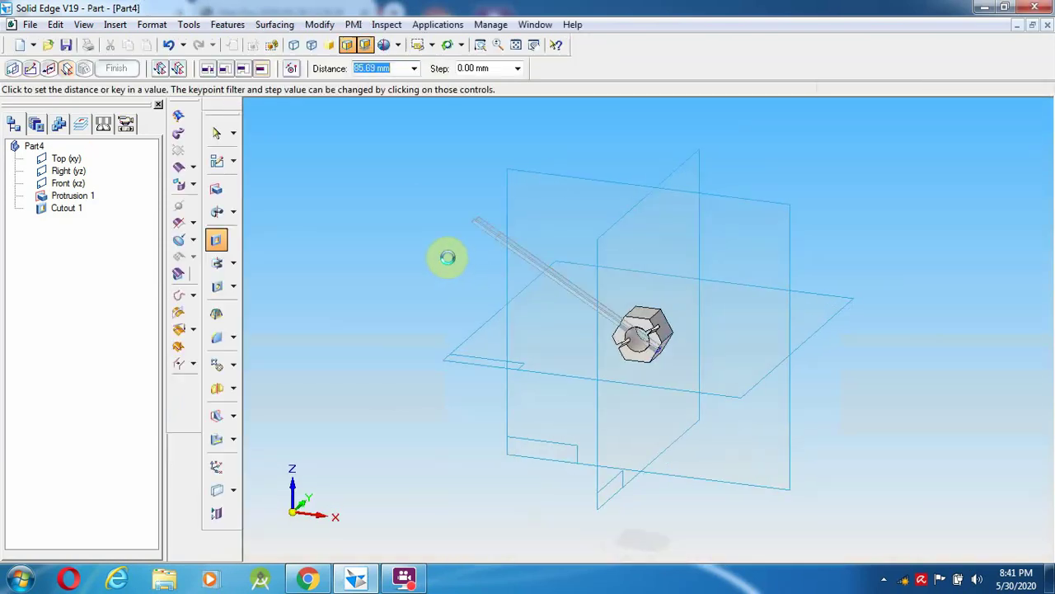
click(418, 233)
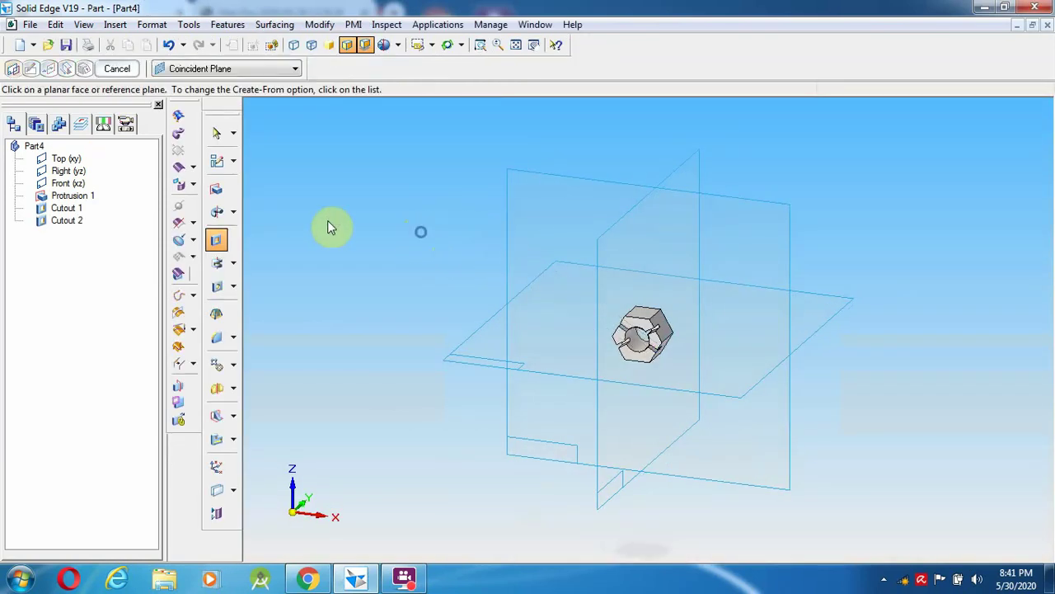
Start a cutout on the nut's upper horizontal side face, drawing a 1.4 mm line along its front edge from the midpoint and a 4 mm perpendicular line.
click(640, 324)
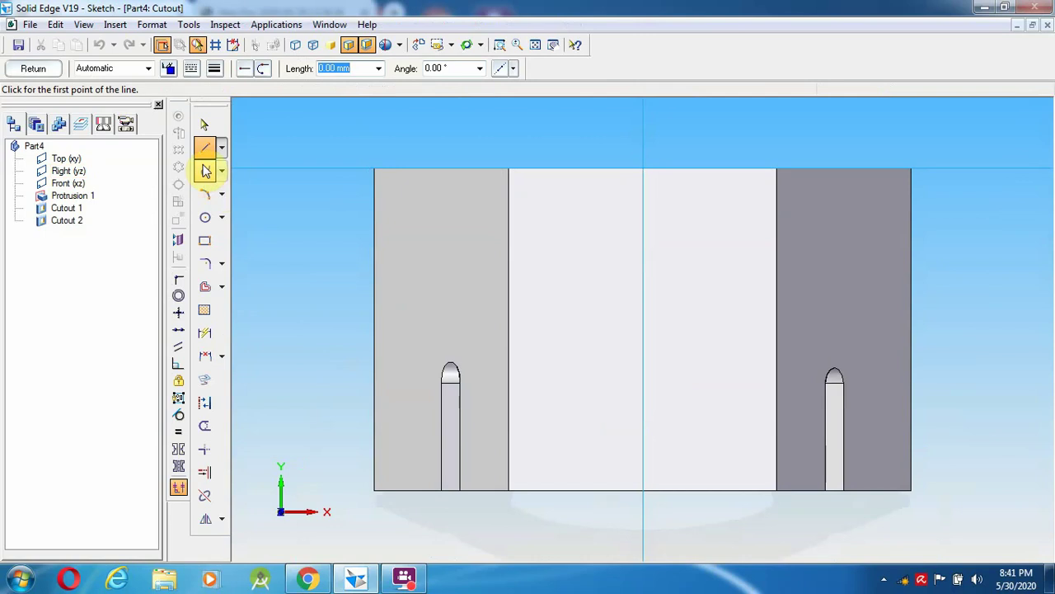
click(643, 490)
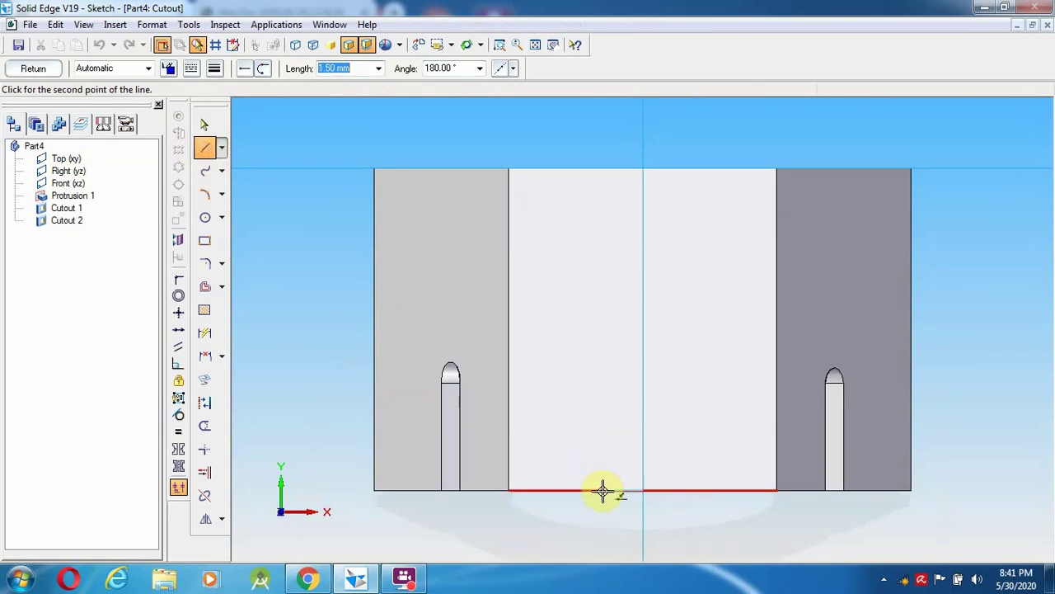
text(1.4)
click(605, 490)
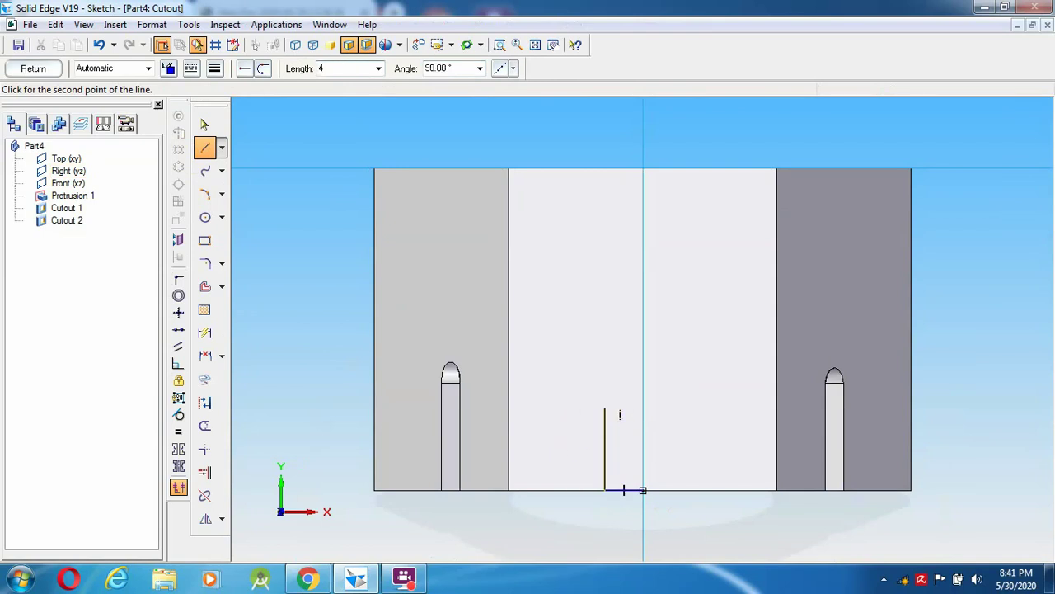
text(4)
key(Tab)
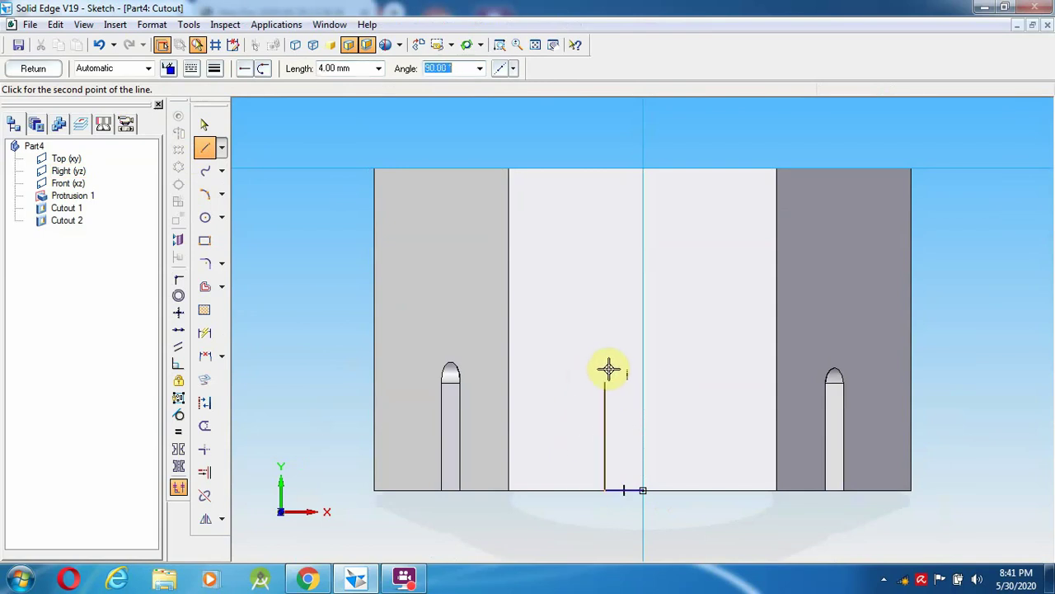
click(607, 376)
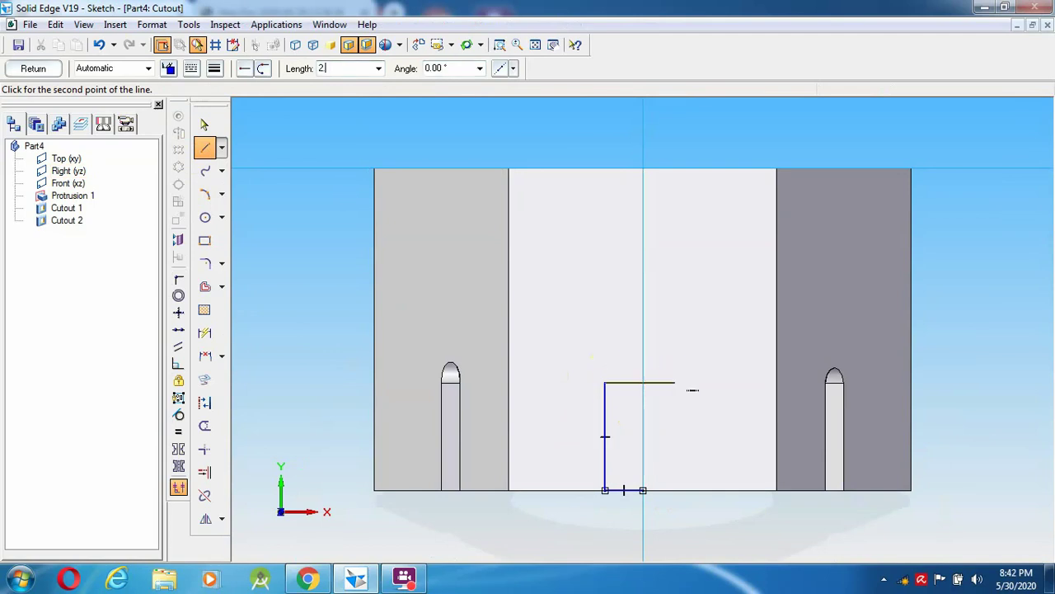
Complete the rectangle with a 2.8 mm line parallel to the front edge and two lines closing it at the edge's midpoint.
text(2.8)
key(Tab)
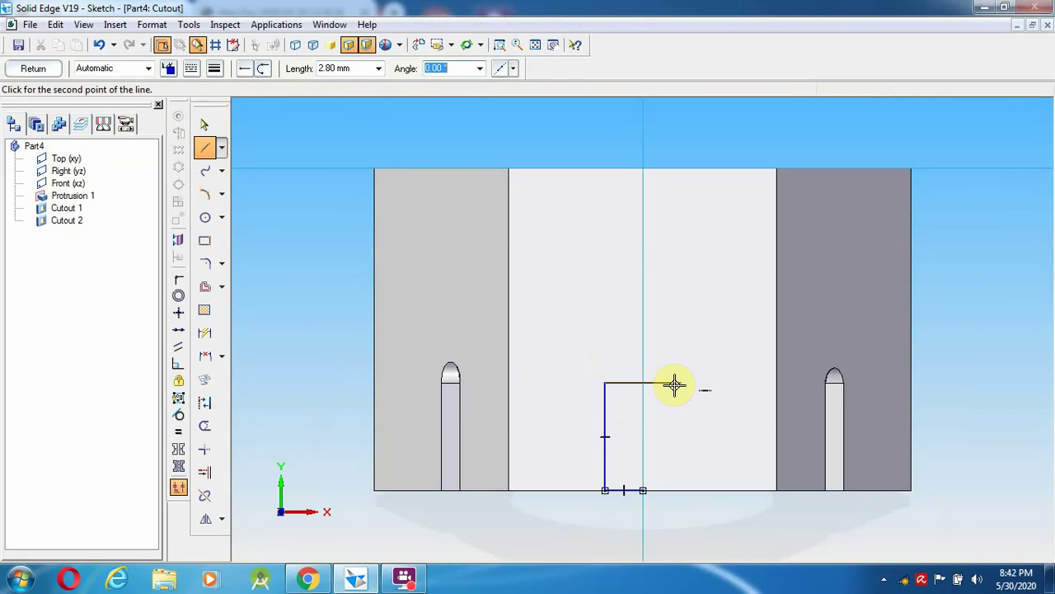
click(675, 384)
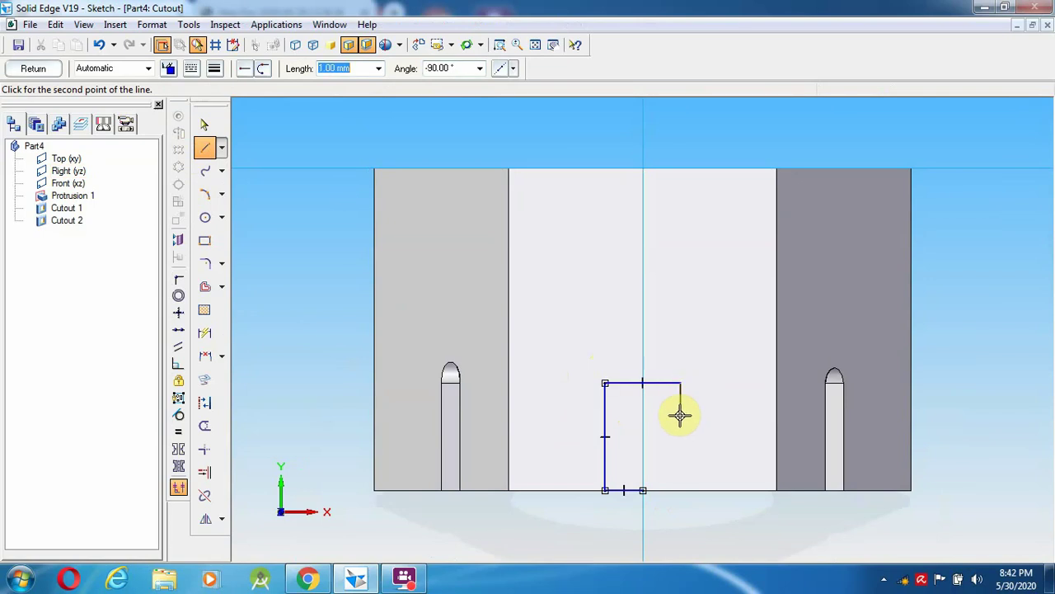
click(683, 492)
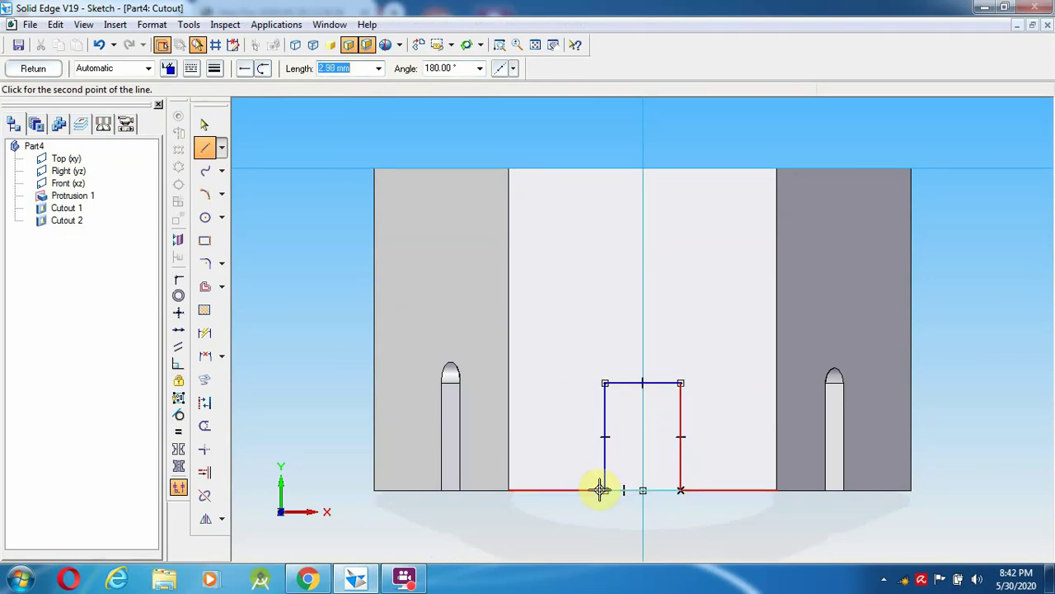
click(642, 490)
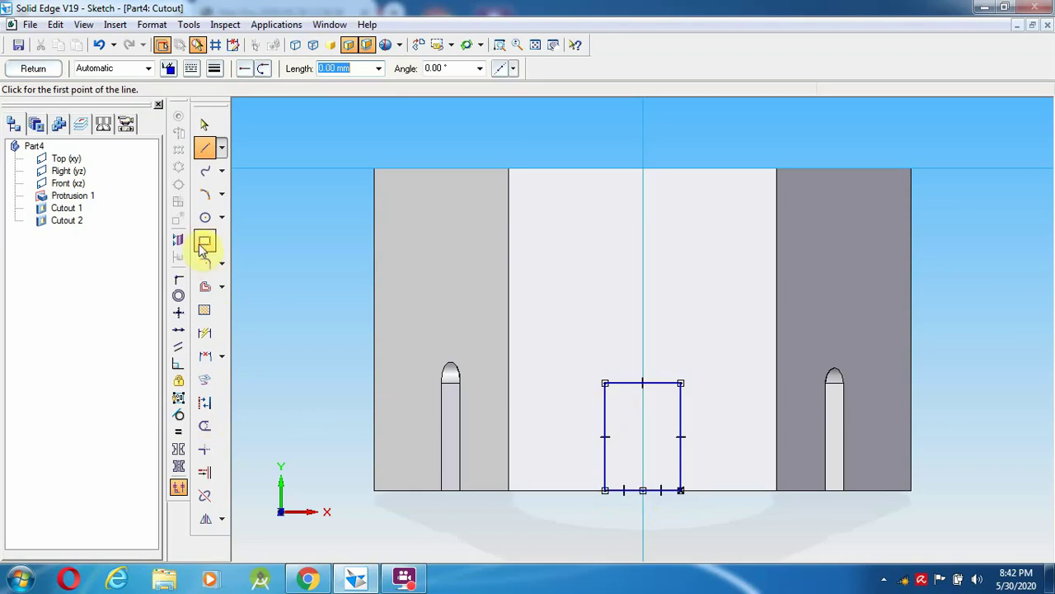
Add an outward-bulging arc across the inner end of the 2.8 mm wide rectangle, with its peak on the vertical centre line.
click(205, 194)
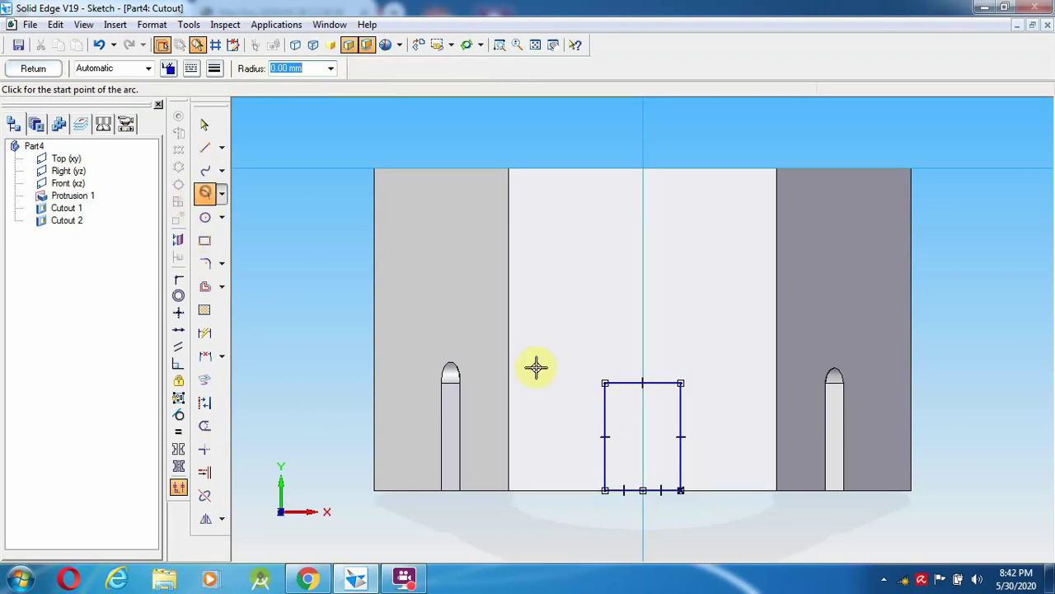
click(605, 383)
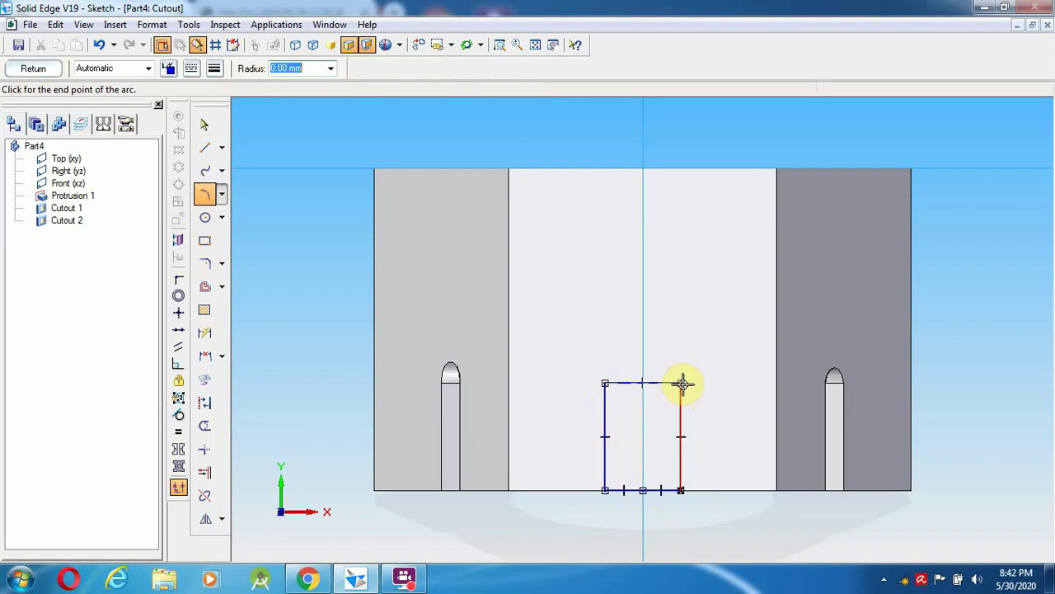
click(681, 382)
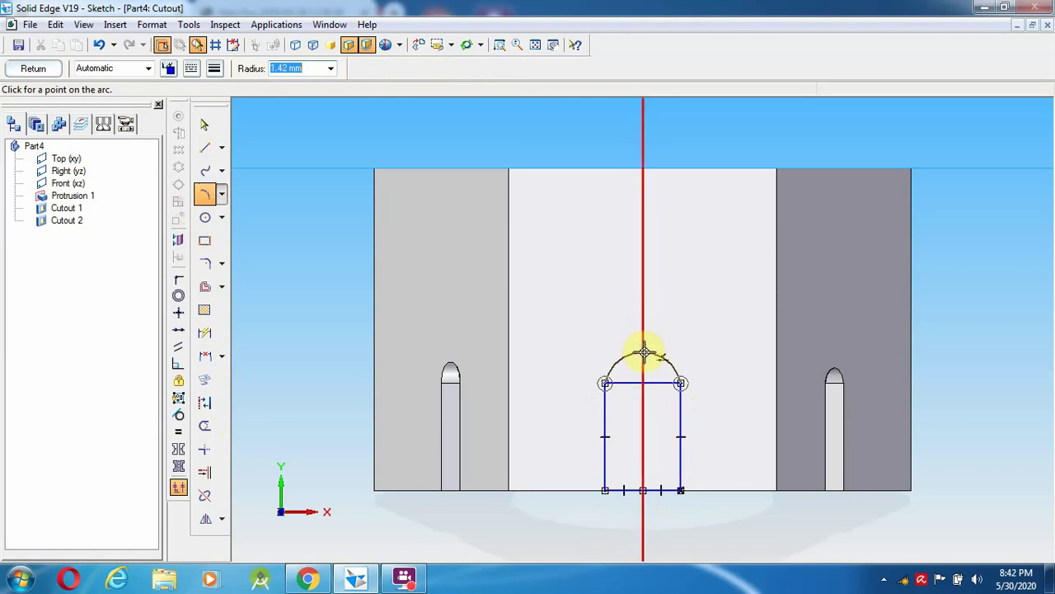
click(636, 349)
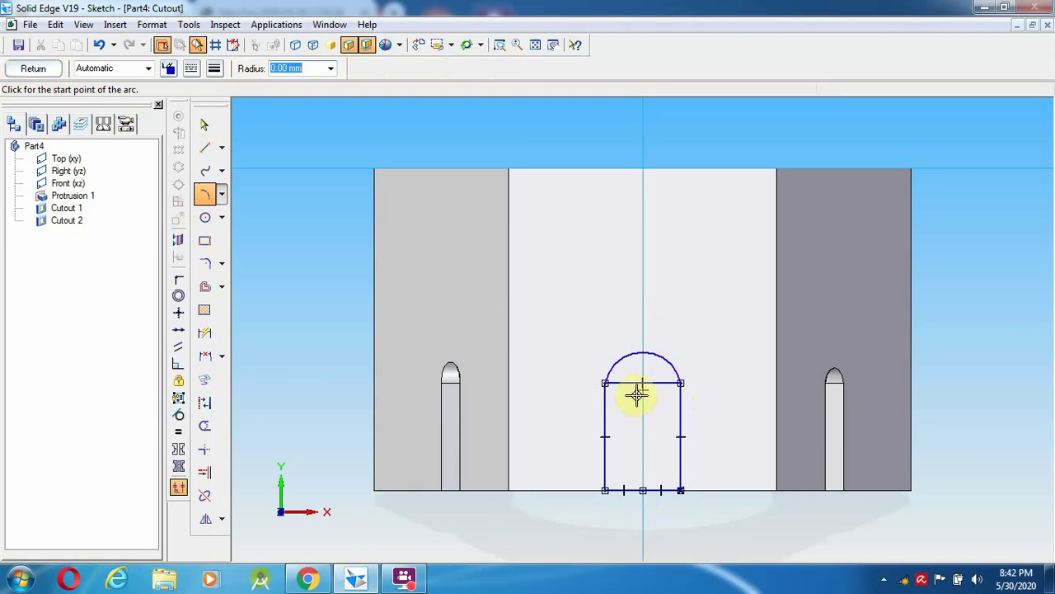
Remove the straight line beneath the arc and cut the slot profile downward through the nut past its lower side.
click(205, 126)
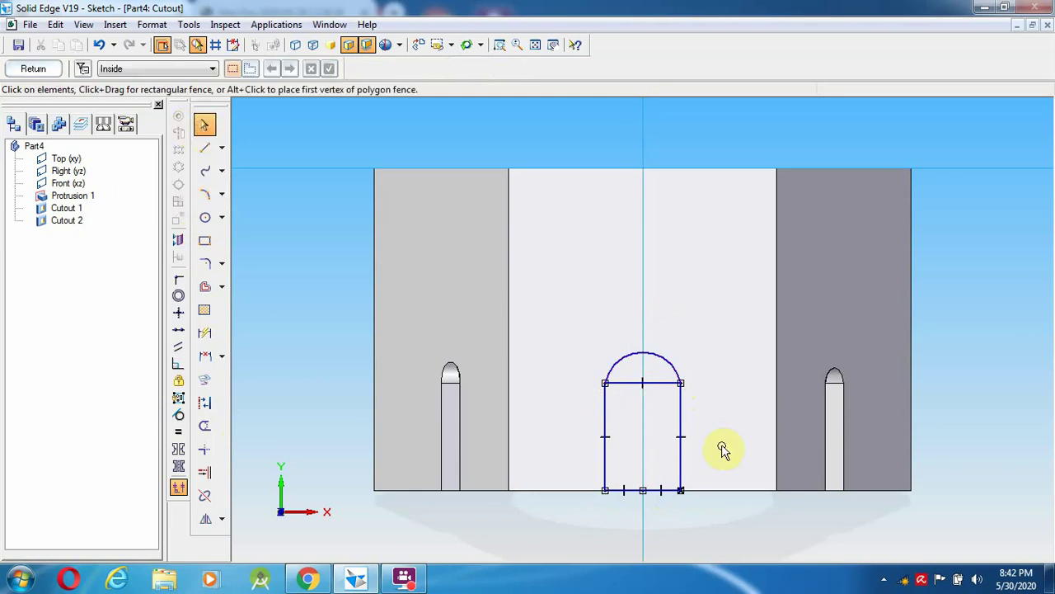
click(624, 385)
key(Delete)
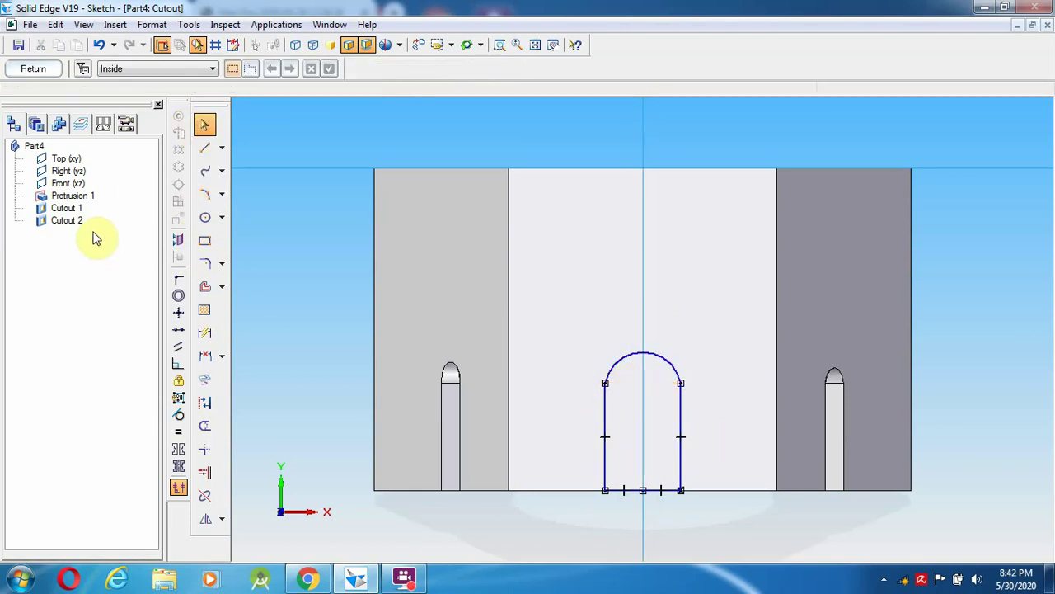
click(34, 71)
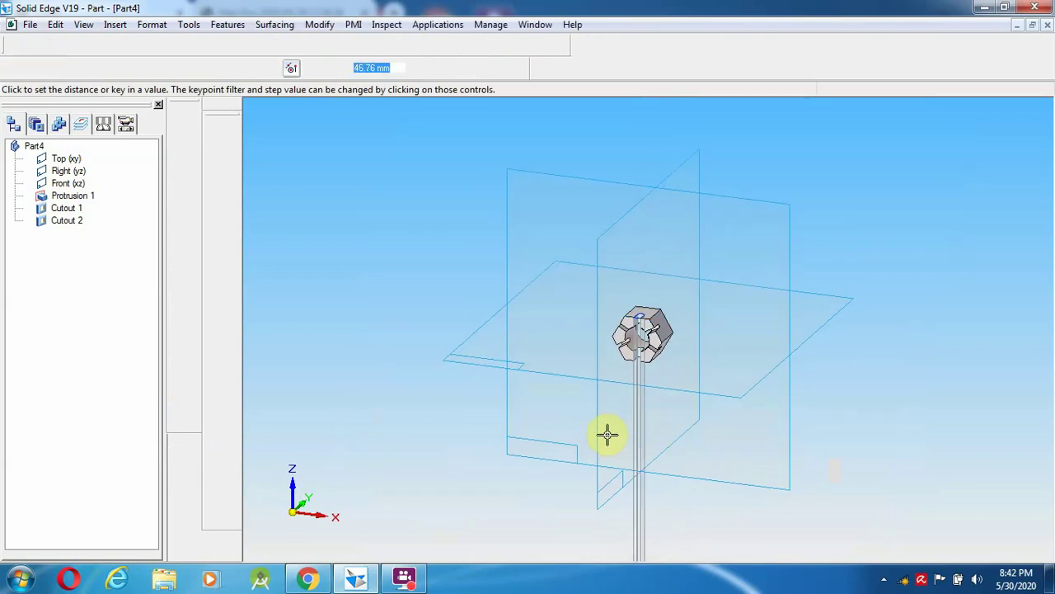
click(602, 443)
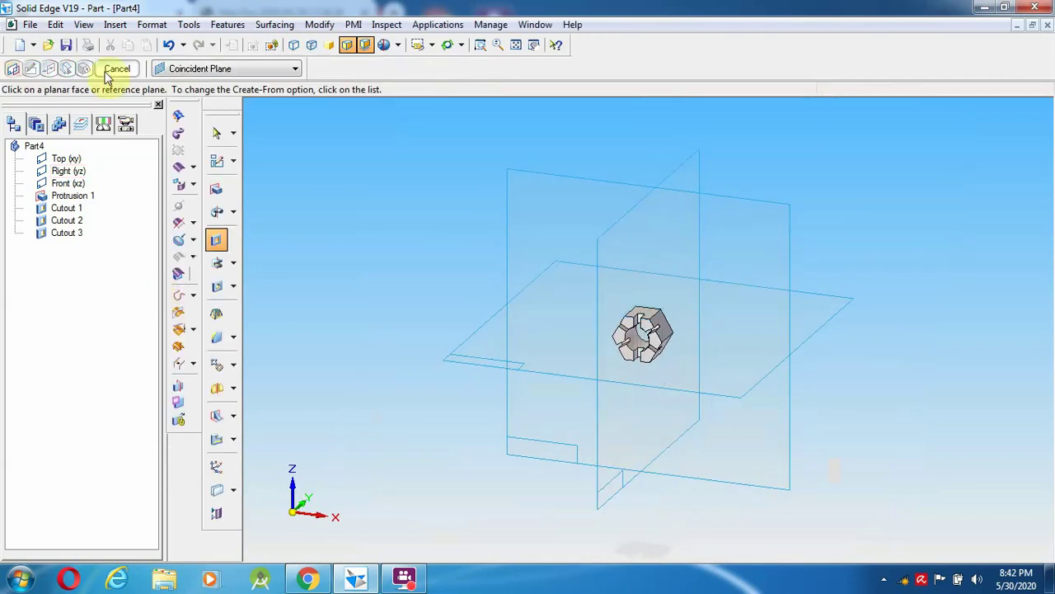
Save the part as nut in the connecting rod folder, accepting the default file properties and checking the part's name in the PDF parts list.
click(66, 45)
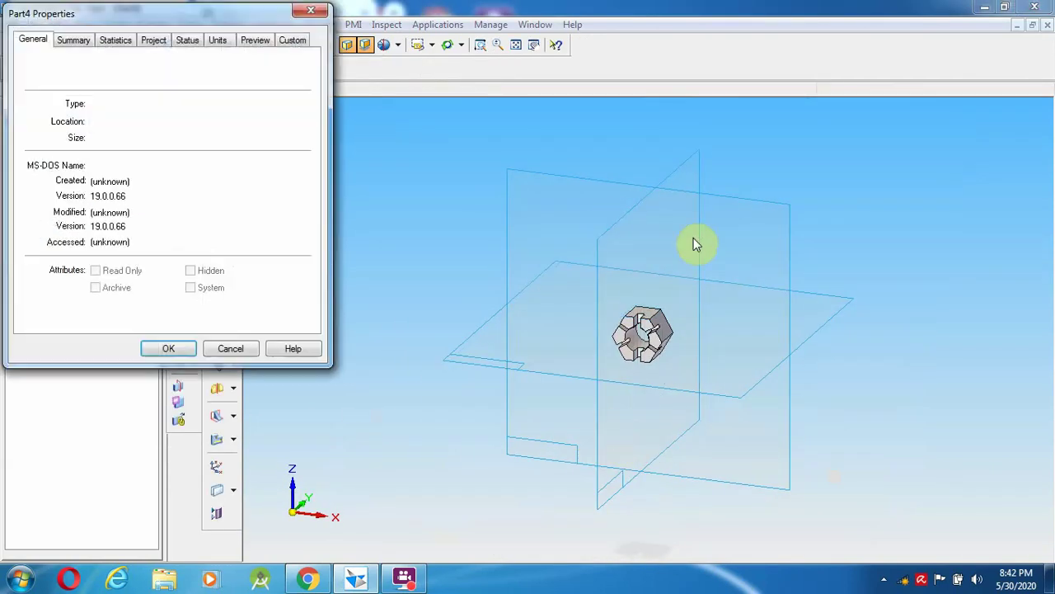
click(168, 347)
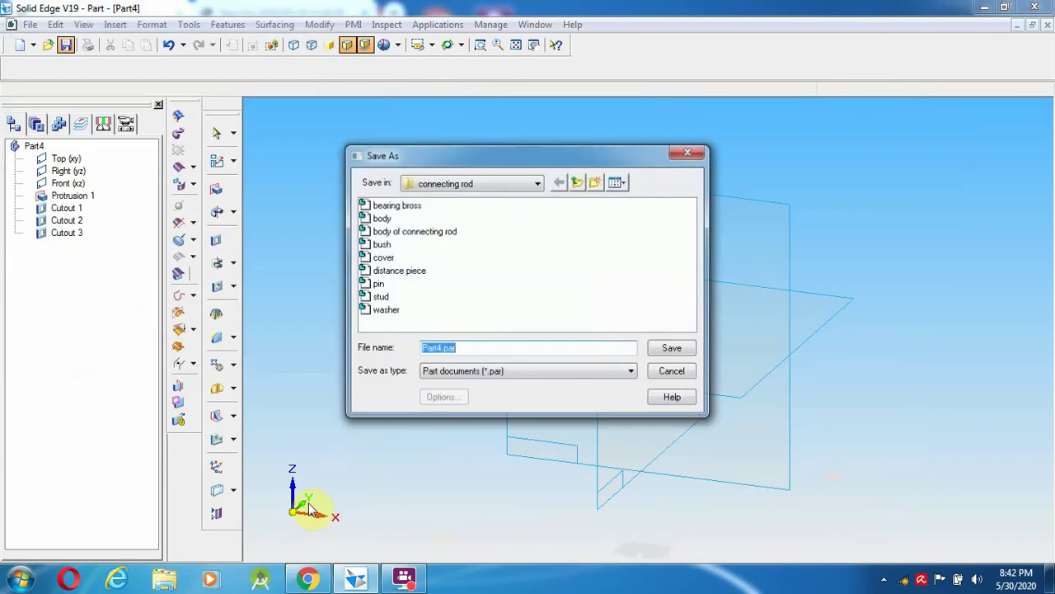
click(311, 580)
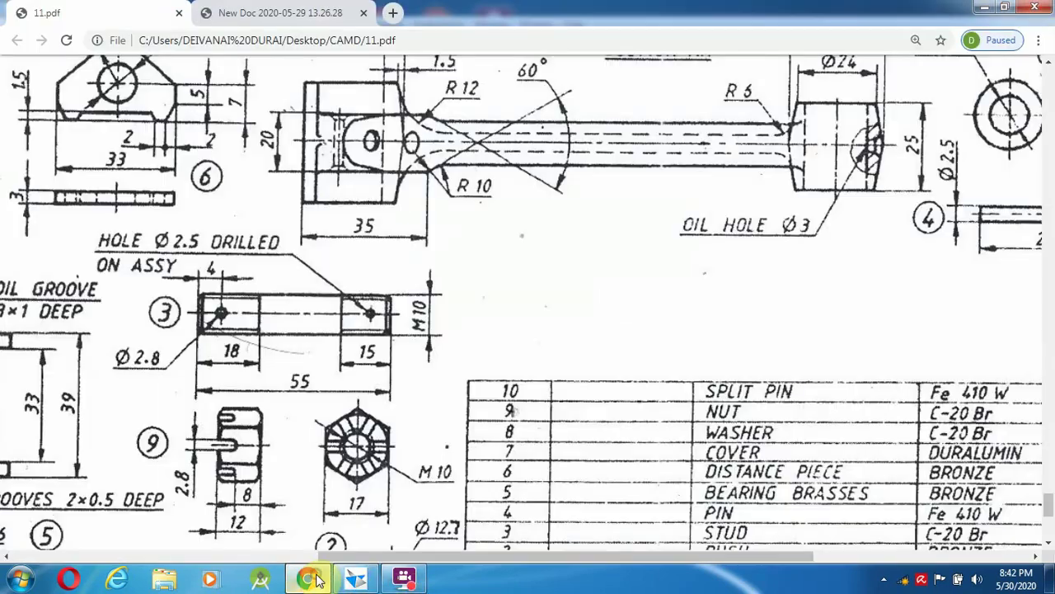
click(357, 580)
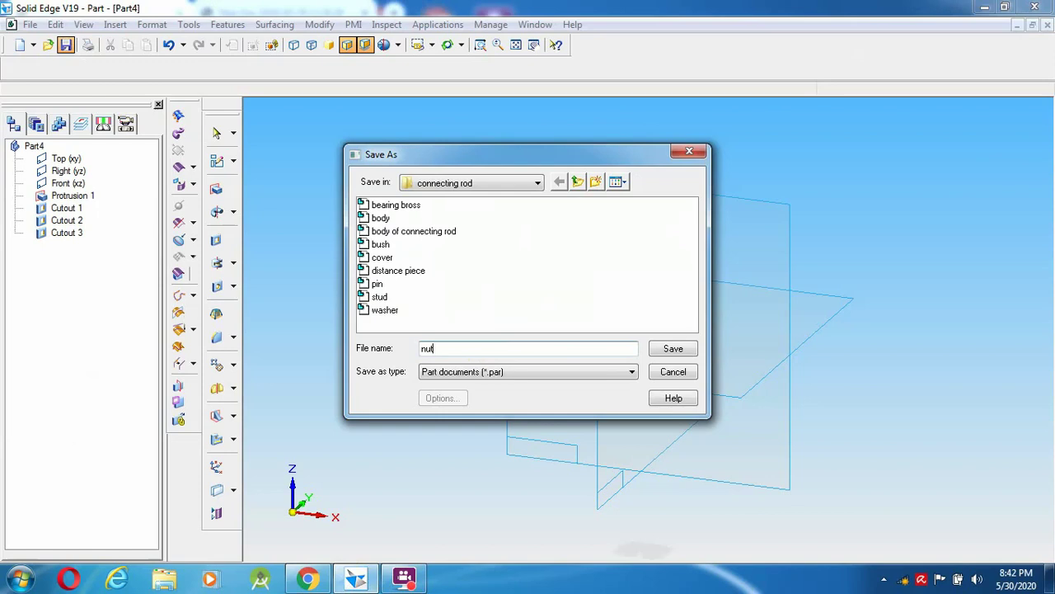
click(674, 348)
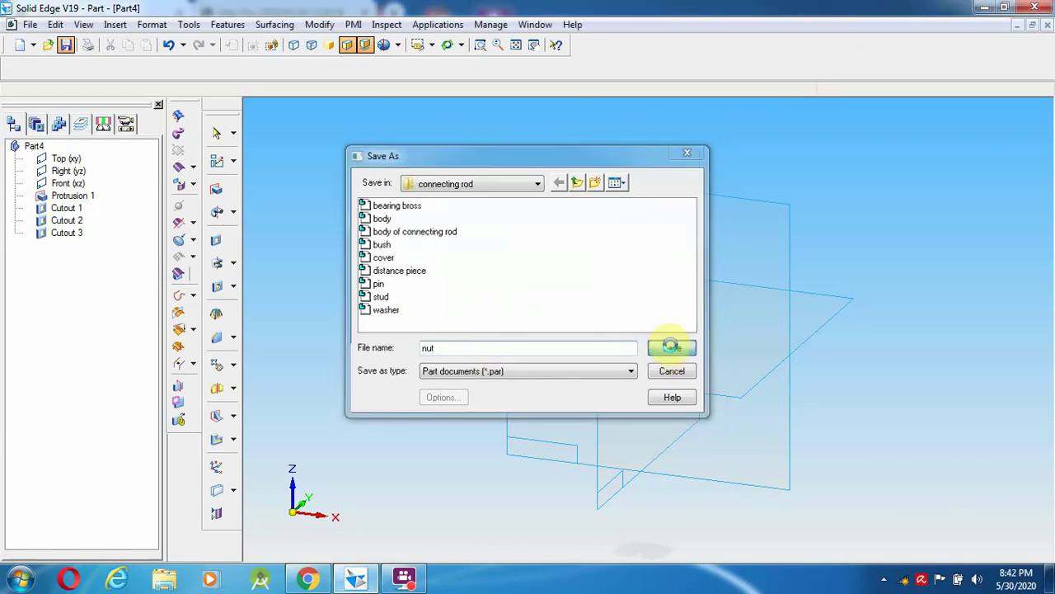
Close the finished nut document and create a new solid part.
click(1048, 26)
click(355, 580)
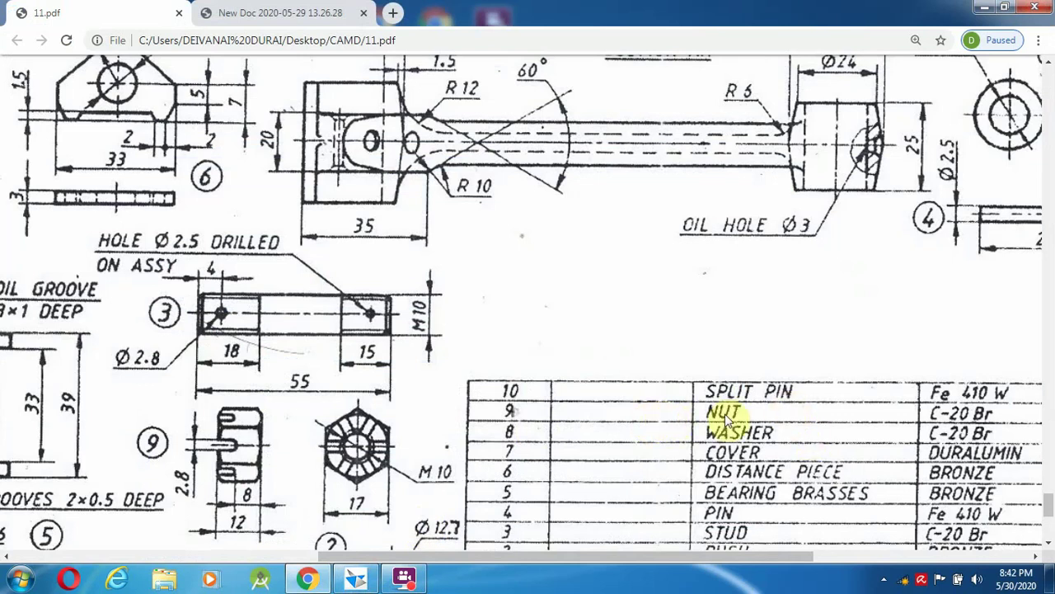
mouse_move(368, 584)
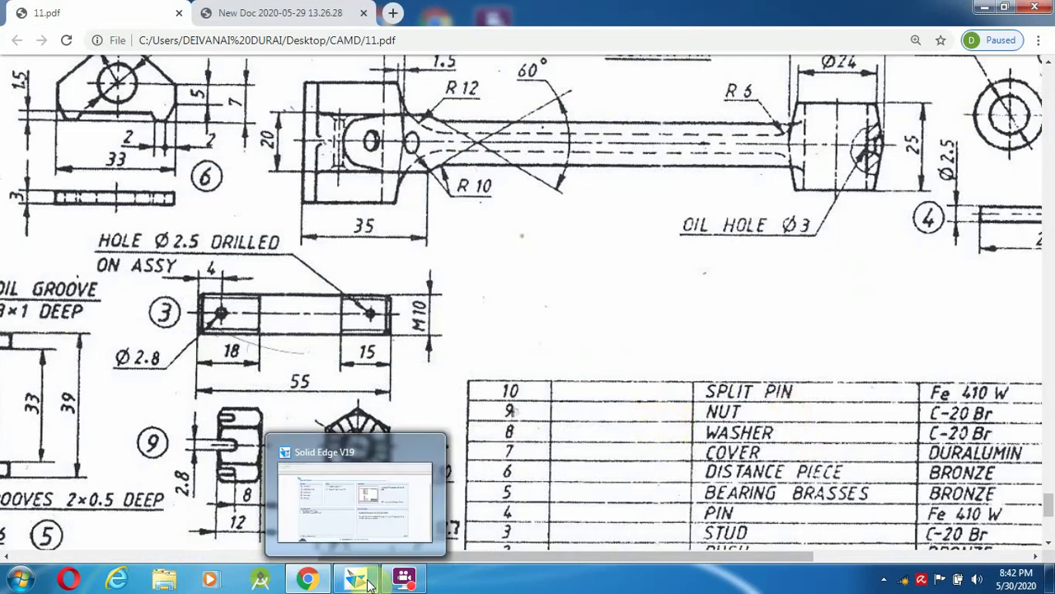
click(299, 519)
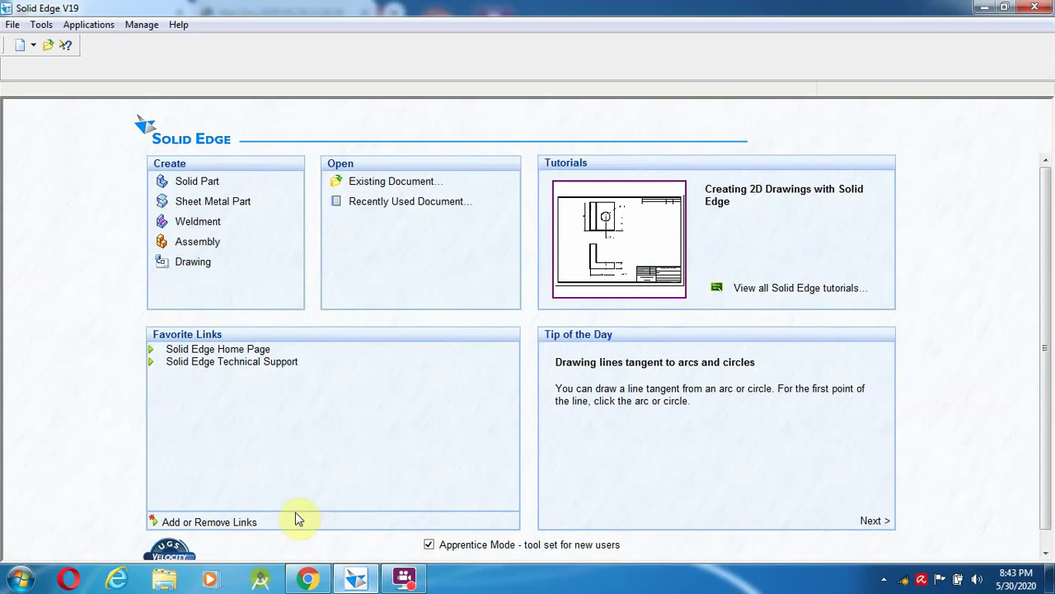
click(206, 180)
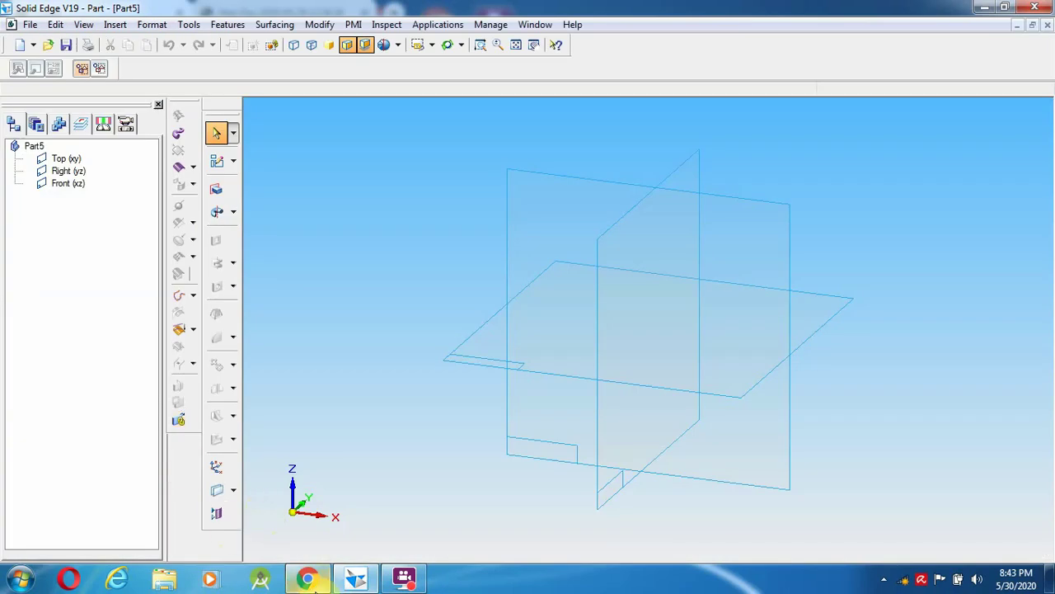
Switch to the PDF in Chrome and examine the dimensions of the split pin, part 10.
click(305, 579)
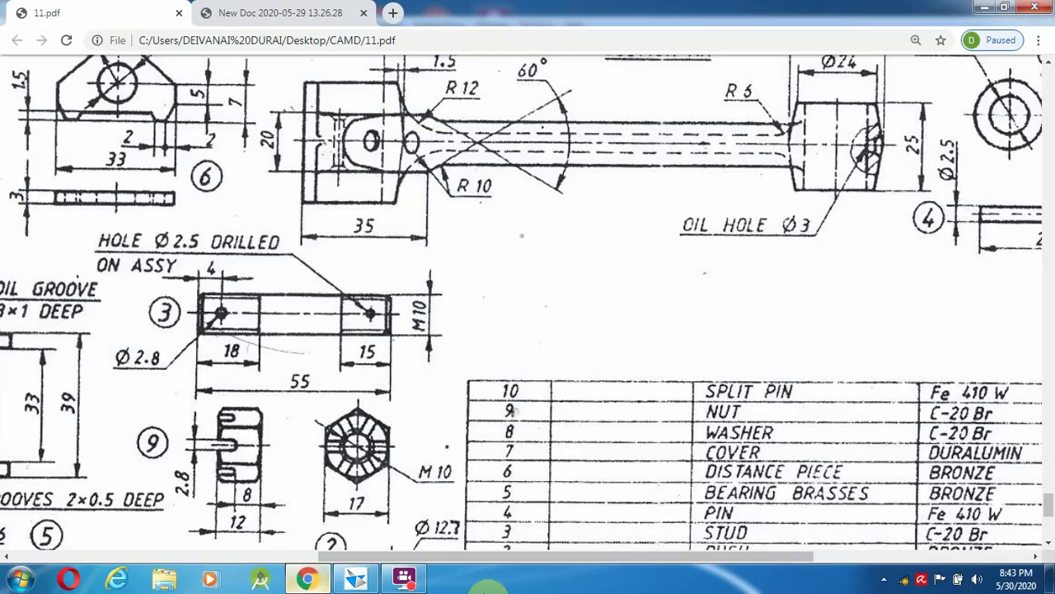
drag(601, 555, 388, 535)
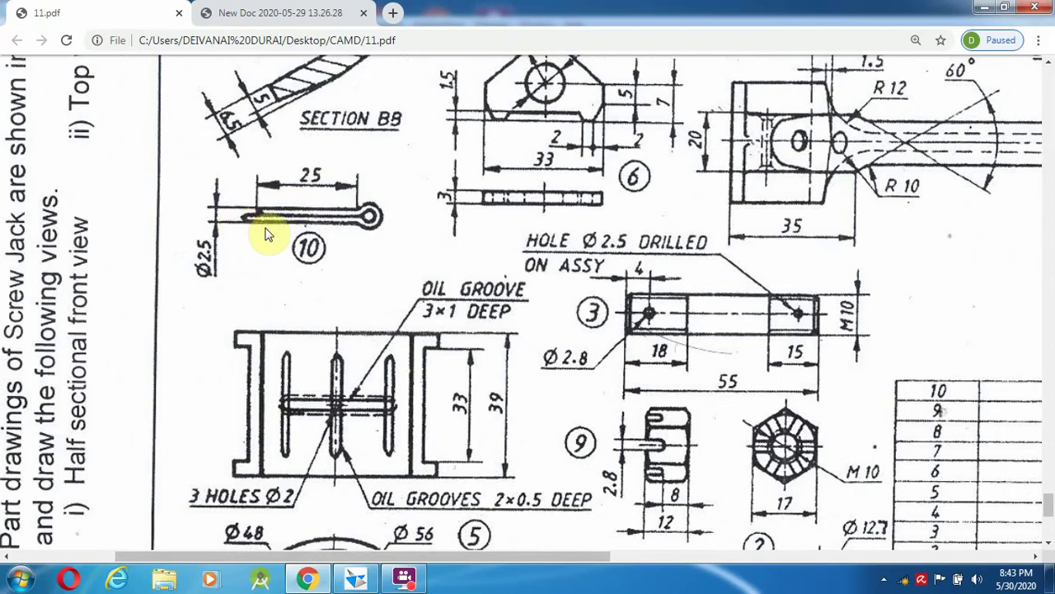
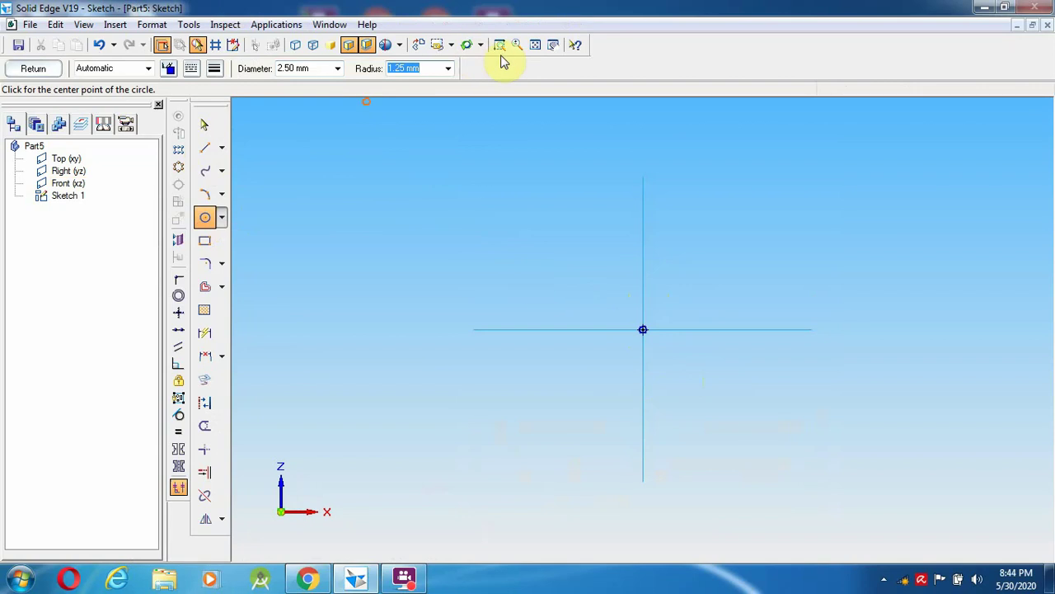
Draw a 25 mm horizontal line leftward from the upper-left edge of the small circle, following the split pin drawing in the PDF.
click(499, 46)
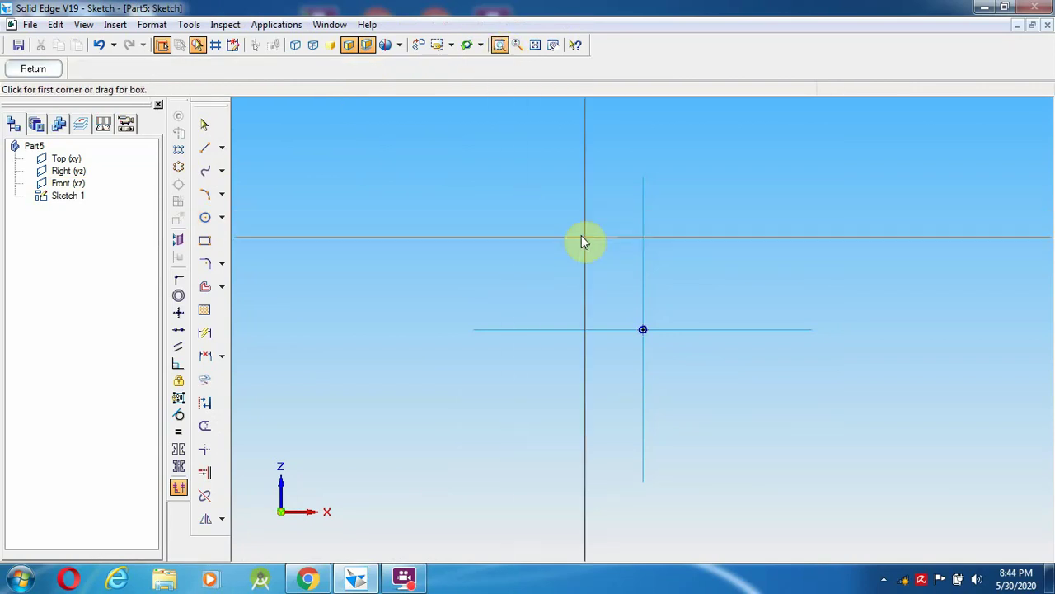
drag(611, 303, 724, 381)
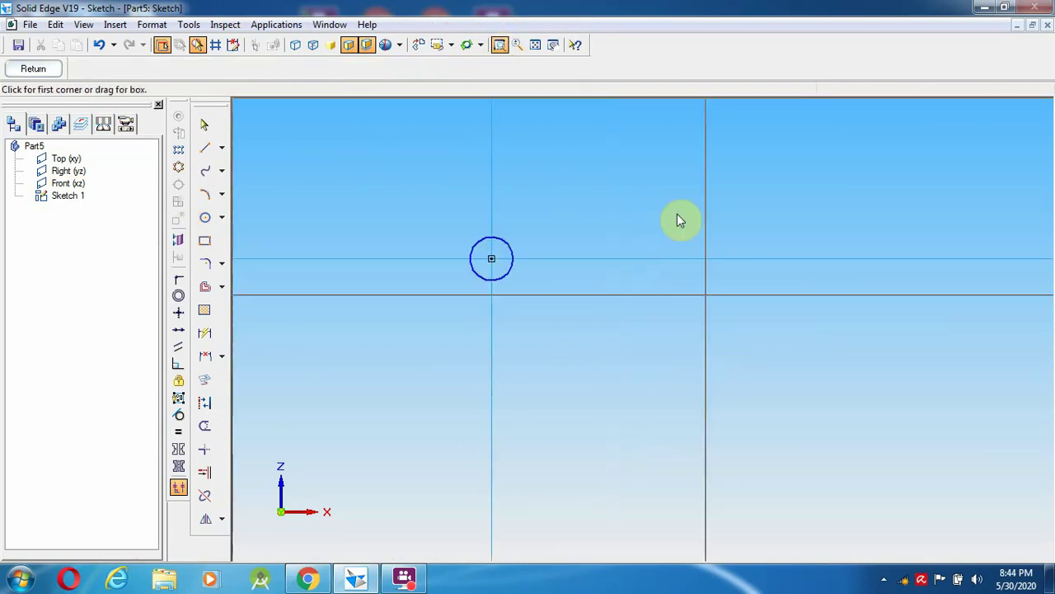
right_click(674, 210)
click(206, 150)
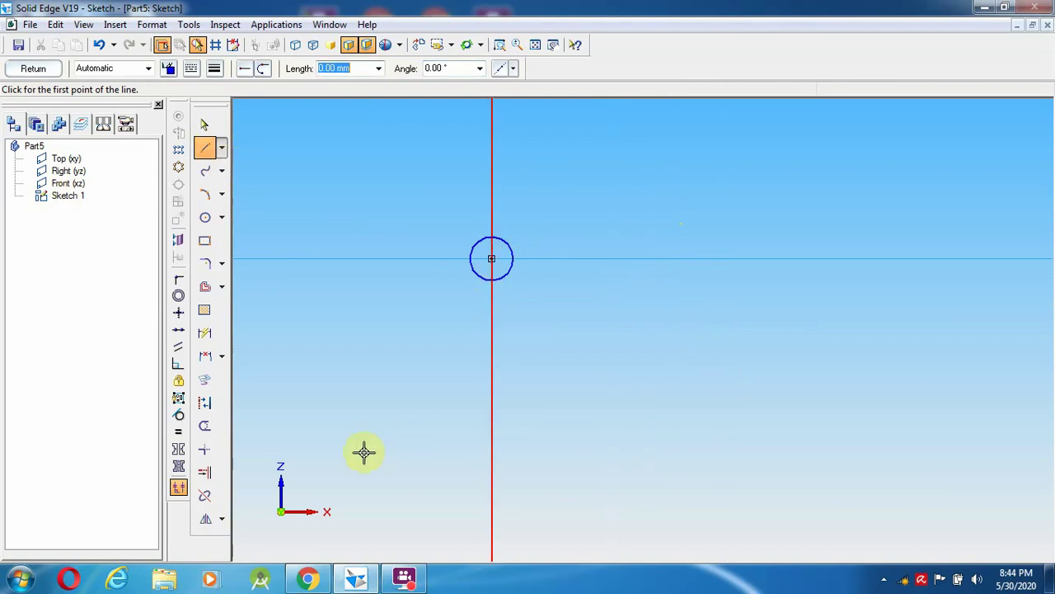
click(305, 578)
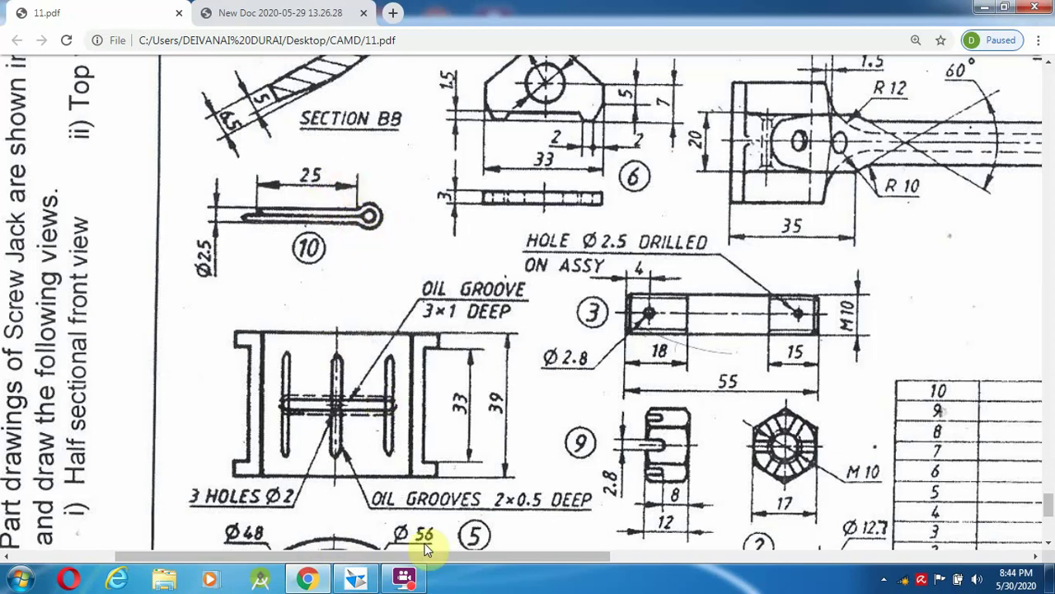
click(349, 581)
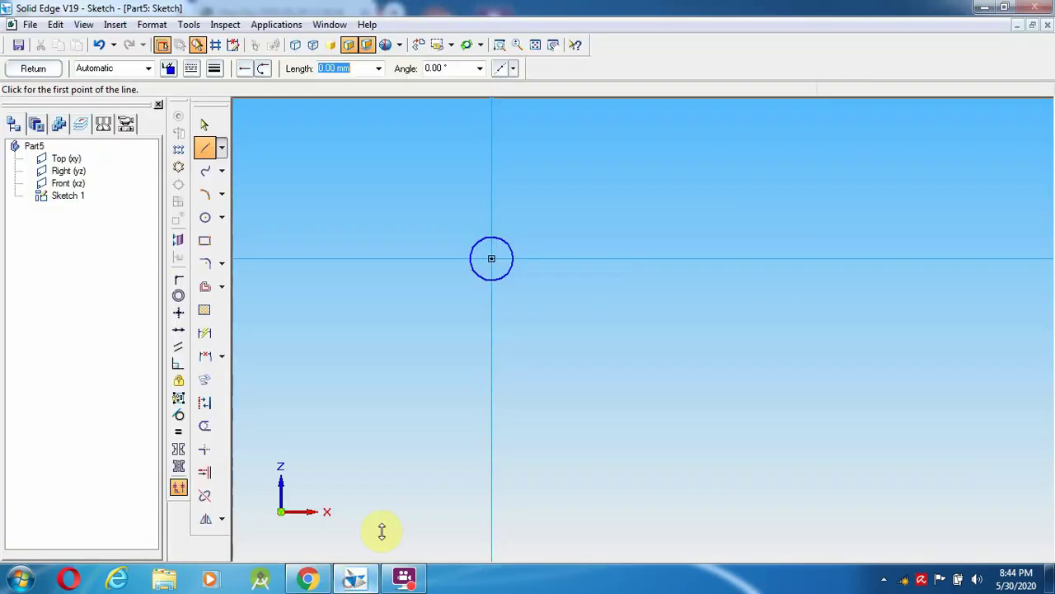
click(472, 245)
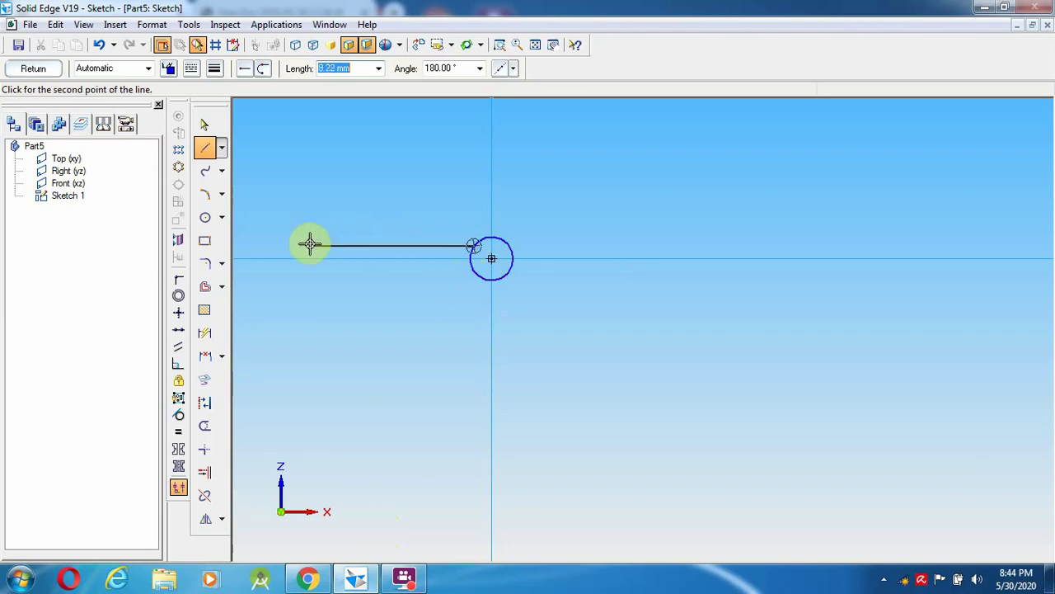
click(307, 578)
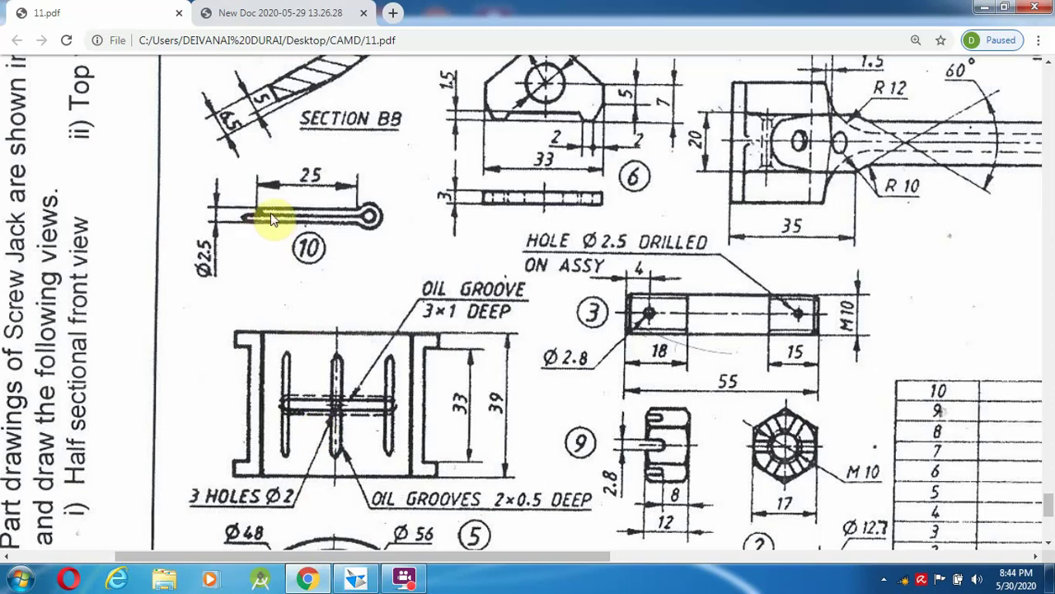
click(271, 583)
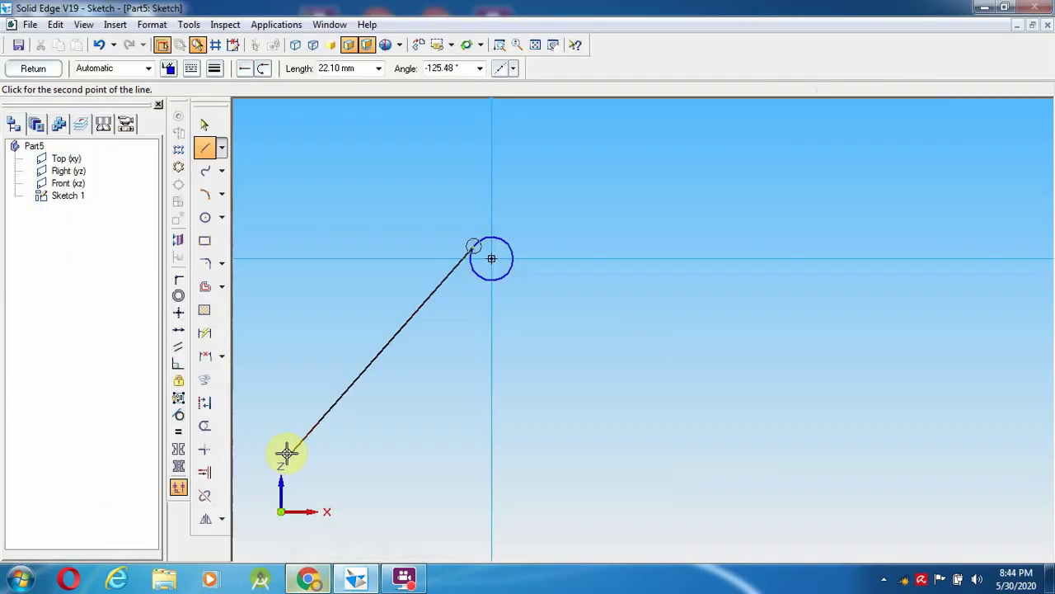
click(296, 247)
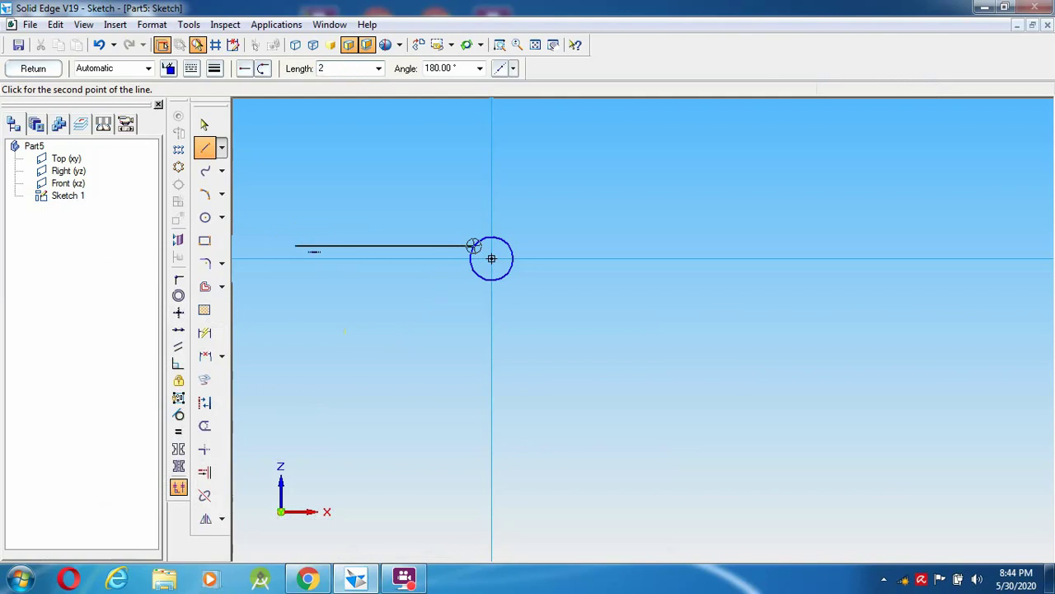
text(25)
key(Return)
click(294, 245)
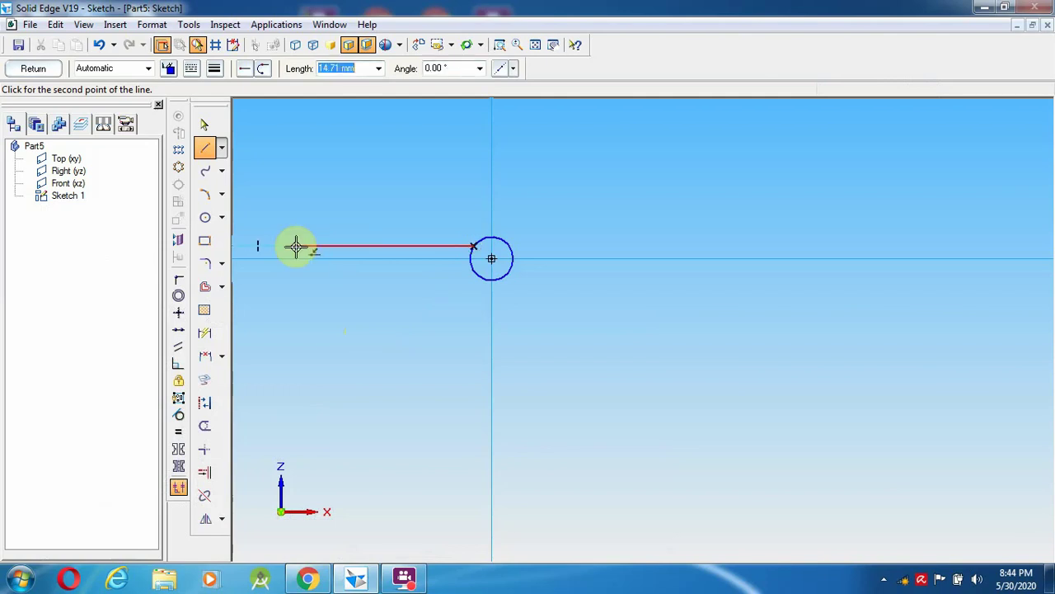
Draw a longer horizontal line leftward from the circle's lower-left edge, parallel to and below the 25 mm line.
click(500, 44)
click(535, 44)
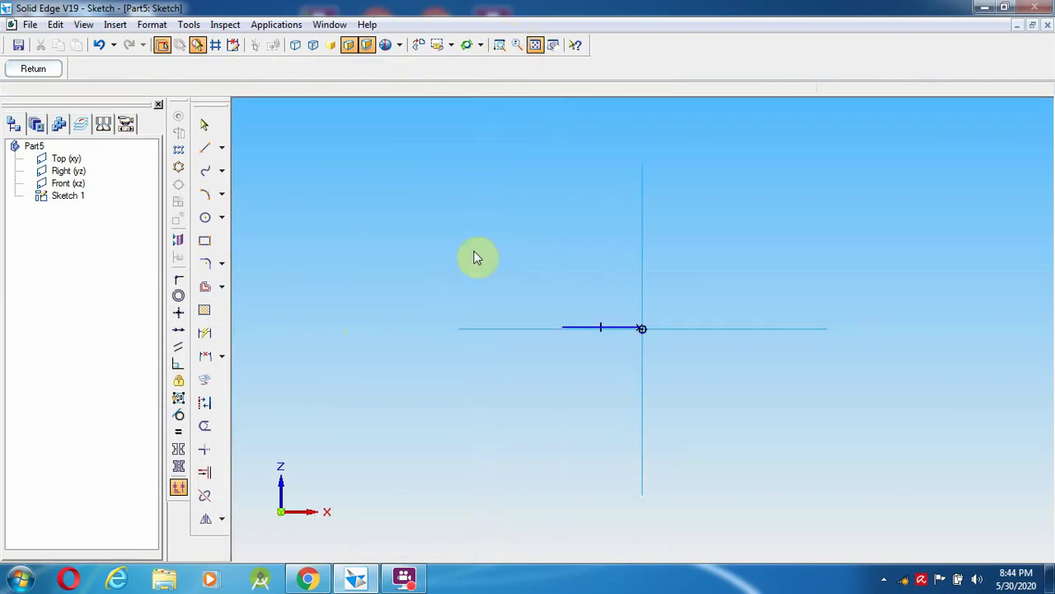
click(500, 46)
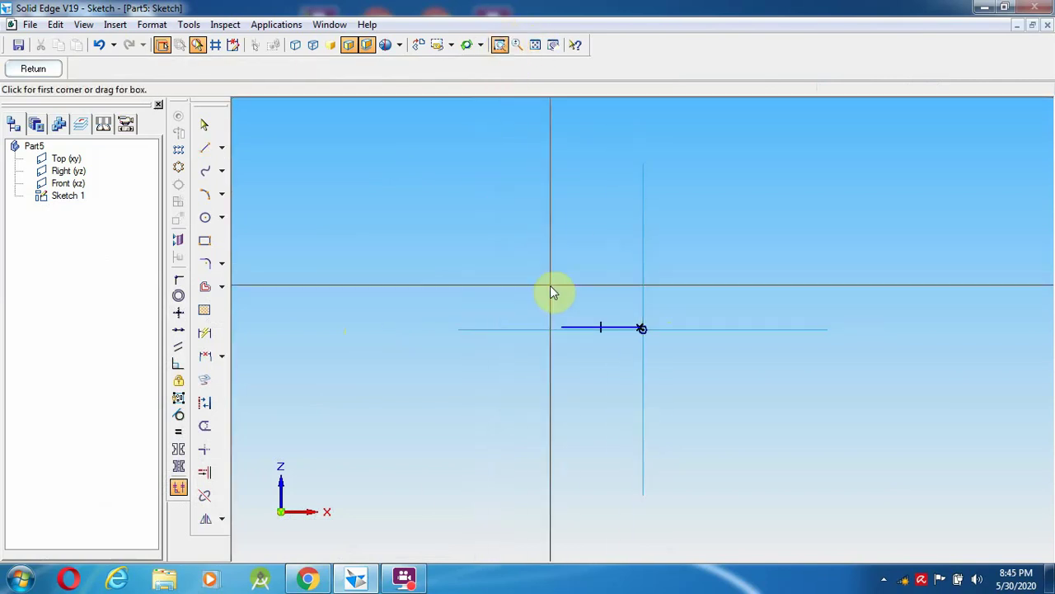
mouse_move(550, 285)
mouse_down()
mouse_move(641, 376)
mouse_move(658, 367)
mouse_up()
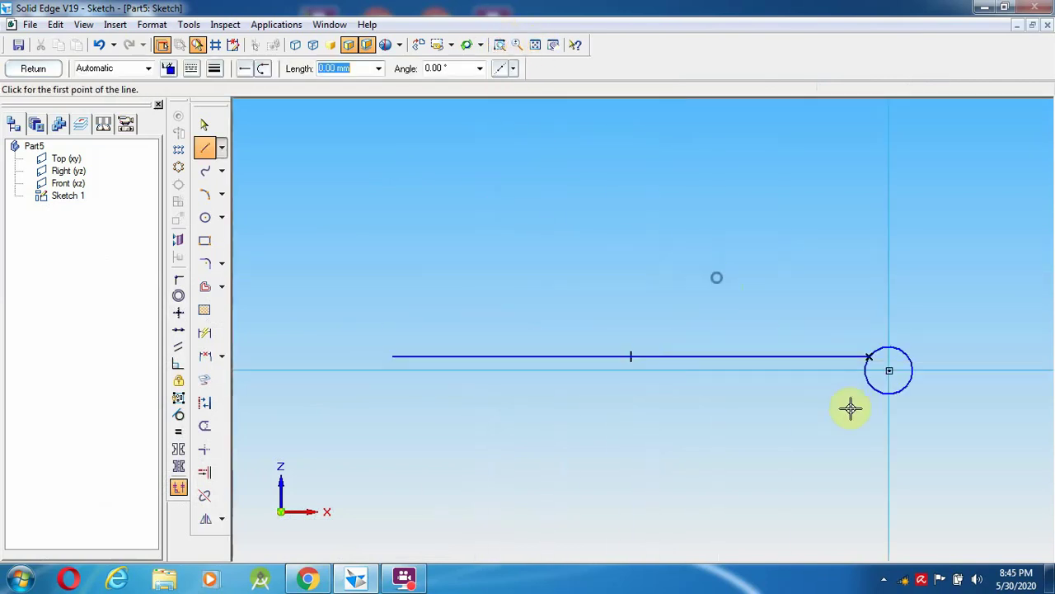
click(865, 380)
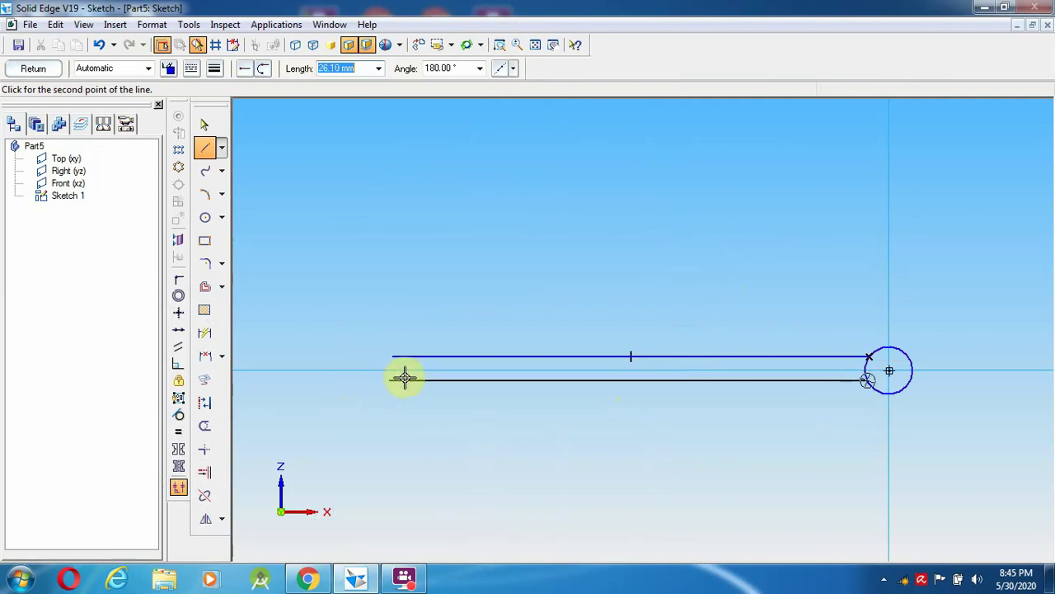
click(322, 379)
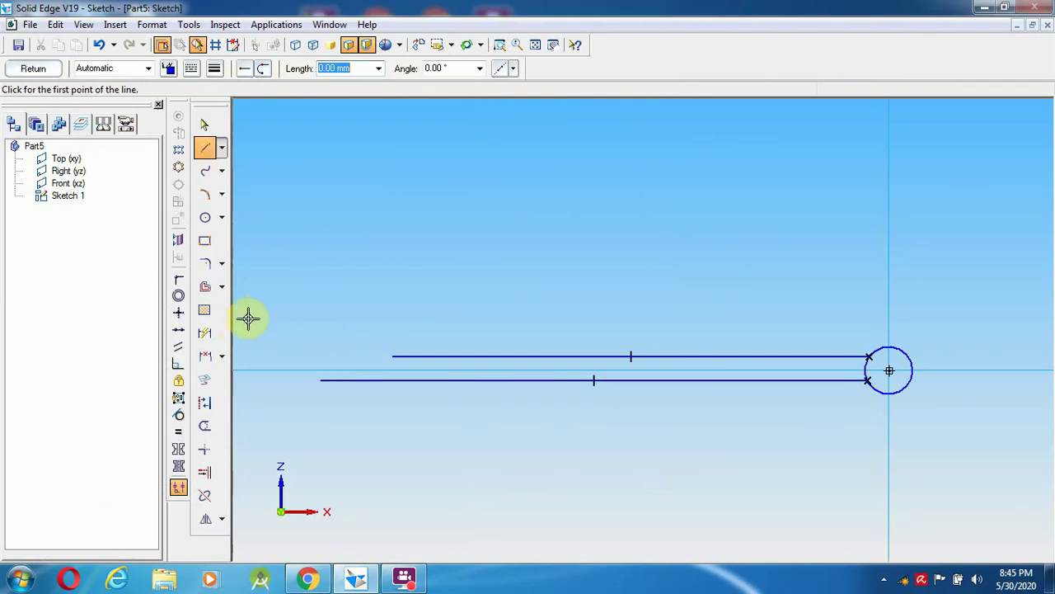
Set the length of the lower horizontal line to 30 mm.
click(205, 130)
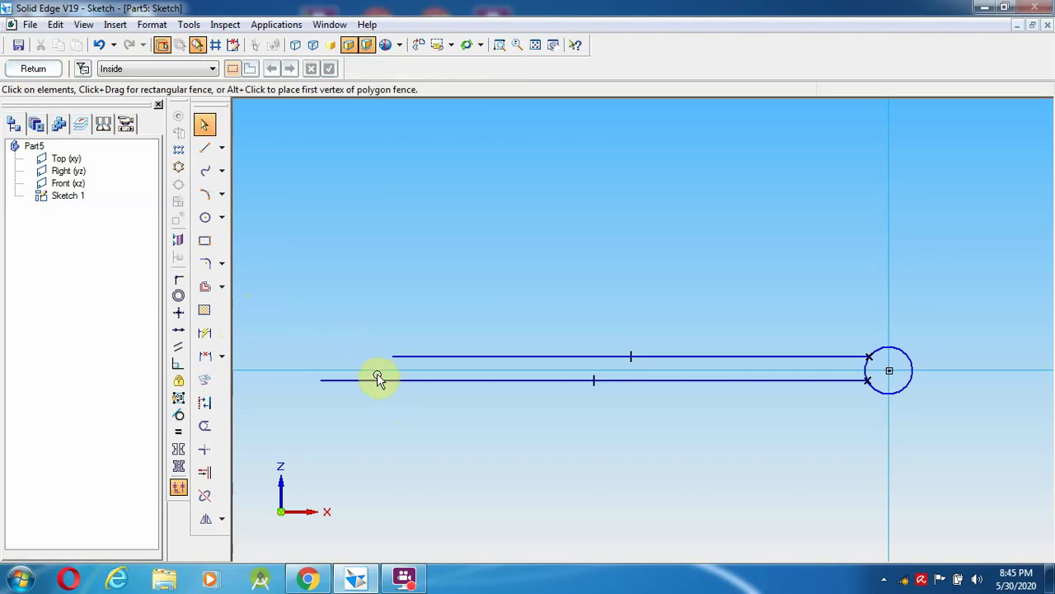
click(377, 382)
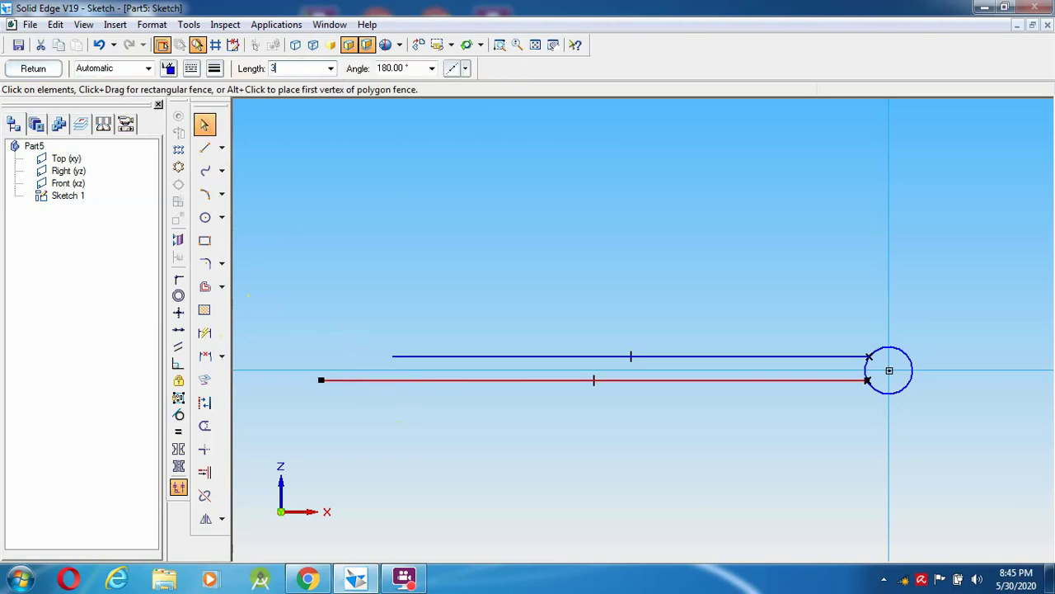
text(30)
key(Tab)
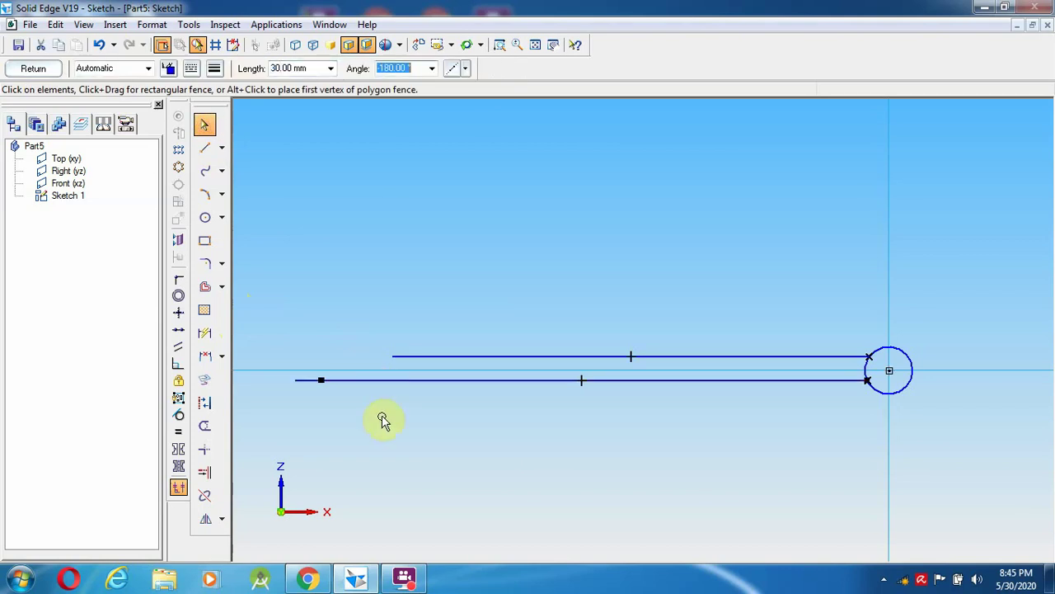
click(471, 438)
right_click(472, 437)
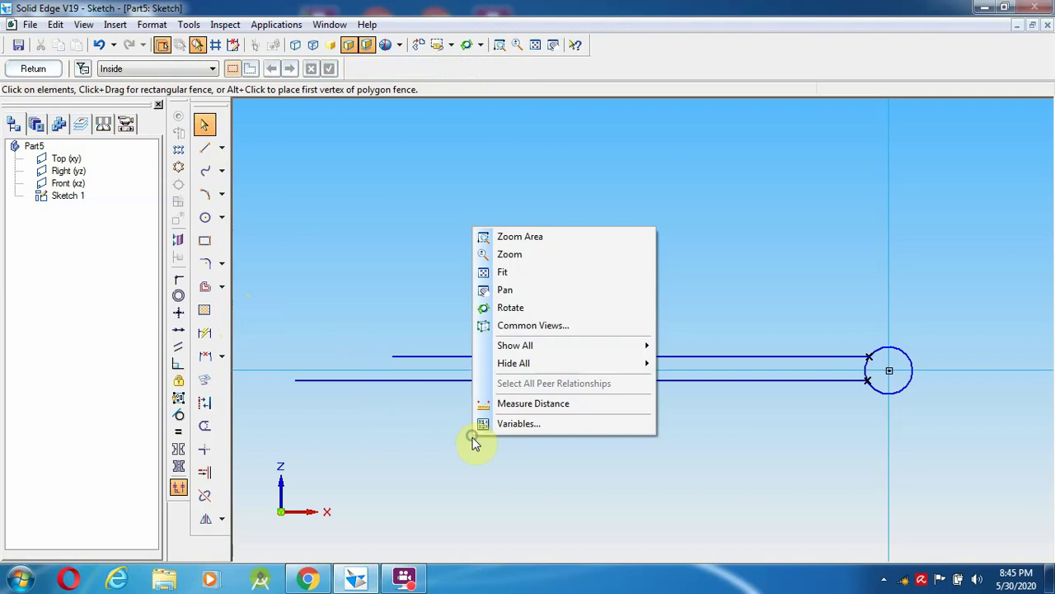
click(746, 287)
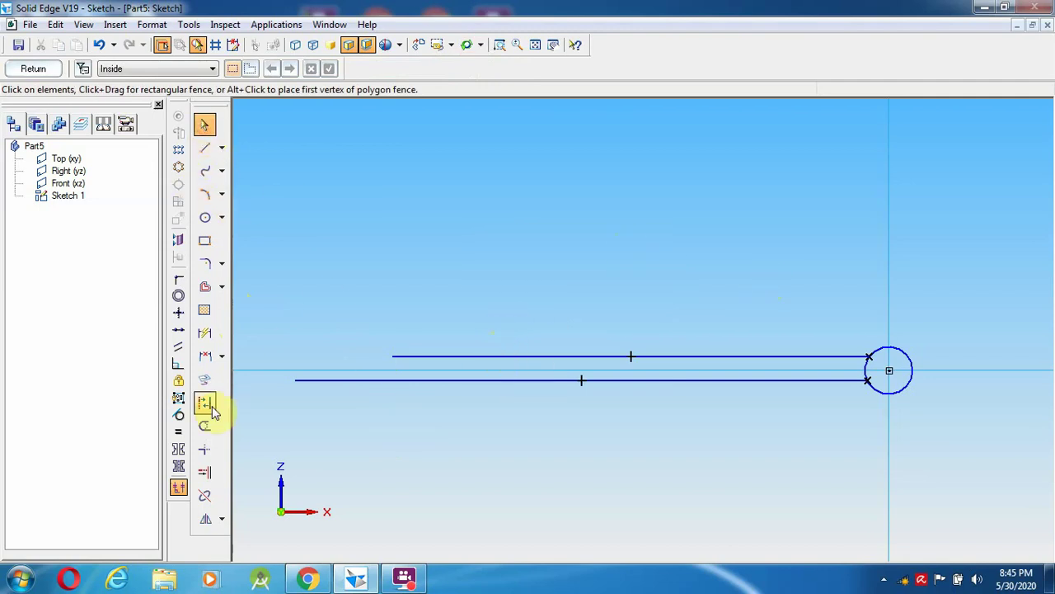
Try to make the two horizontal lines symmetric about the vertical reference axis.
click(179, 450)
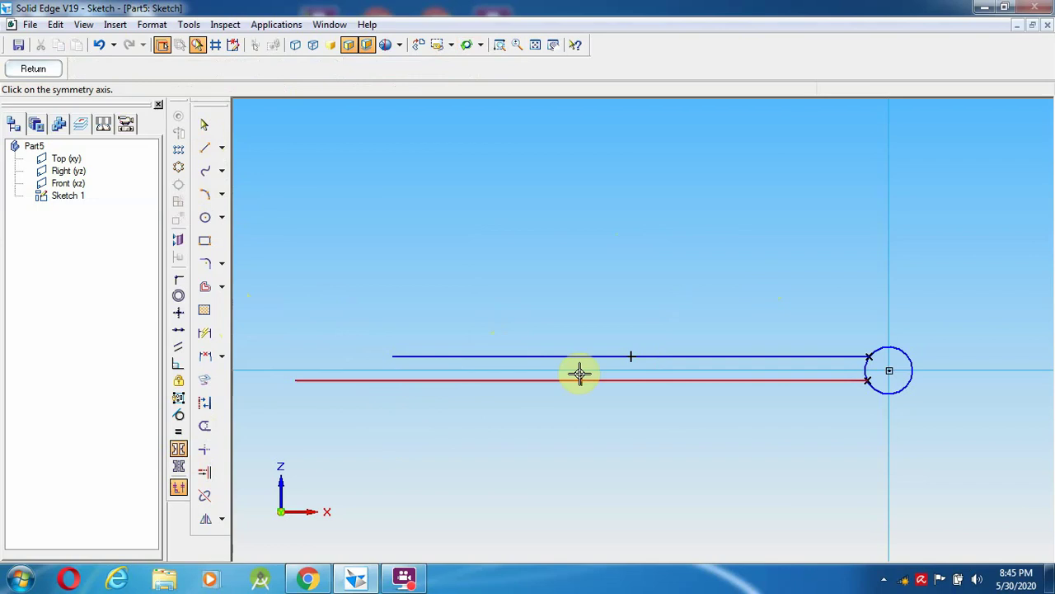
click(886, 307)
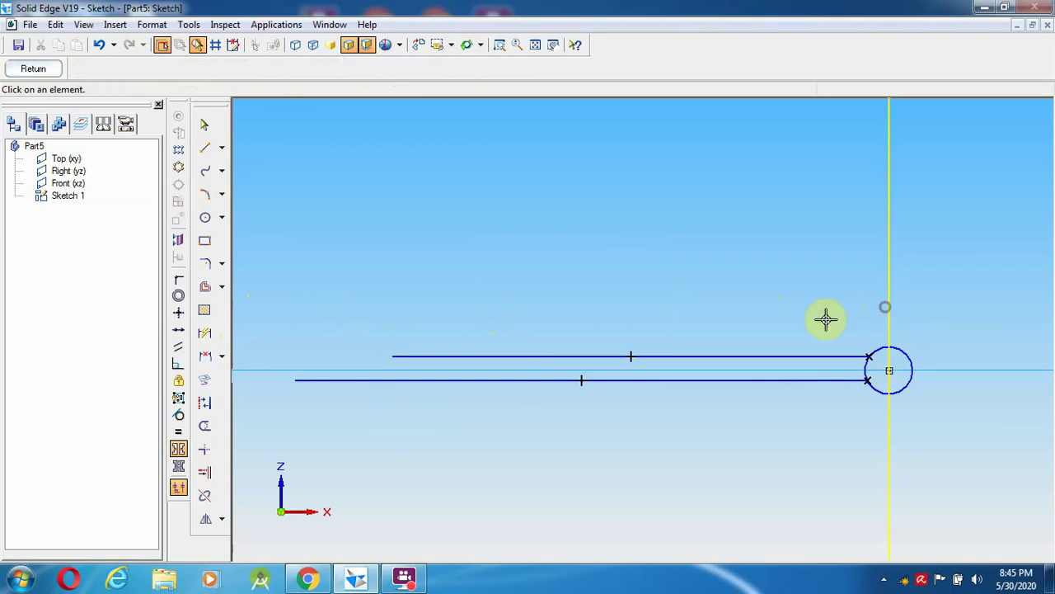
click(682, 356)
click(680, 380)
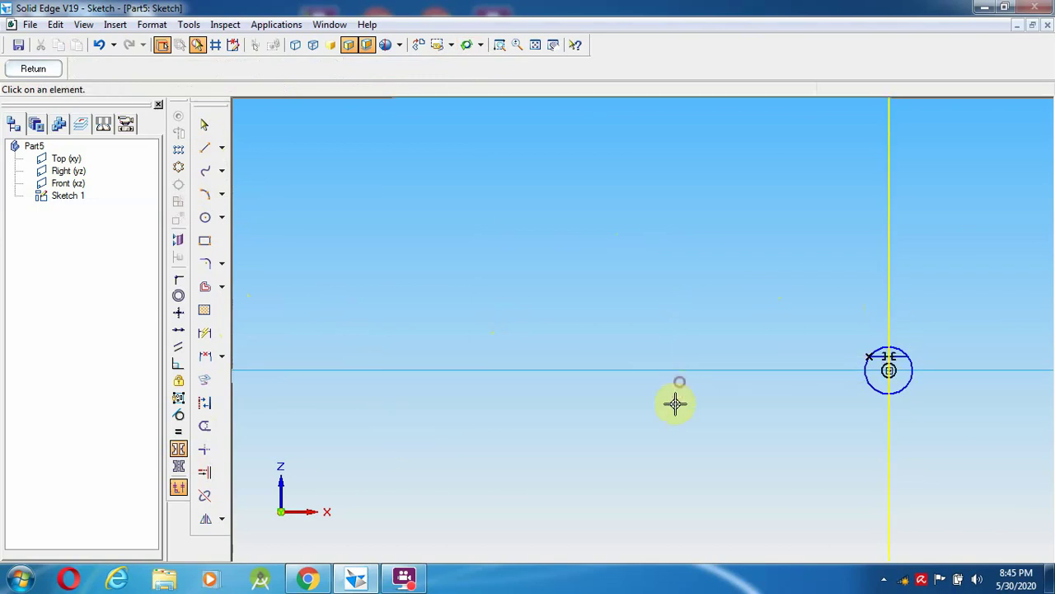
key(Escape)
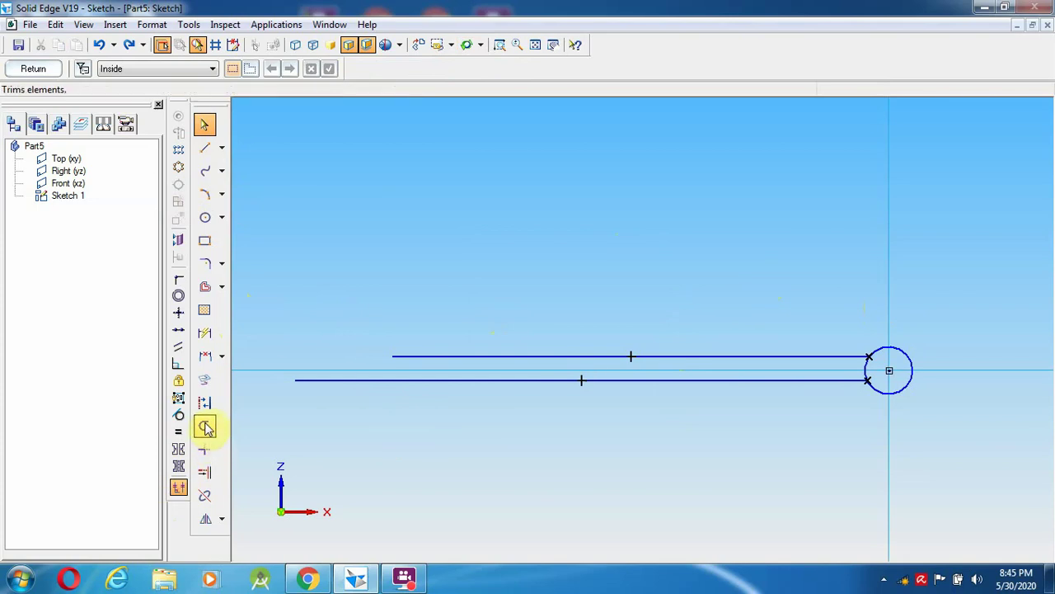
Make the upper and lower lines symmetric about the horizontal reference axis through the circle's centre.
click(179, 448)
click(420, 371)
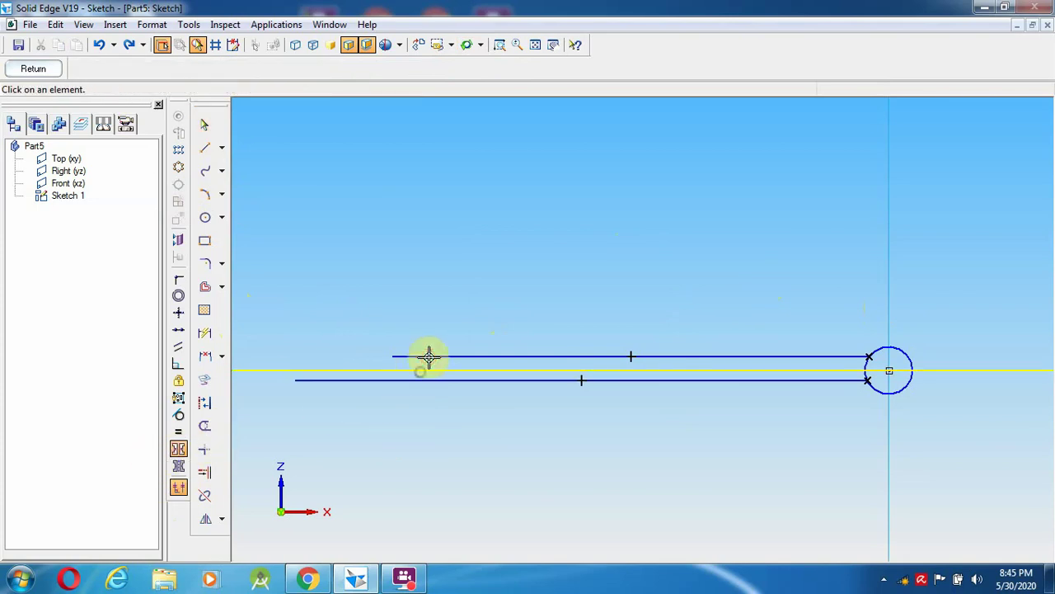
click(429, 357)
click(432, 379)
click(432, 379)
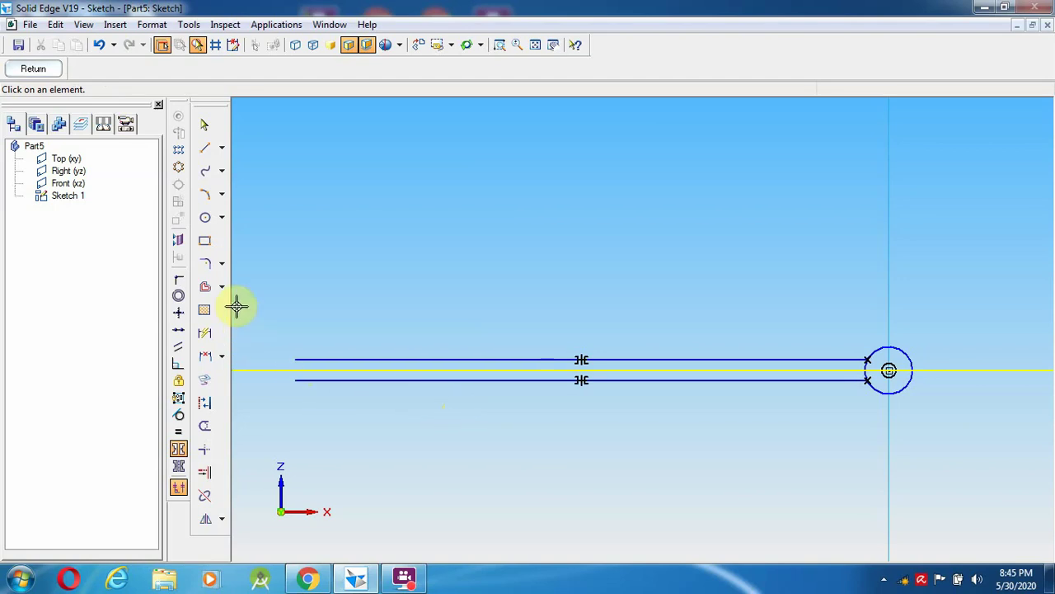
click(204, 124)
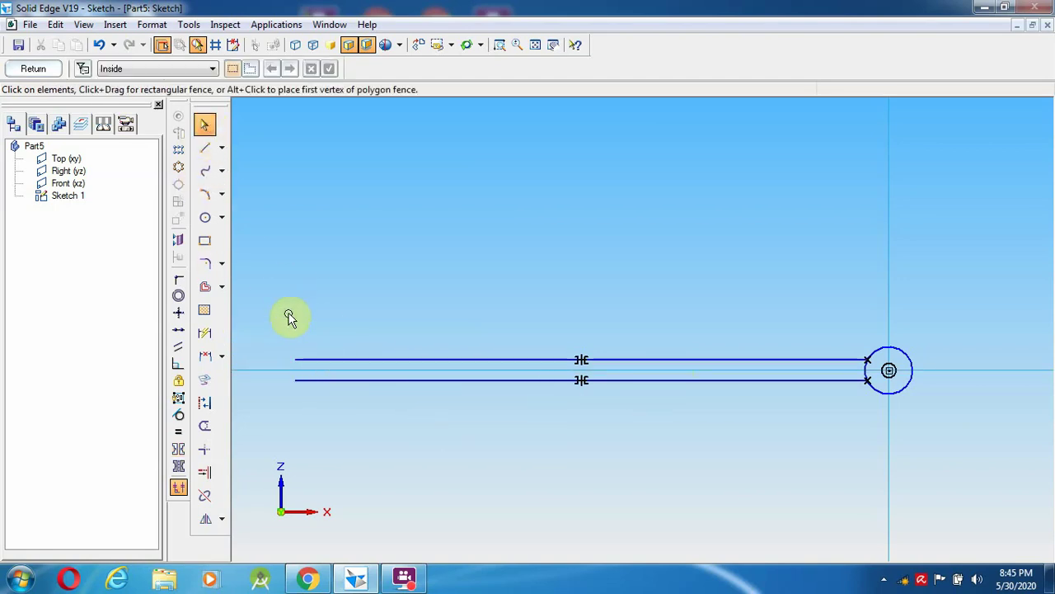
click(204, 146)
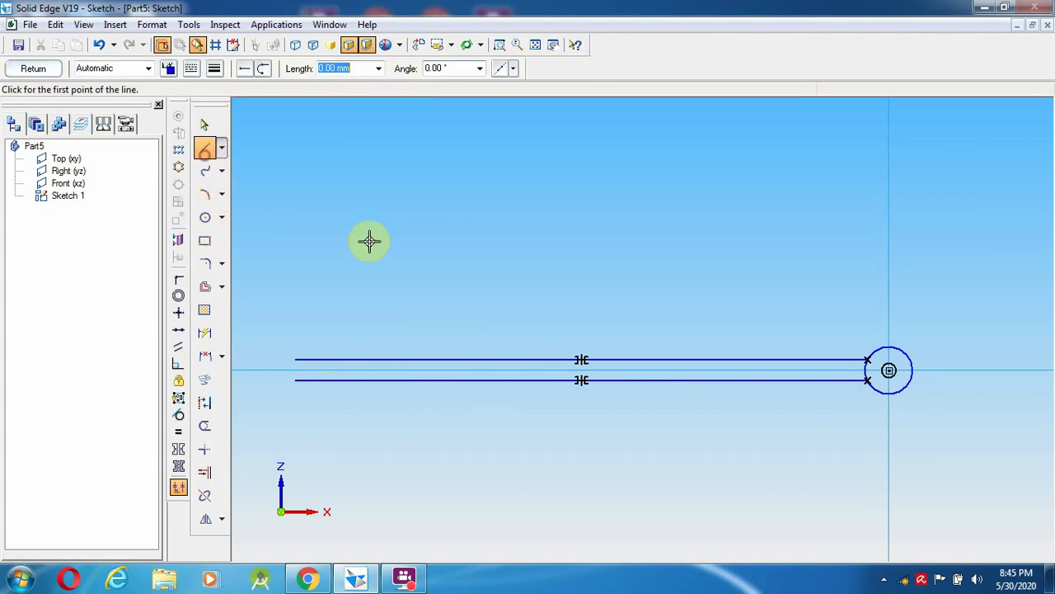
Draw a 25 mm line leftward from the circle along the upper line, followed by a short slanted segment marking its end.
click(866, 358)
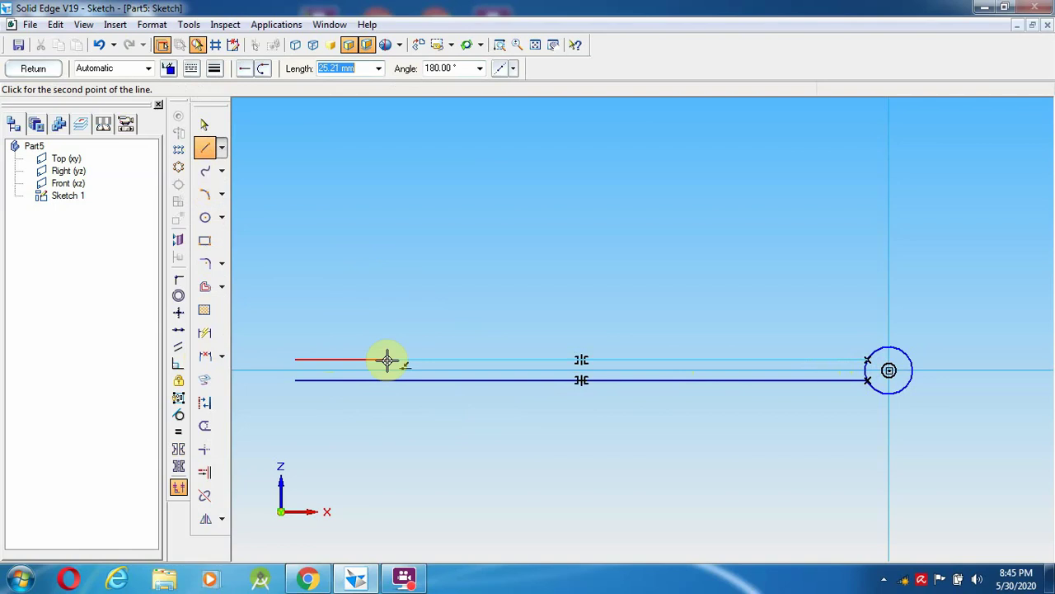
text(25)
key(Tab)
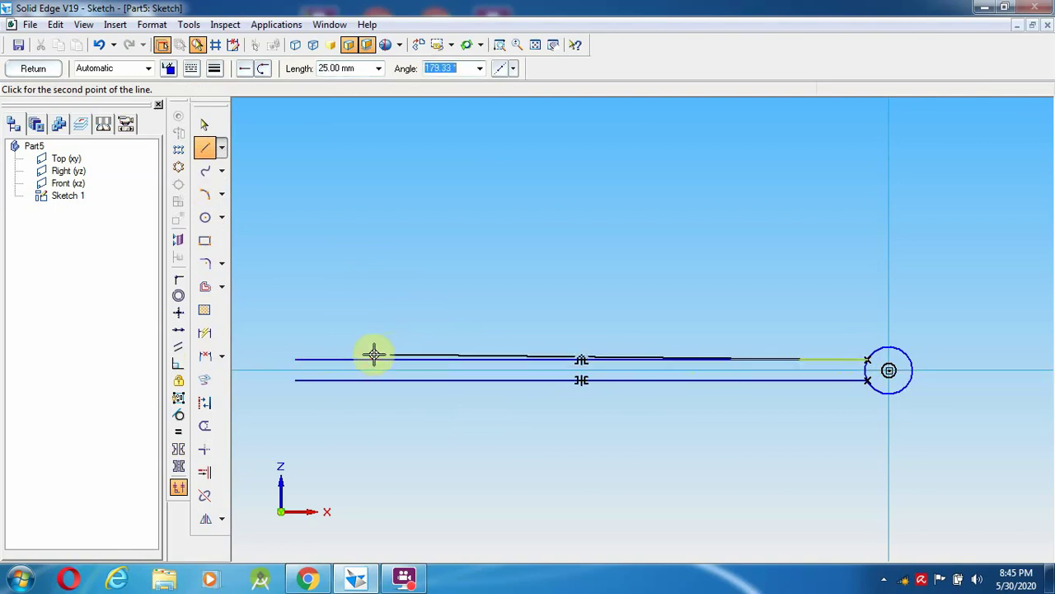
click(373, 358)
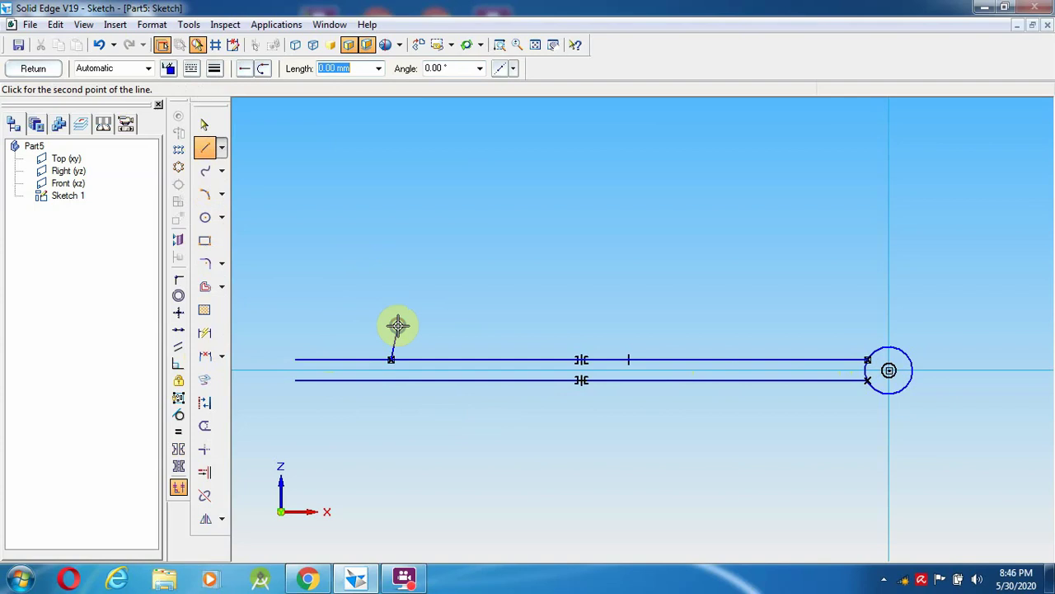
double_click(397, 325)
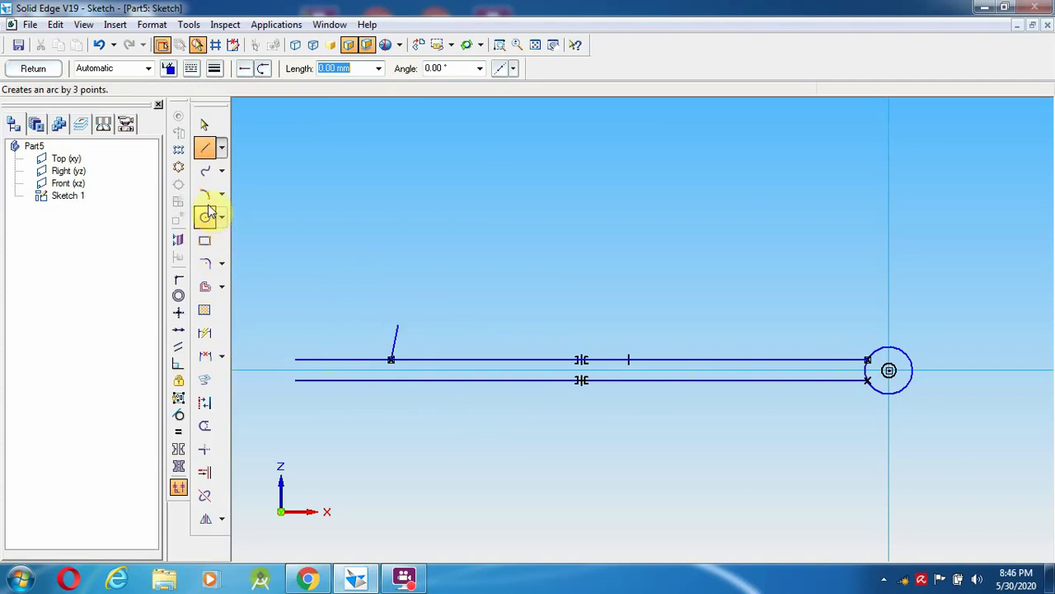
Trim the upper line's excess beyond the 25 mm endpoint and remove the short slanted marker segment.
click(204, 426)
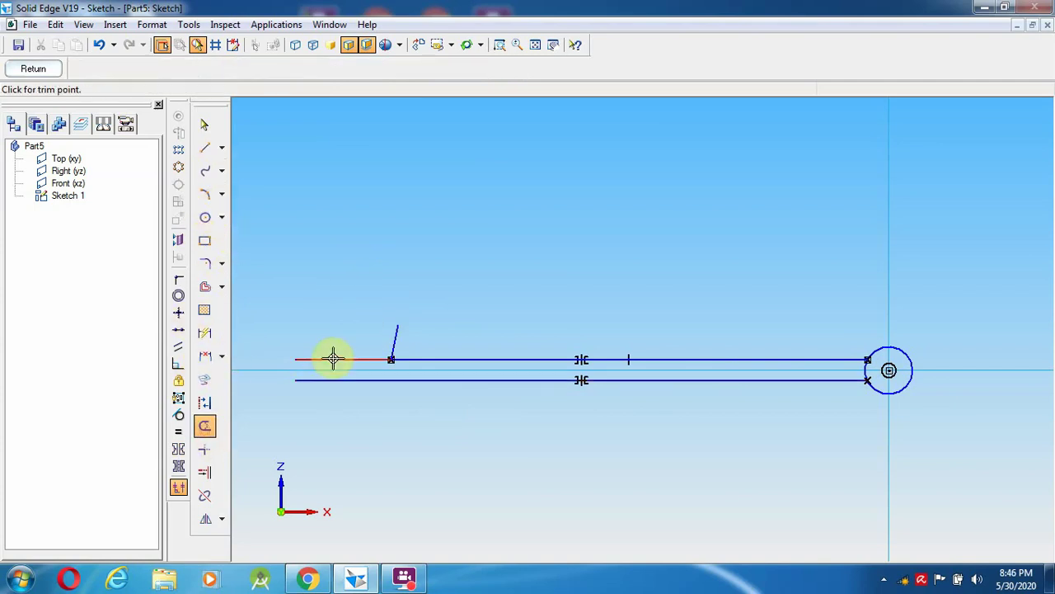
mouse_move(334, 358)
mouse_down()
mouse_move(307, 329)
mouse_move(372, 334)
mouse_up()
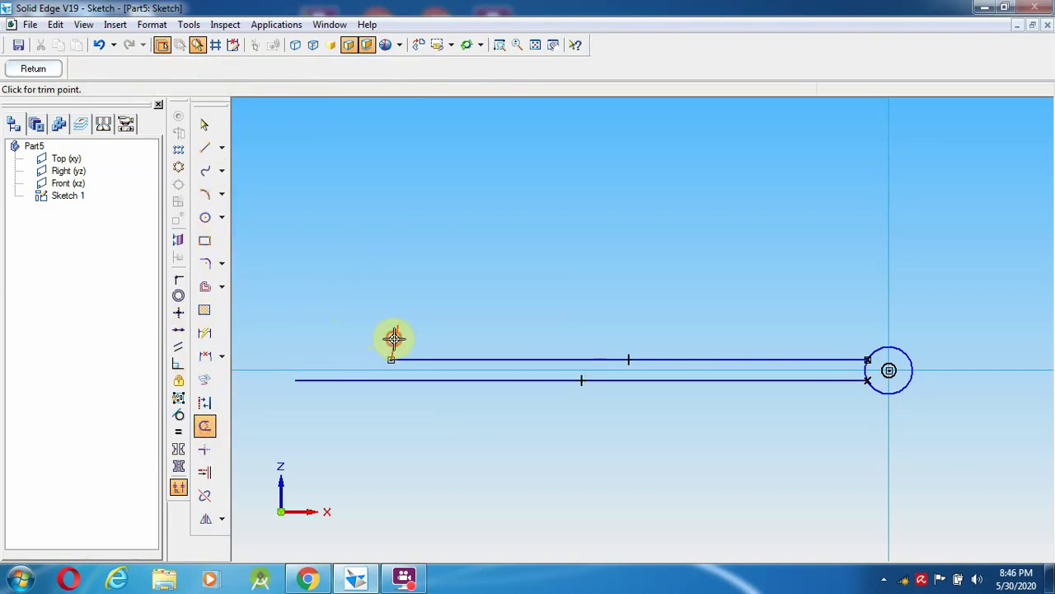
click(394, 338)
click(205, 123)
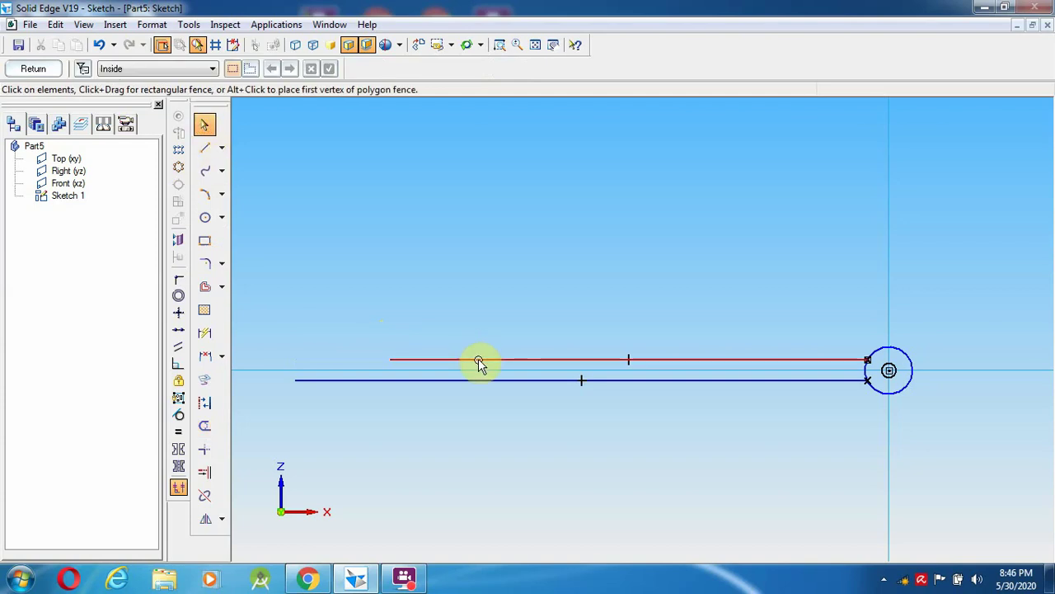
click(478, 360)
click(525, 314)
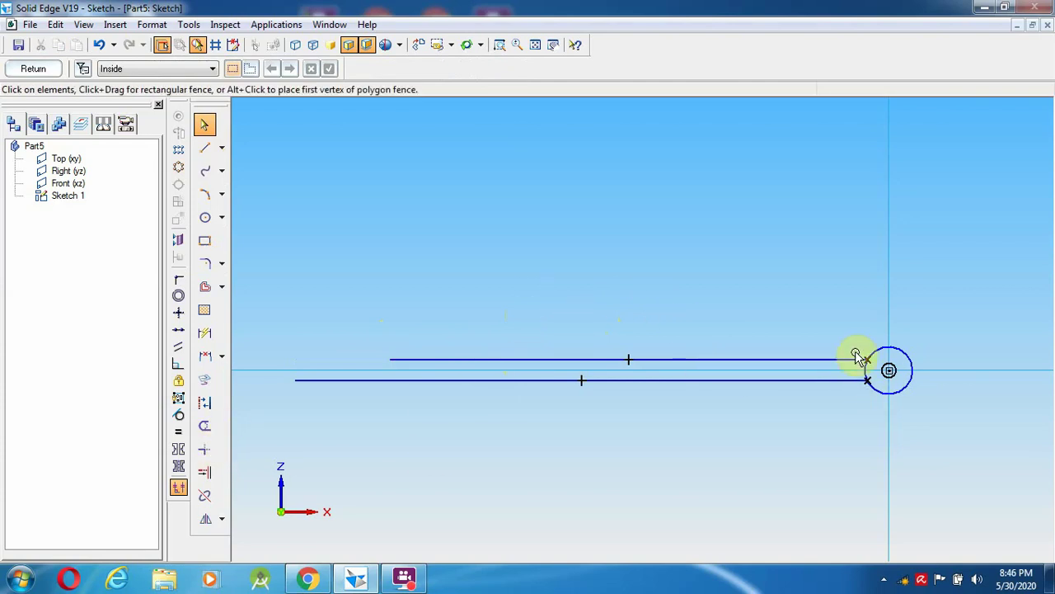
Trim away the part of the circle between the two horizontal lines to open the pin's loop.
click(204, 425)
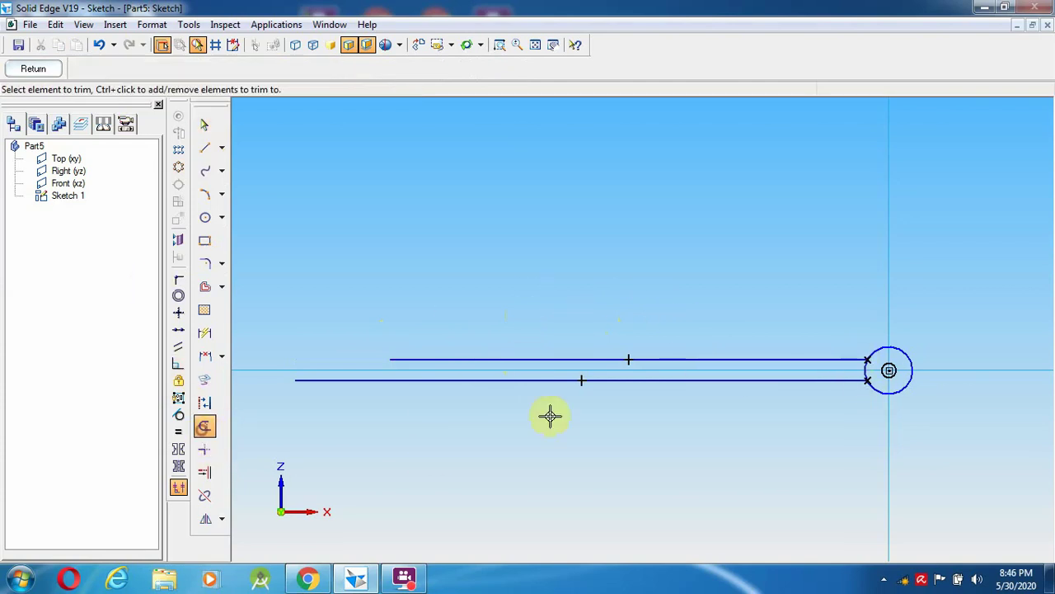
click(862, 380)
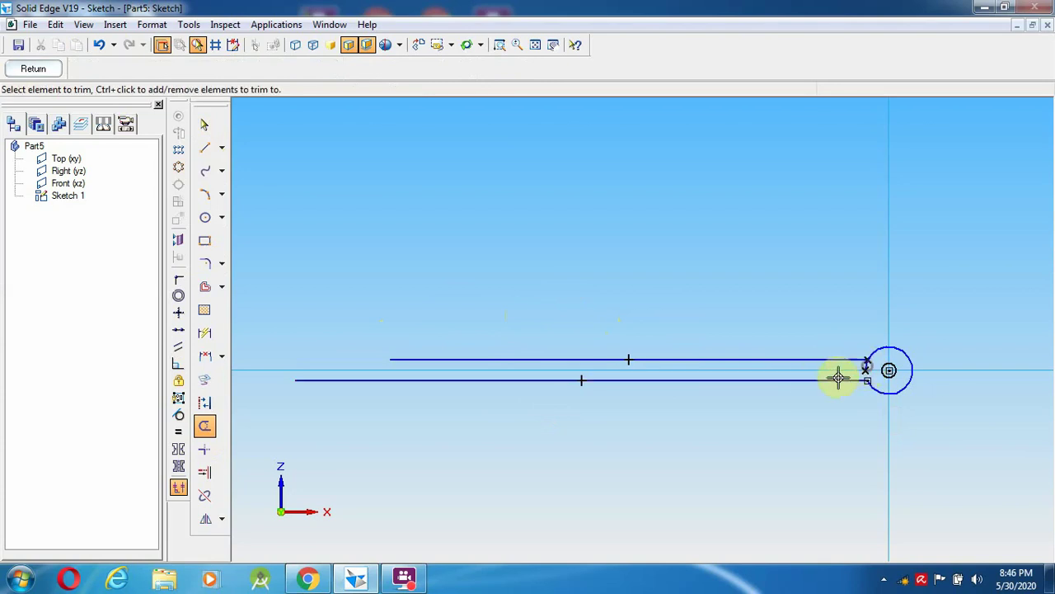
drag(858, 367, 879, 367)
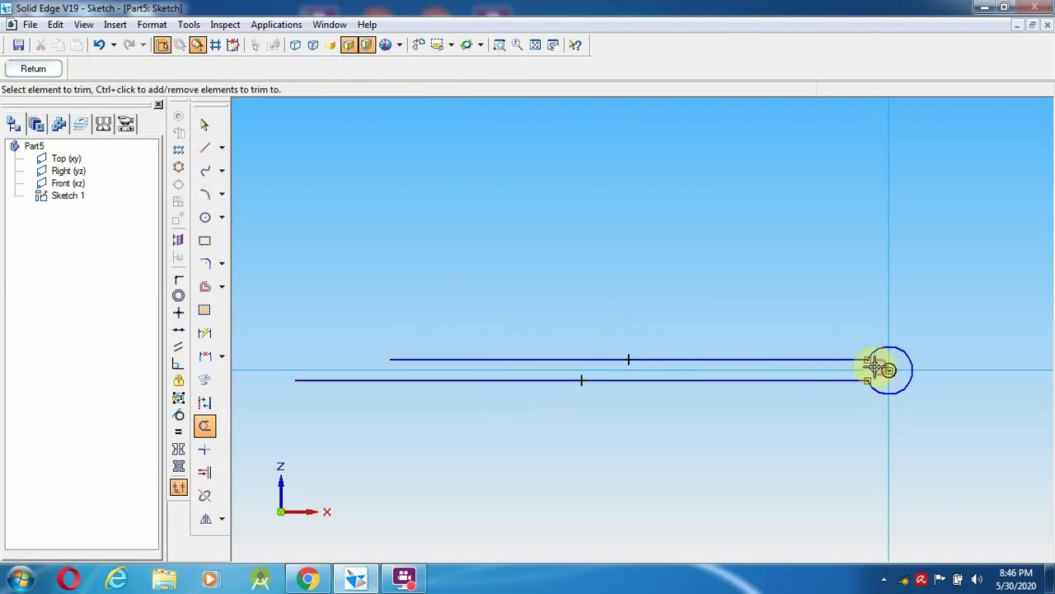
click(208, 129)
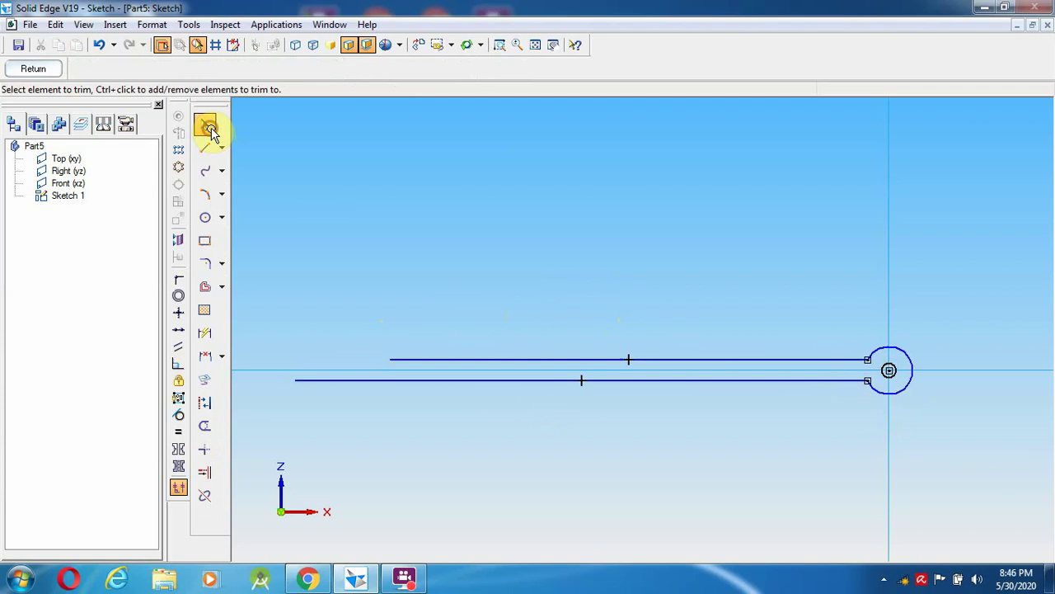
click(906, 354)
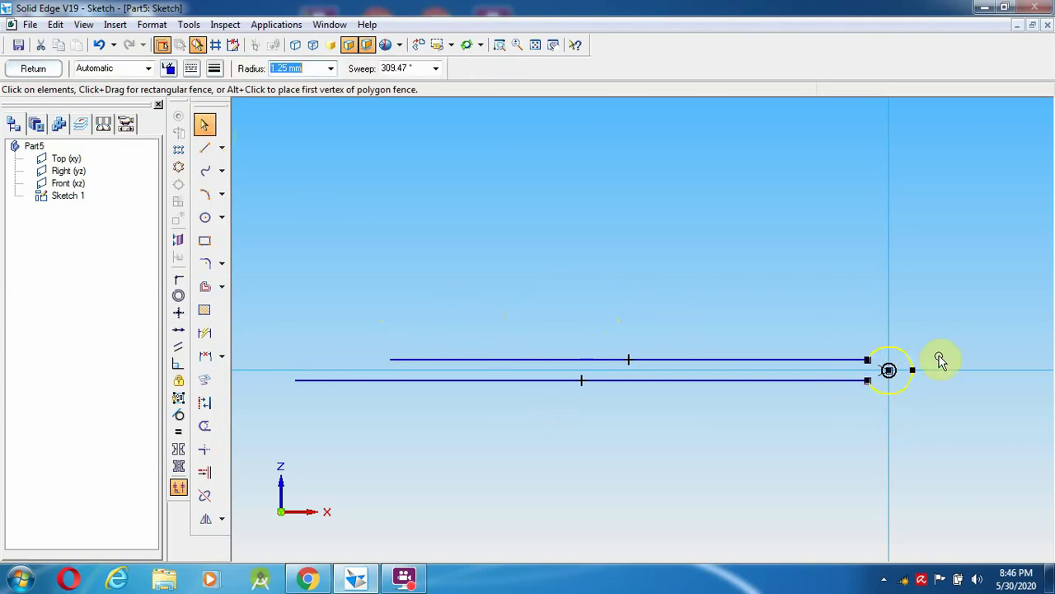
key(Delete)
key(ctrl+z)
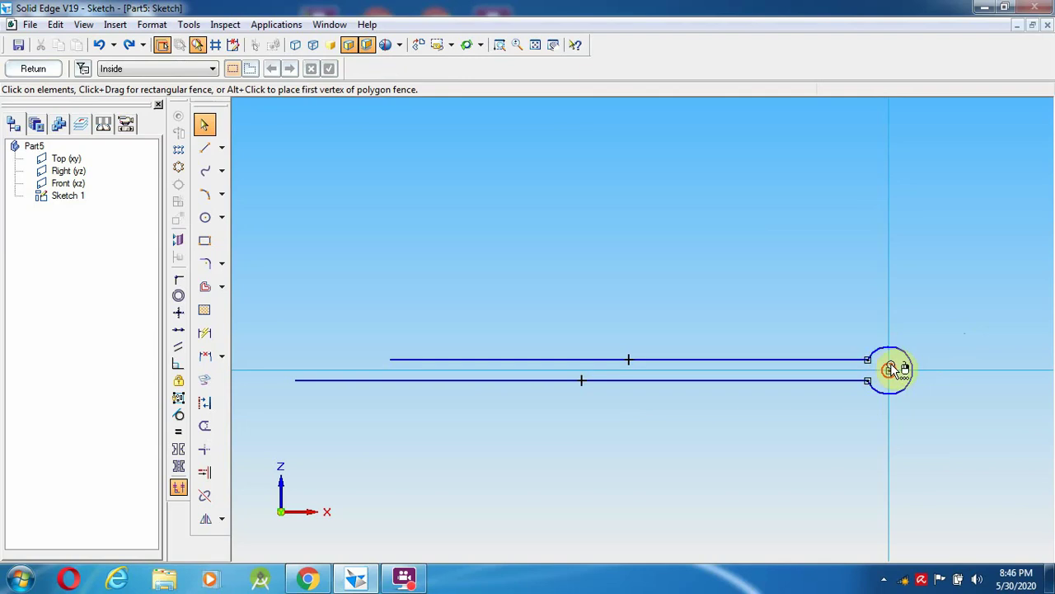
click(891, 369)
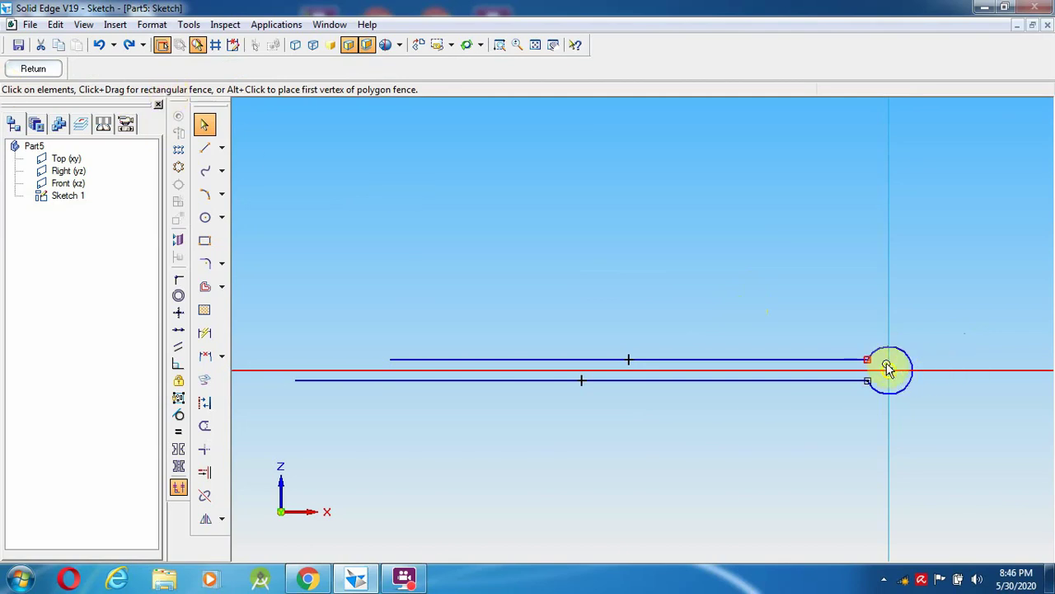
click(950, 384)
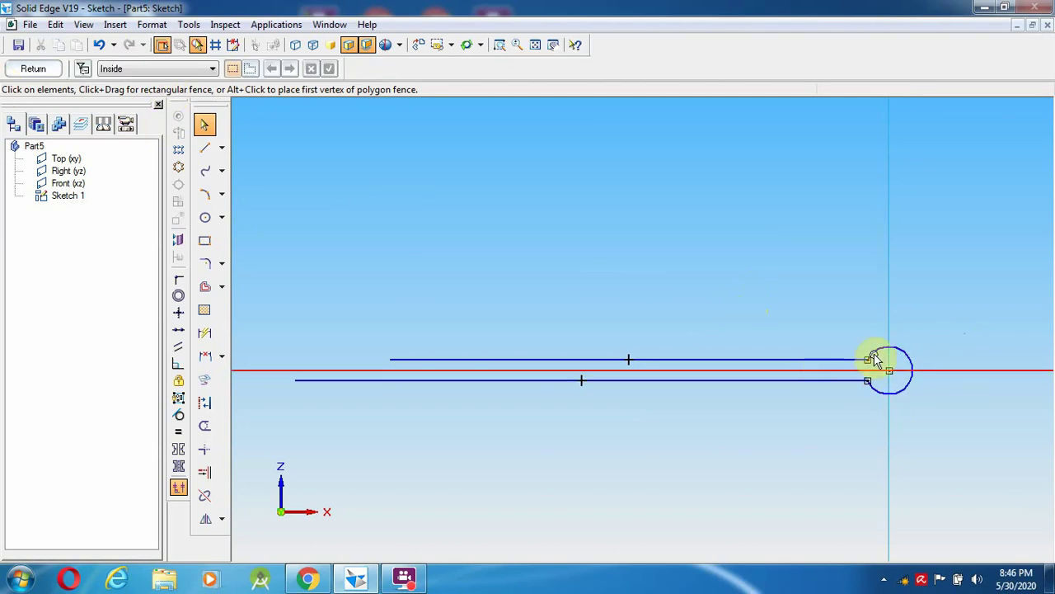
click(896, 347)
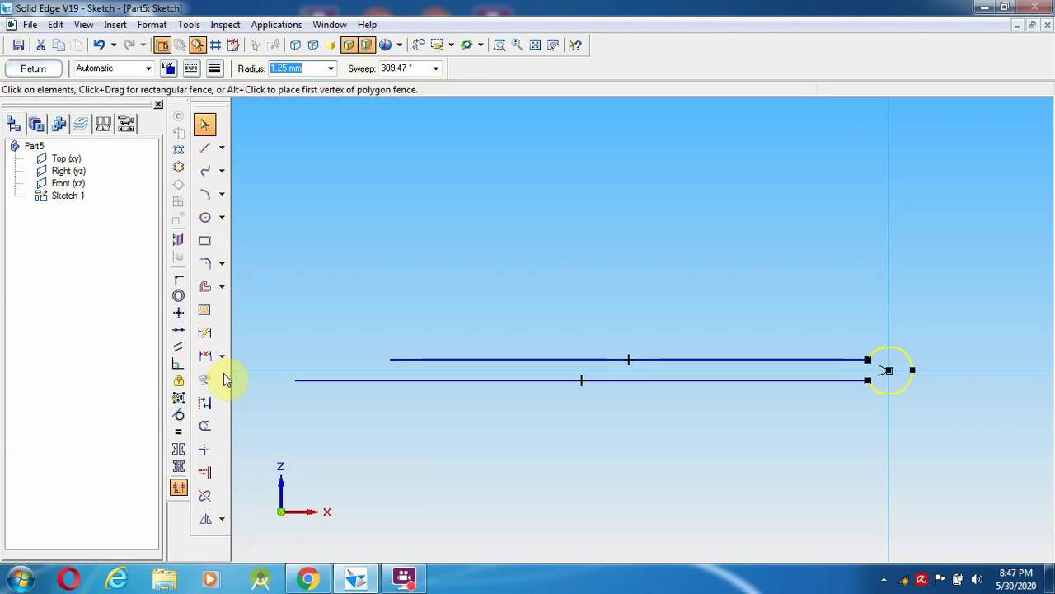
Finish the sketch and create a reference plane normal to the longer line at its free end.
click(43, 71)
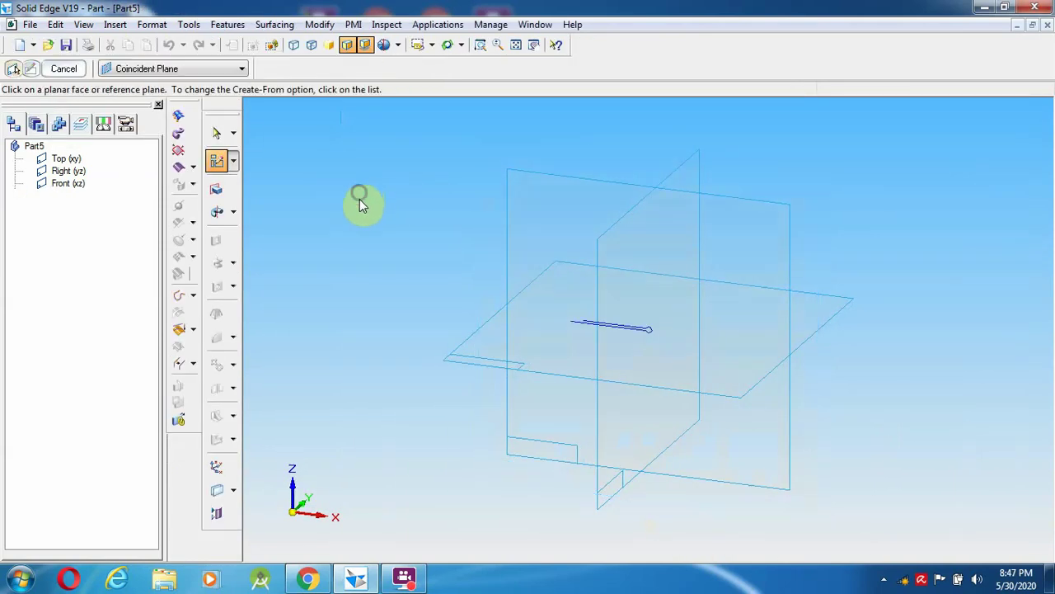
click(234, 491)
click(309, 449)
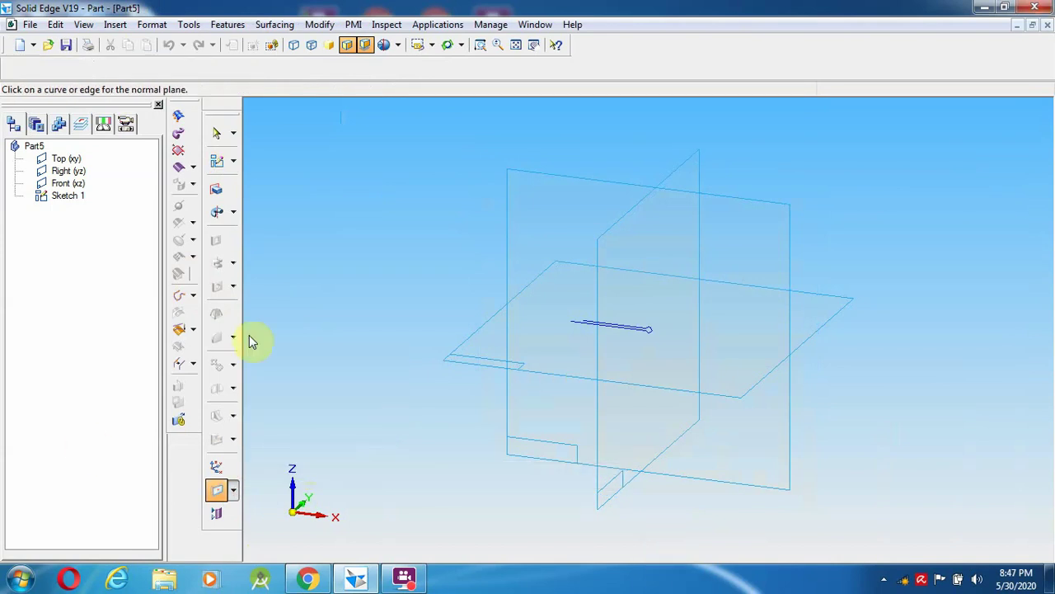
click(576, 328)
click(572, 323)
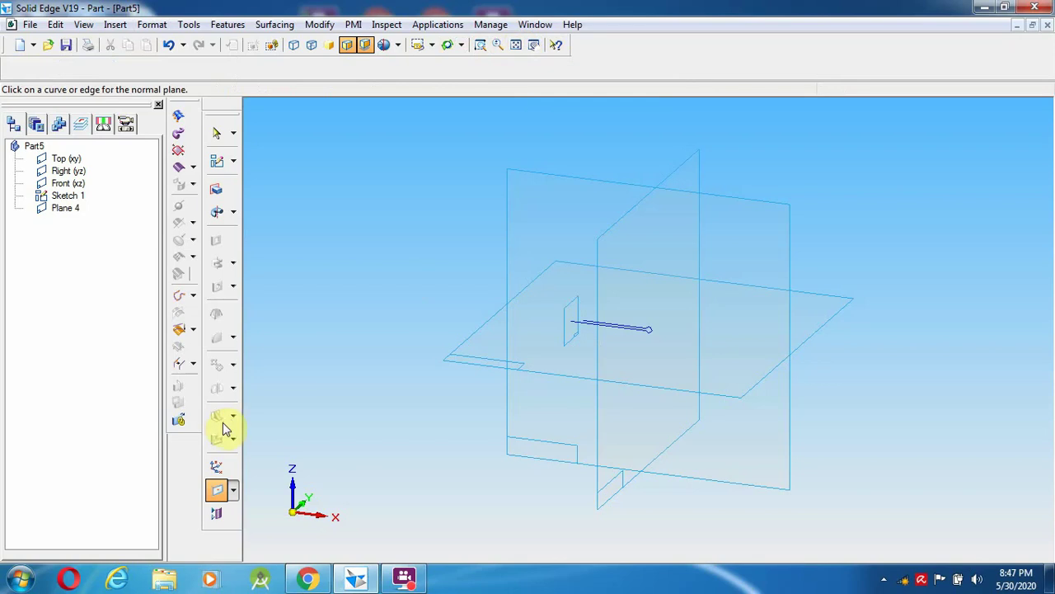
click(214, 129)
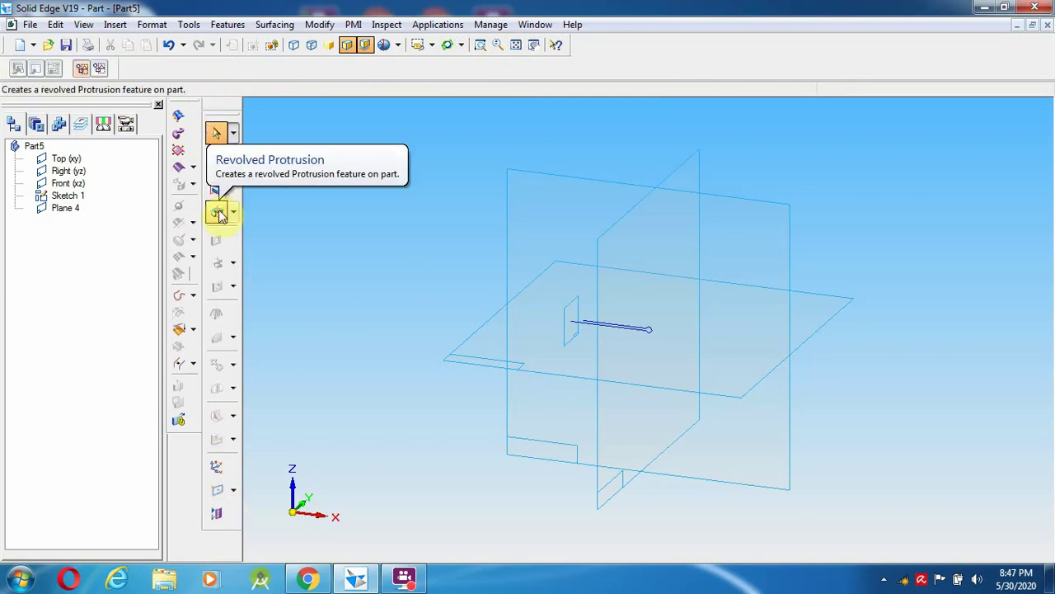
click(234, 215)
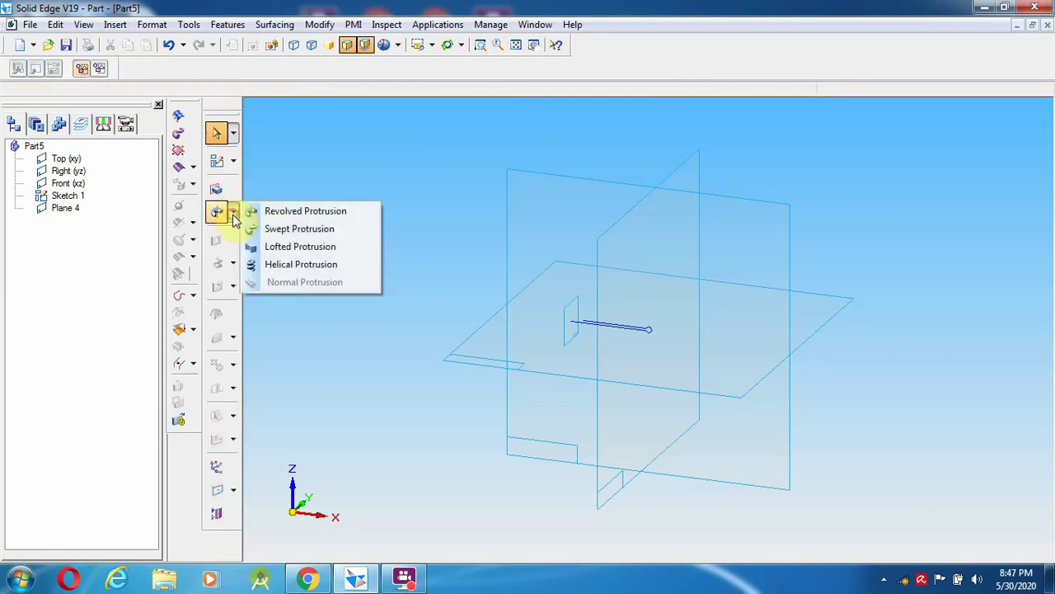
click(274, 230)
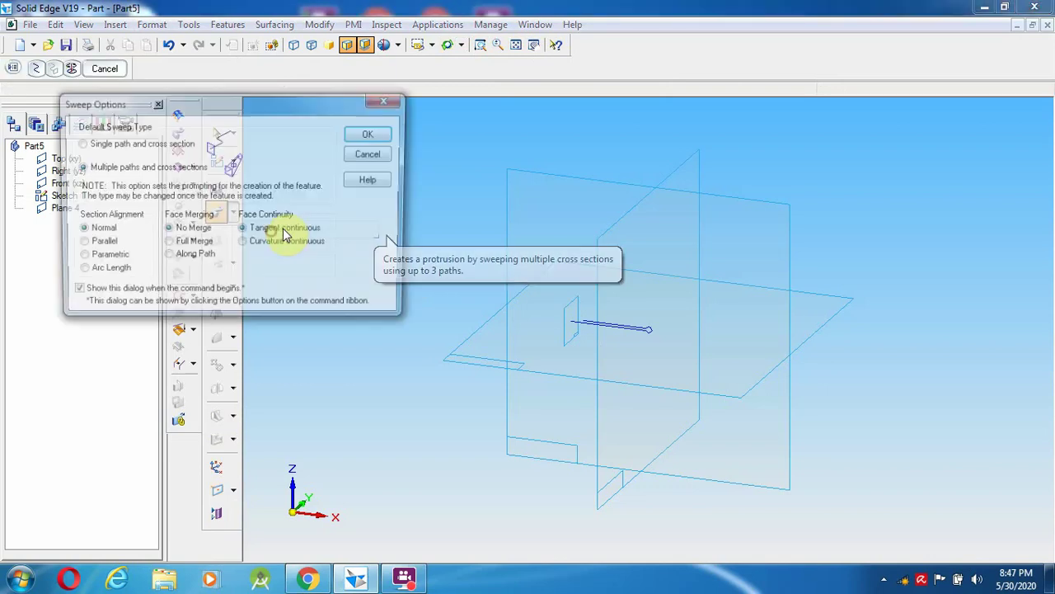
click(120, 147)
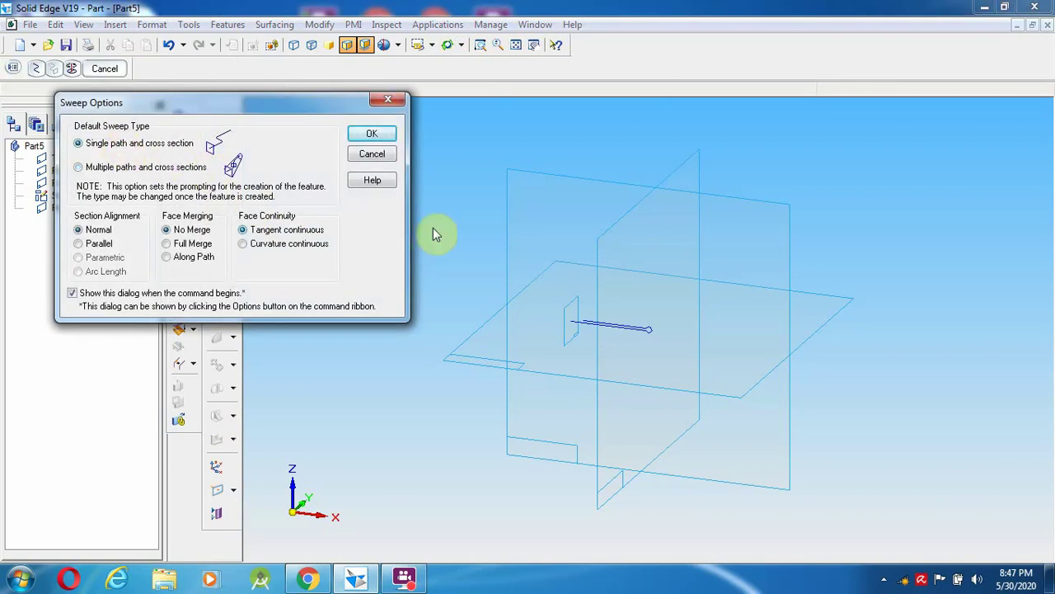
click(388, 98)
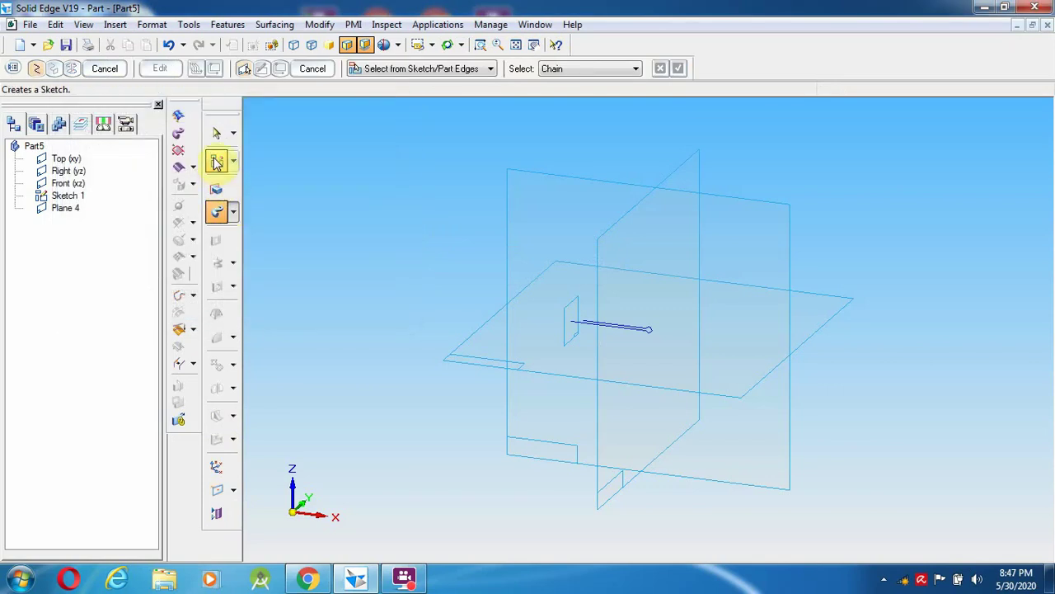
Sketch a 1 mm diameter circle on the new normal plane, centred on the lower end of the edge-on pin outline, and leave the sketch.
click(216, 161)
click(568, 317)
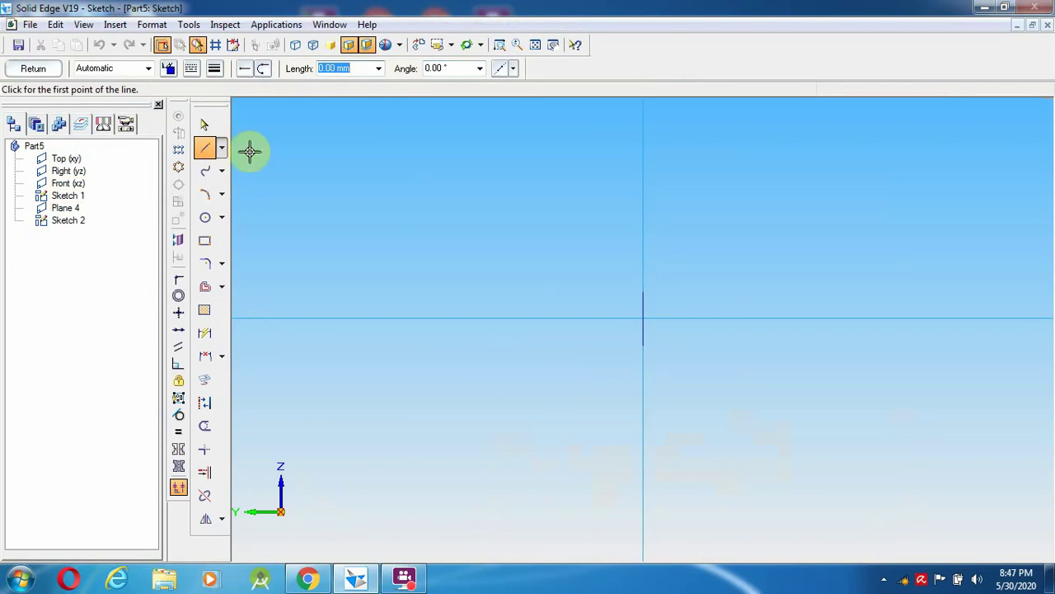
click(205, 218)
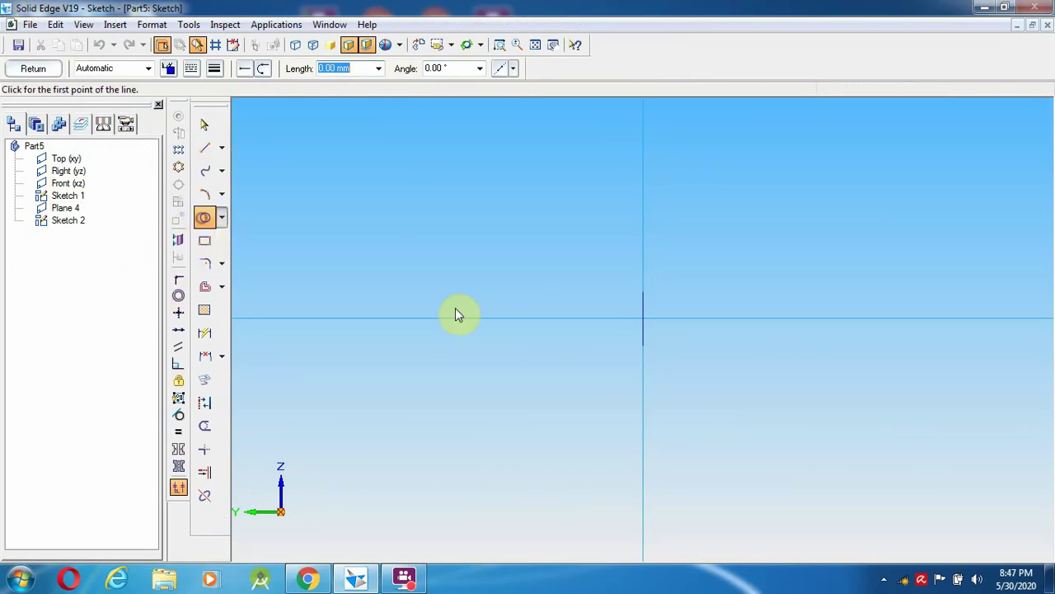
click(643, 346)
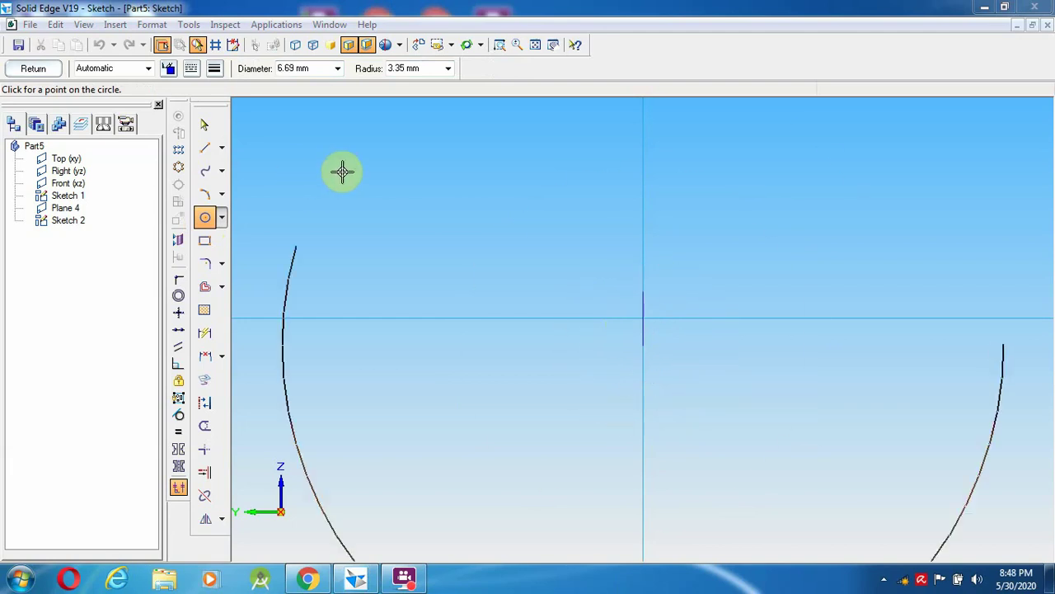
click(311, 69)
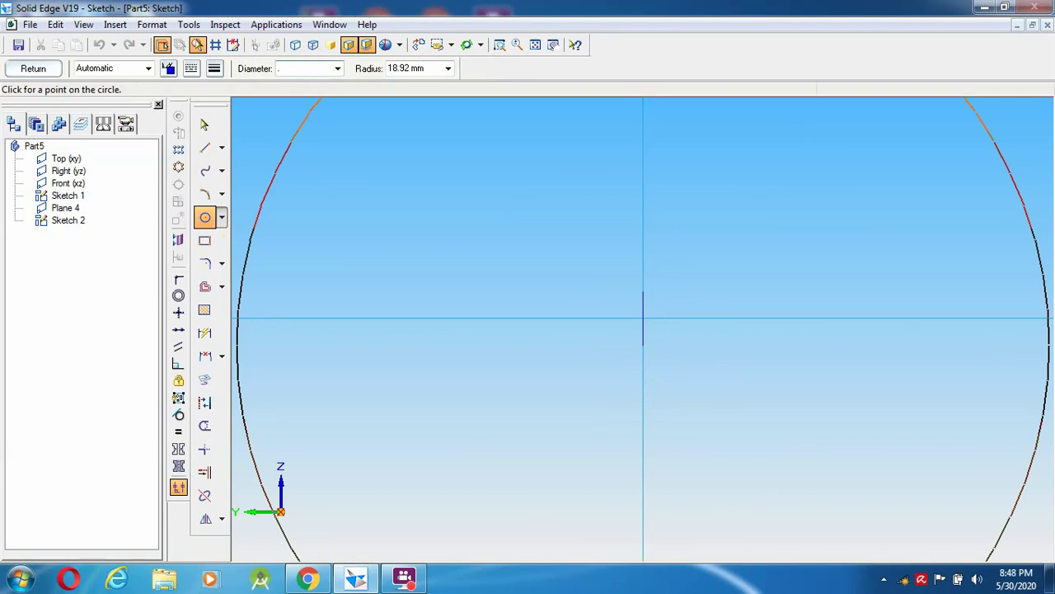
click(313, 69)
key(Return)
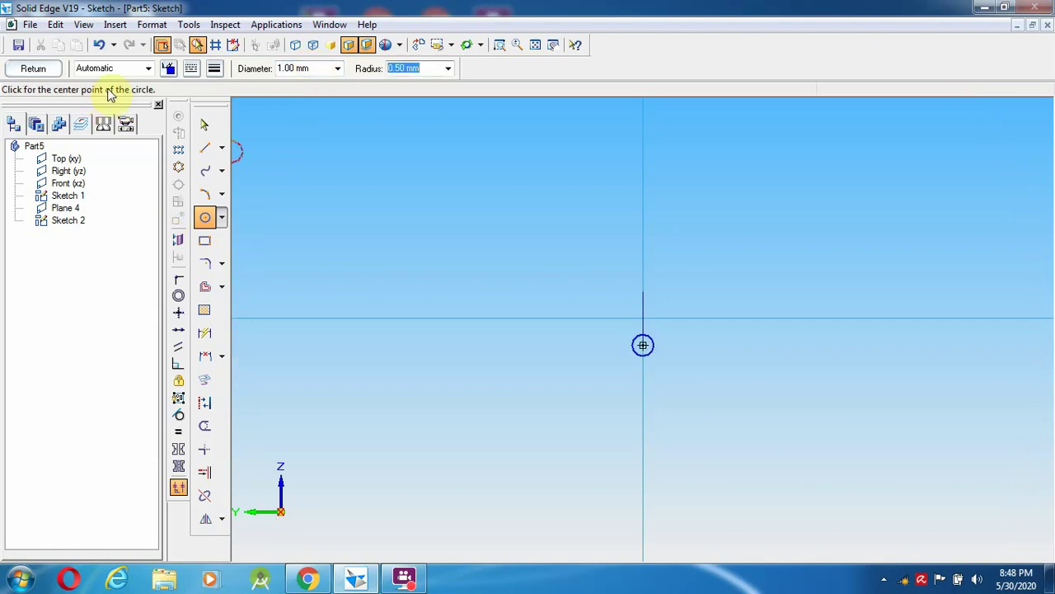
click(46, 70)
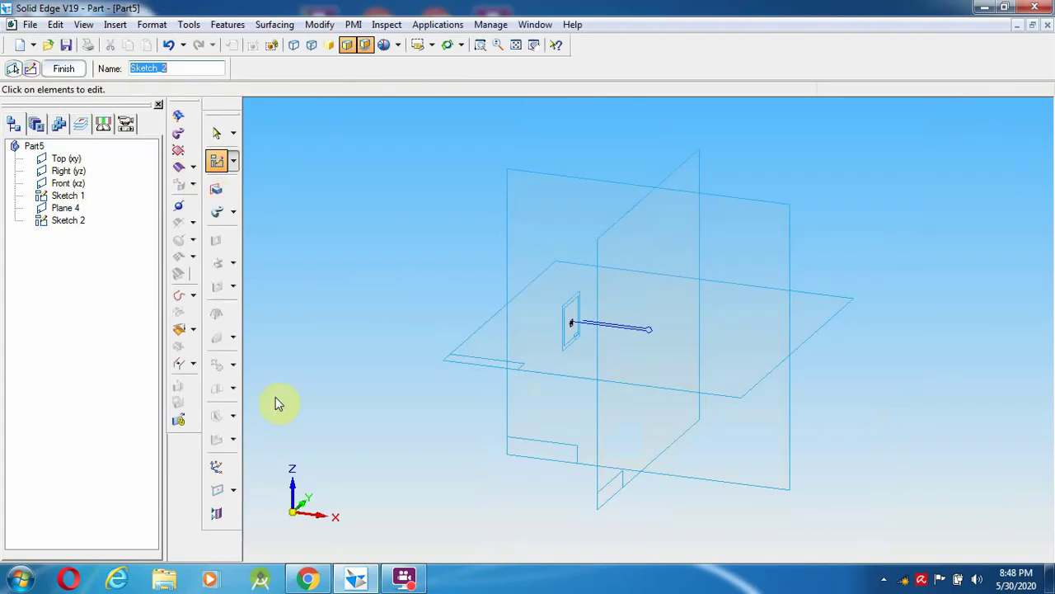
Sweep the 1 mm circle along the split pin outline, using a single path and cross section, and finish the feature.
click(219, 212)
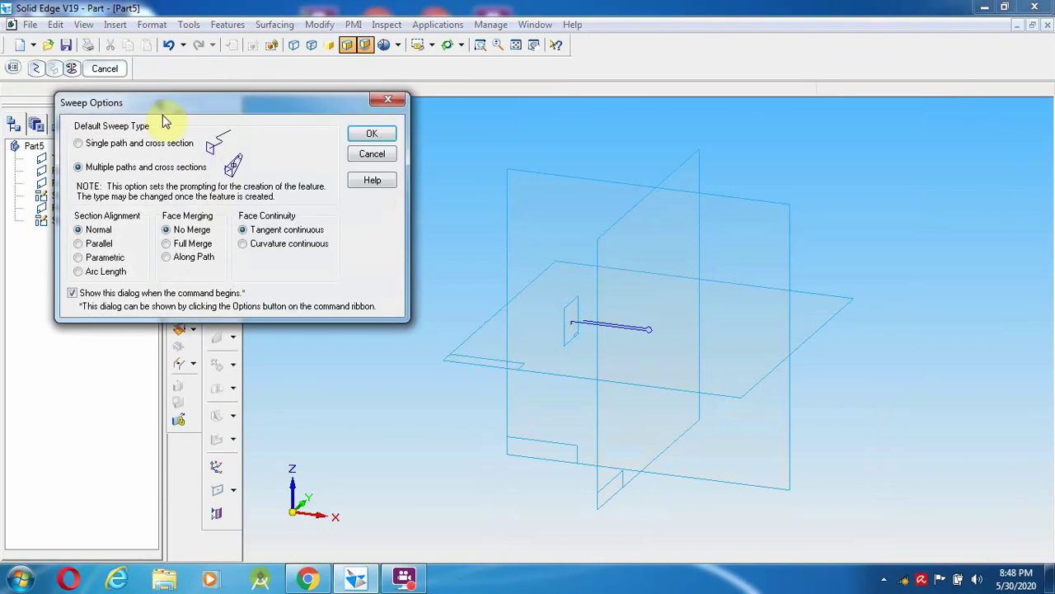
click(150, 145)
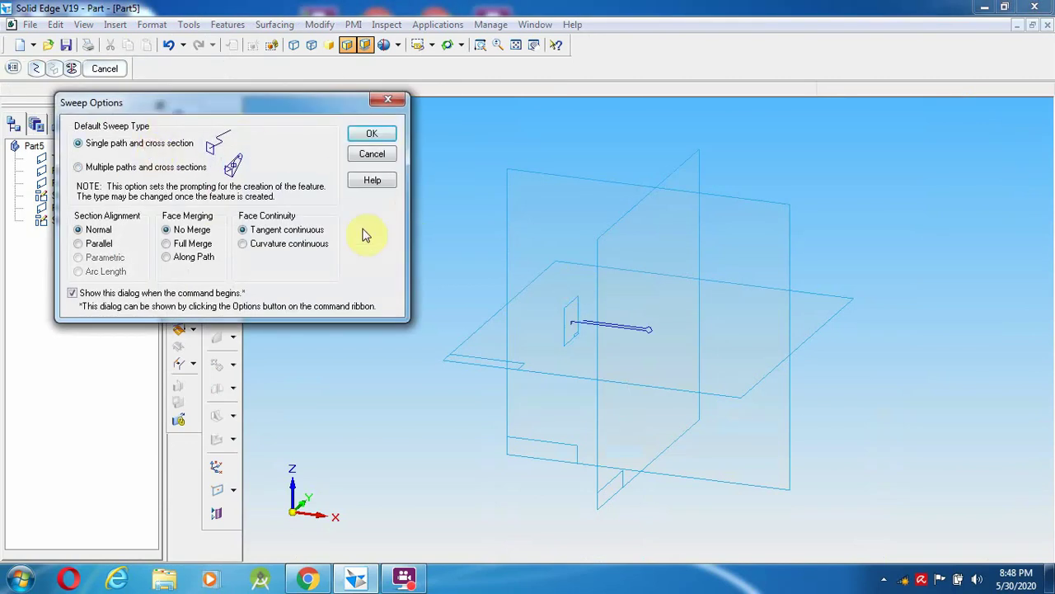
click(371, 137)
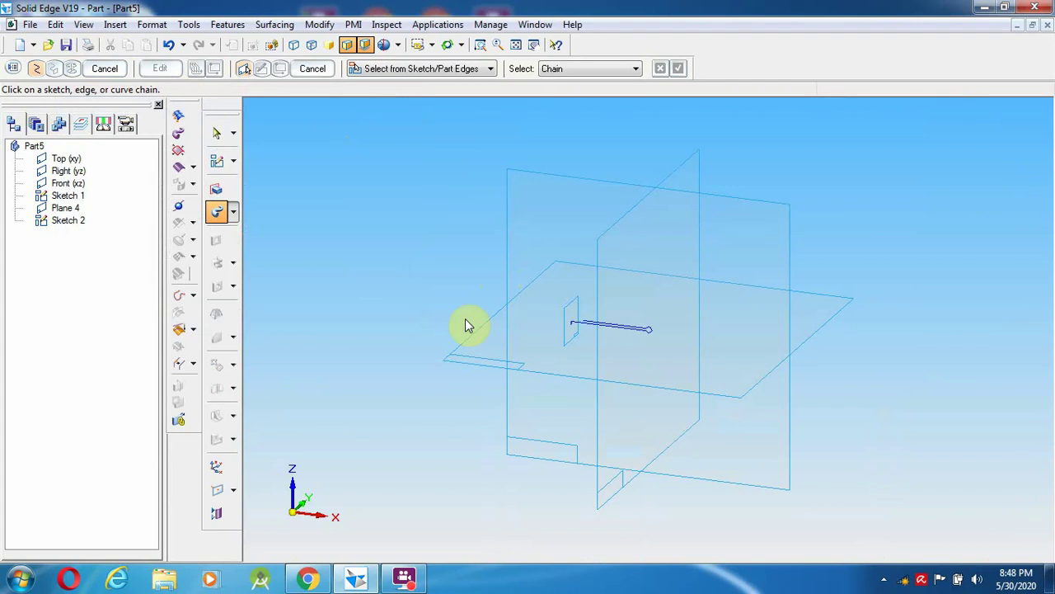
click(614, 330)
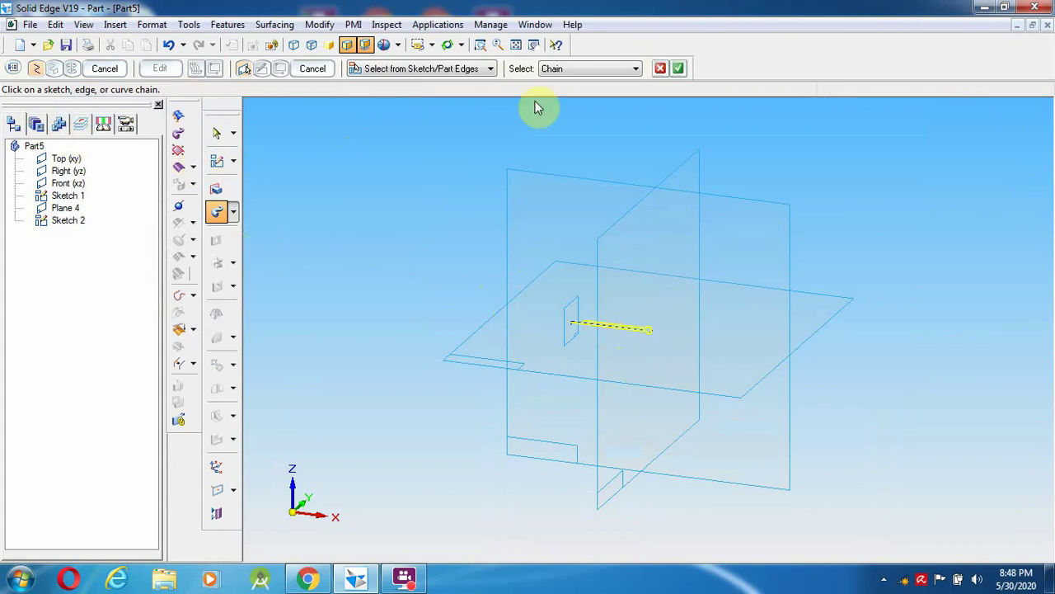
click(678, 69)
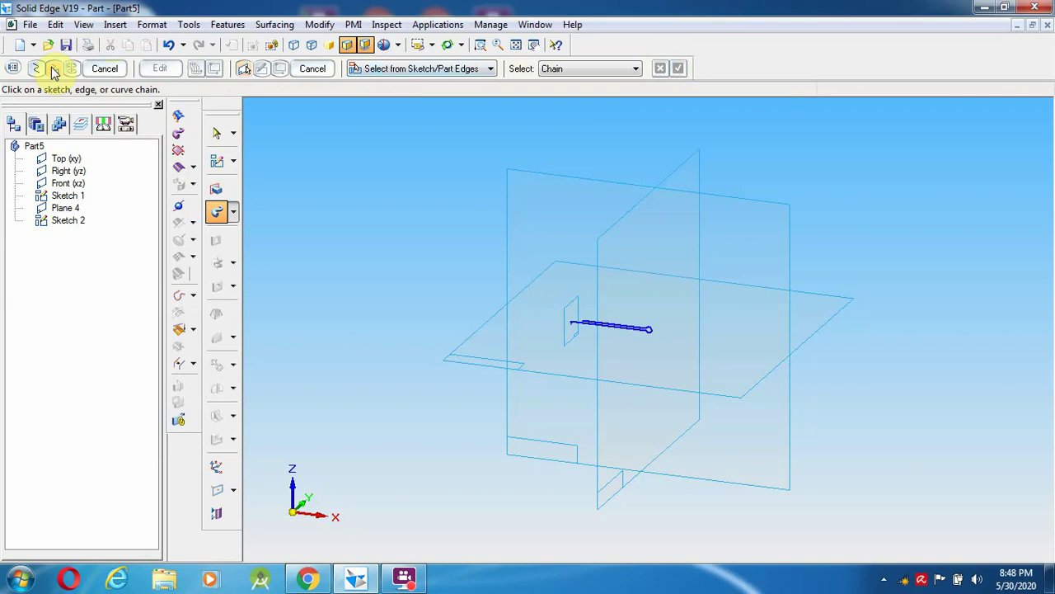
click(574, 328)
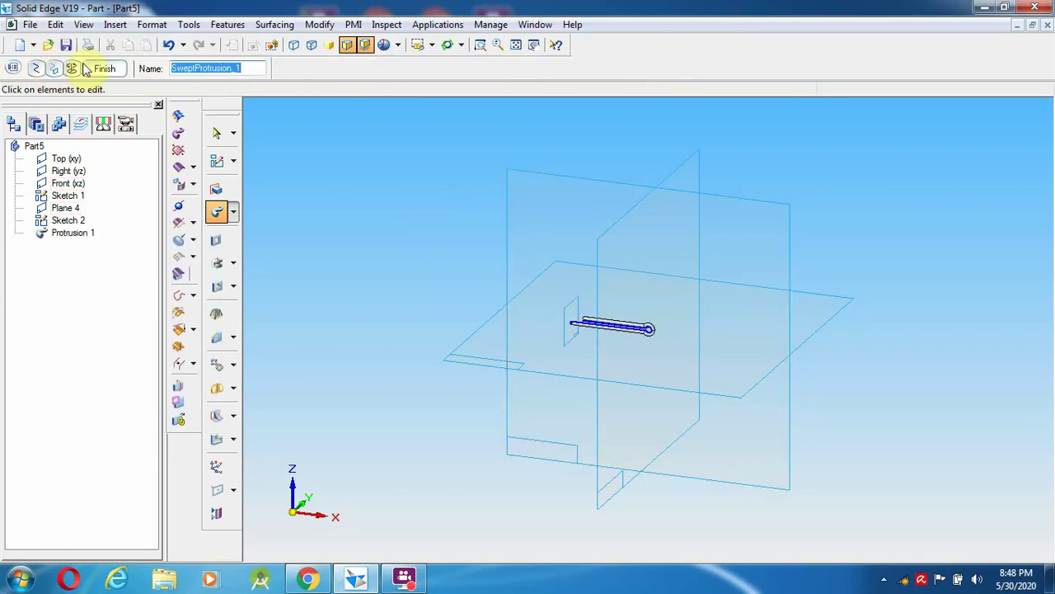
click(123, 72)
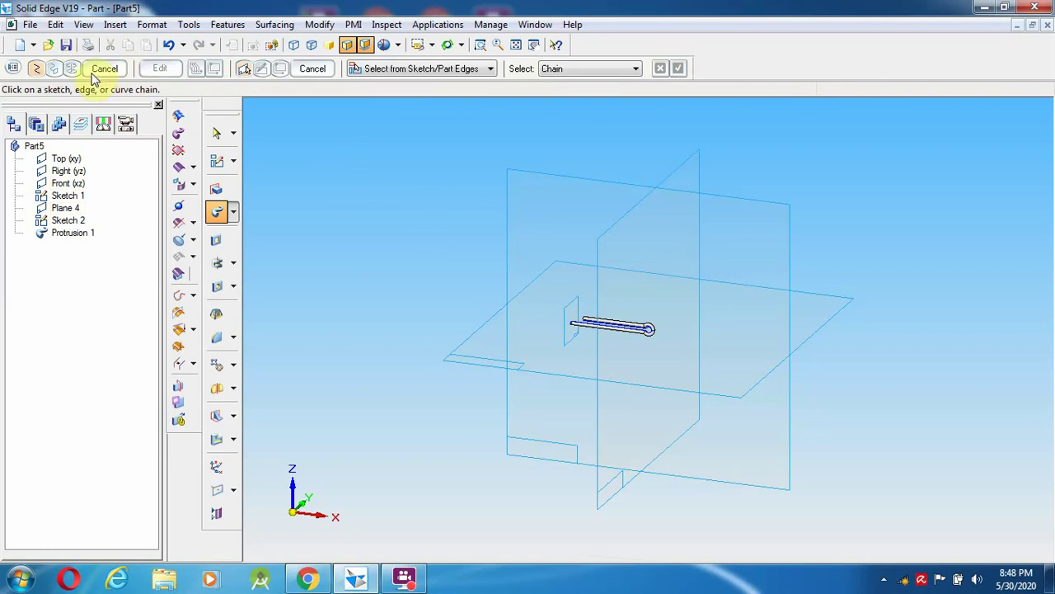
click(104, 71)
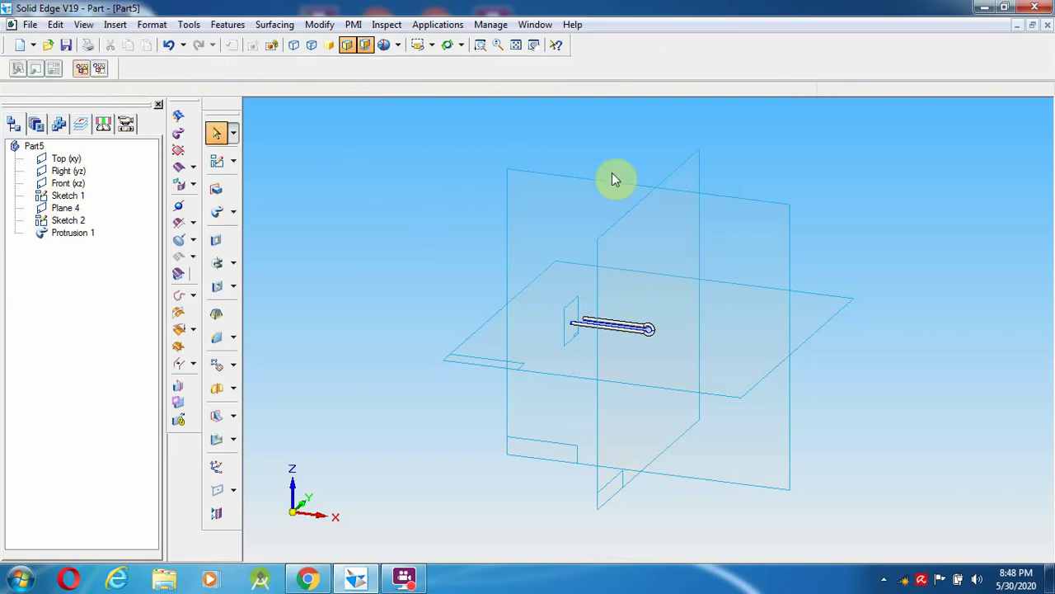
click(480, 46)
drag(519, 299, 693, 372)
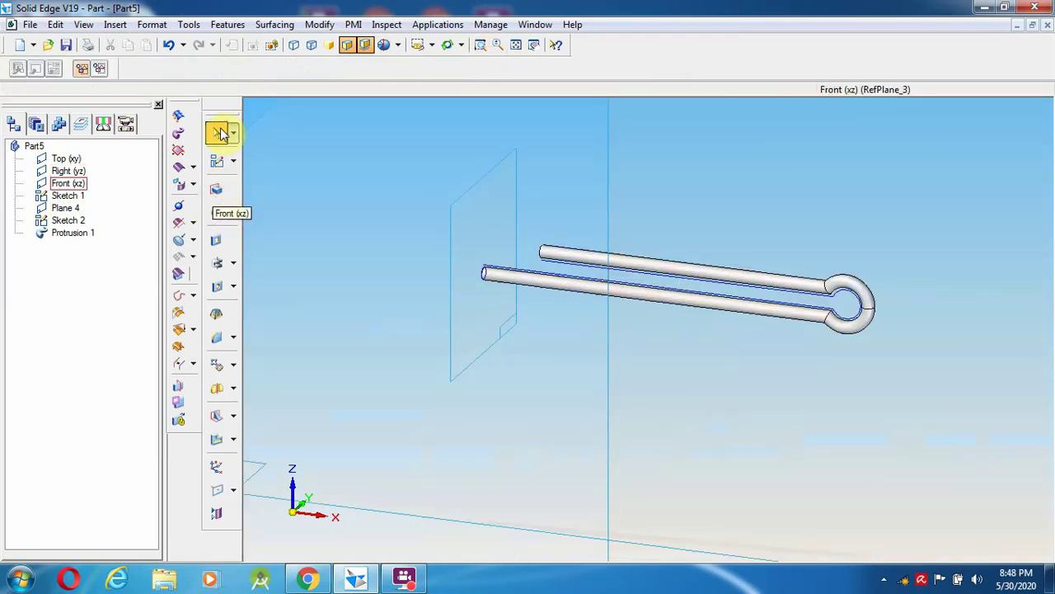
Edit the profile of the sweep's cross-section sketch, set the circle's diameter to 1.5 mm and leave the sketch.
right_click(68, 220)
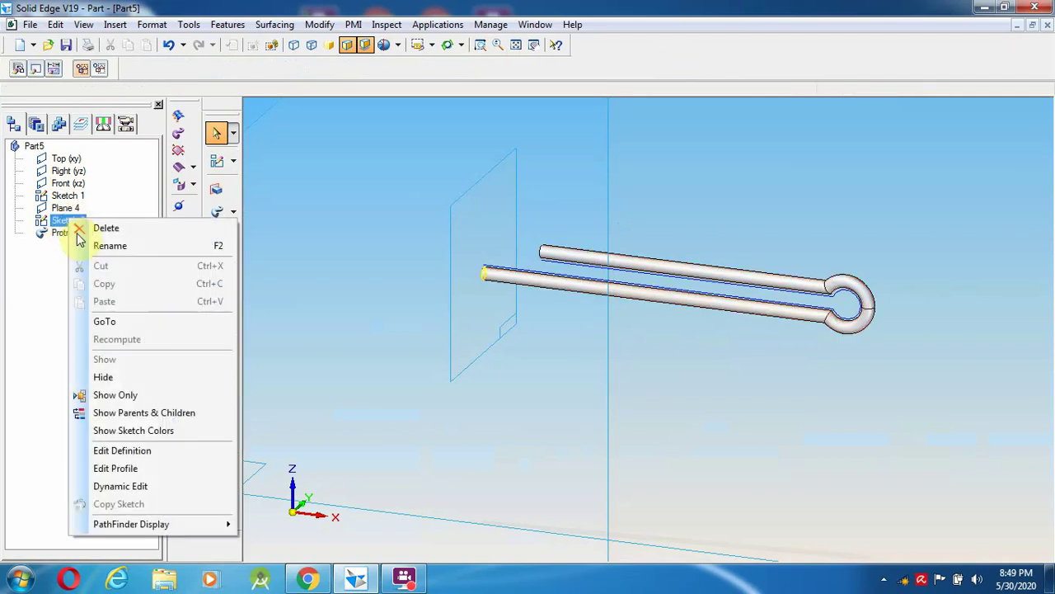
click(116, 467)
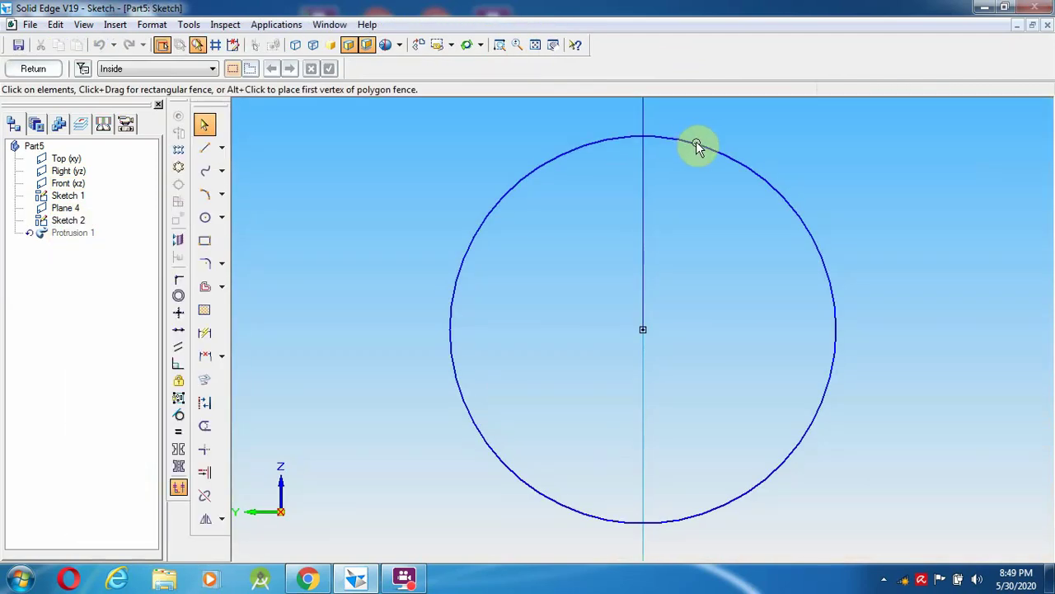
click(697, 146)
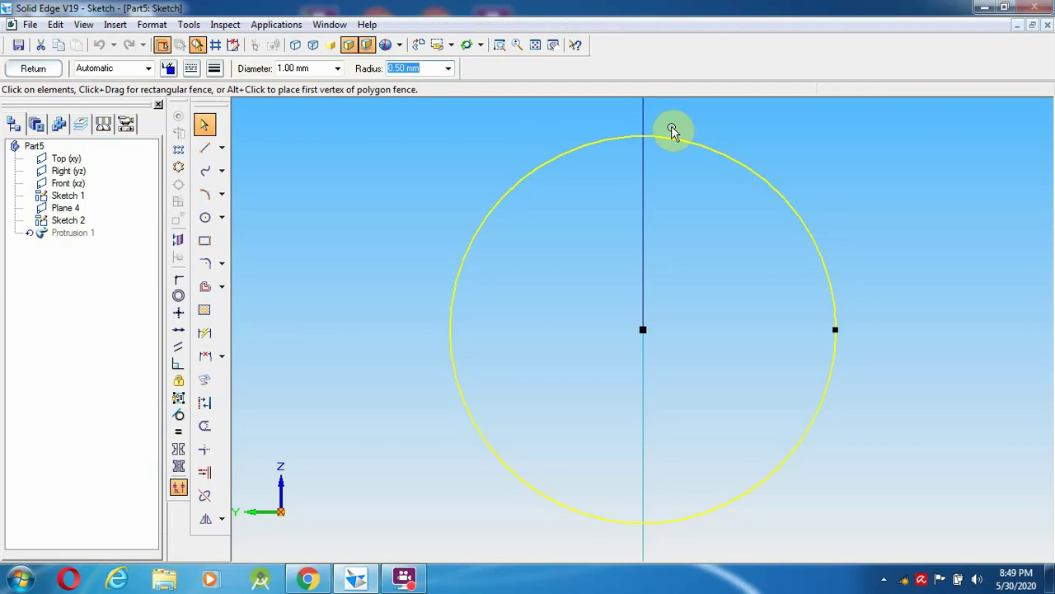
click(294, 68)
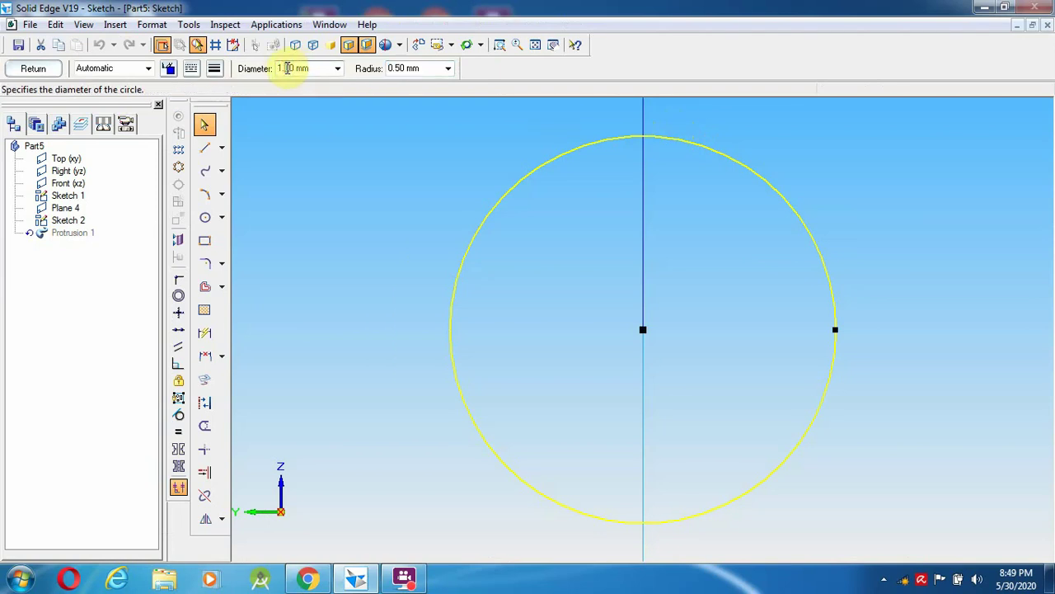
text(1.5)
key(Return)
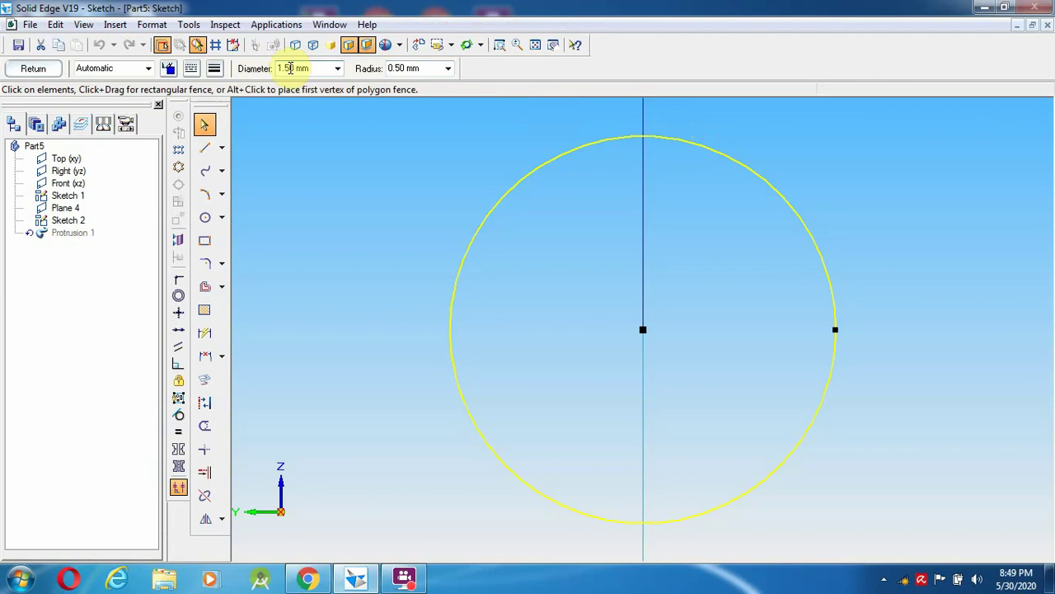
click(278, 162)
click(33, 70)
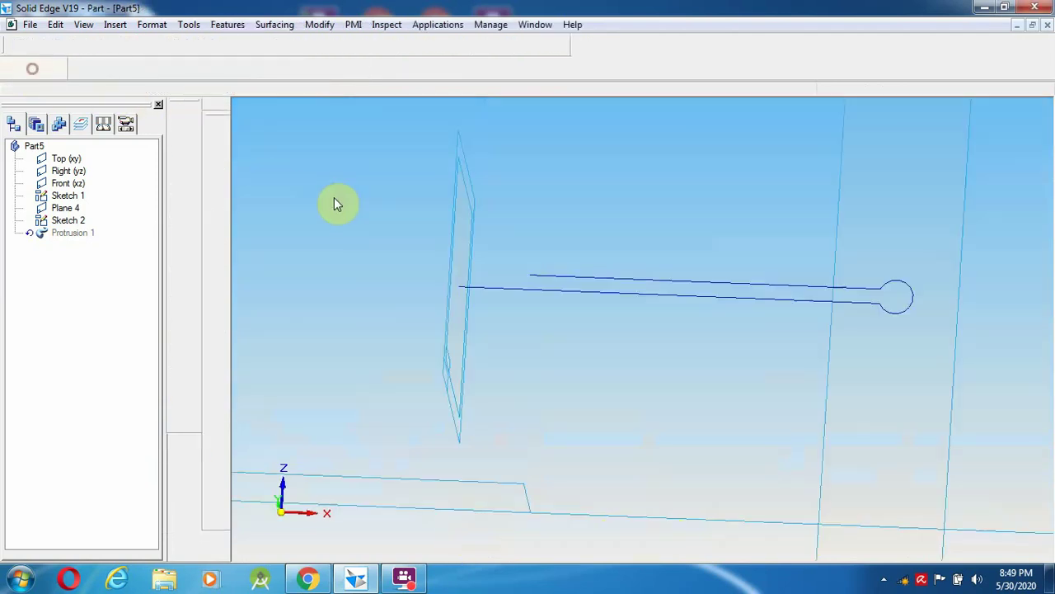
click(520, 276)
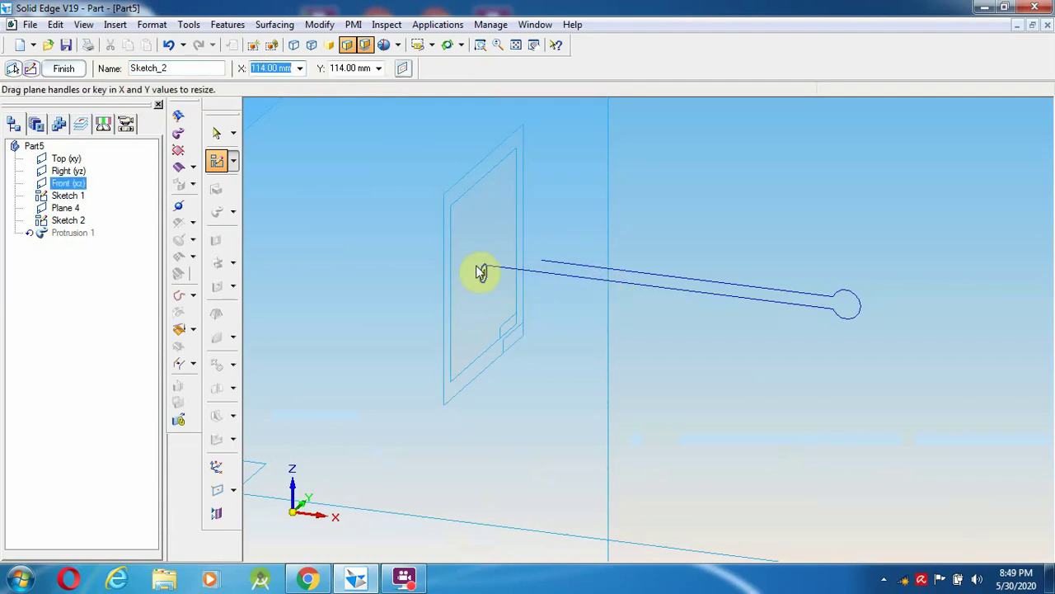
key(Escape)
Delete the swept protrusion and its circle sketch, keeping the pin outline and the normal plane.
click(79, 233)
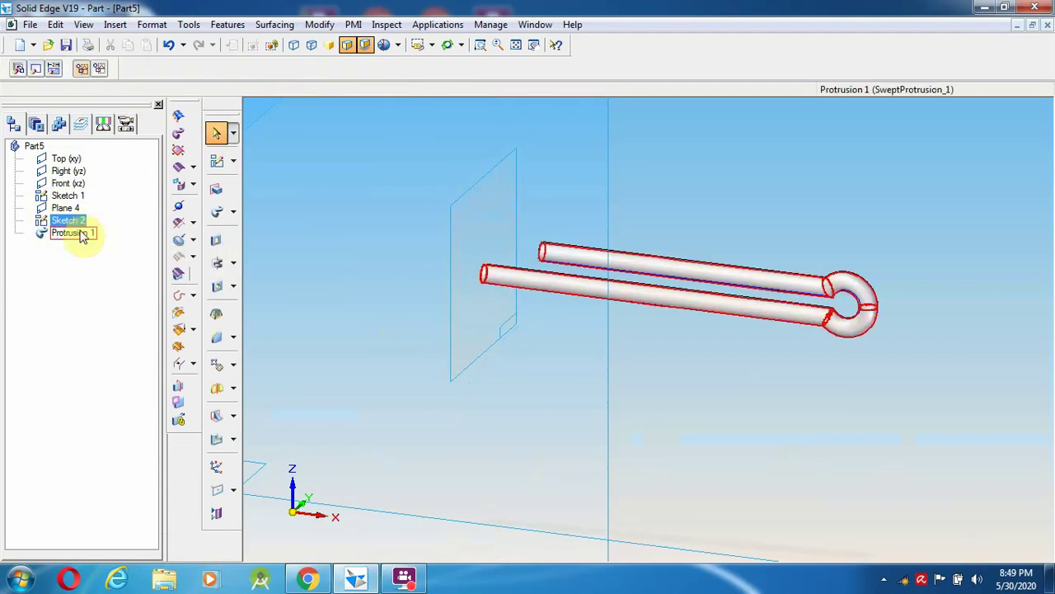
right_click(80, 236)
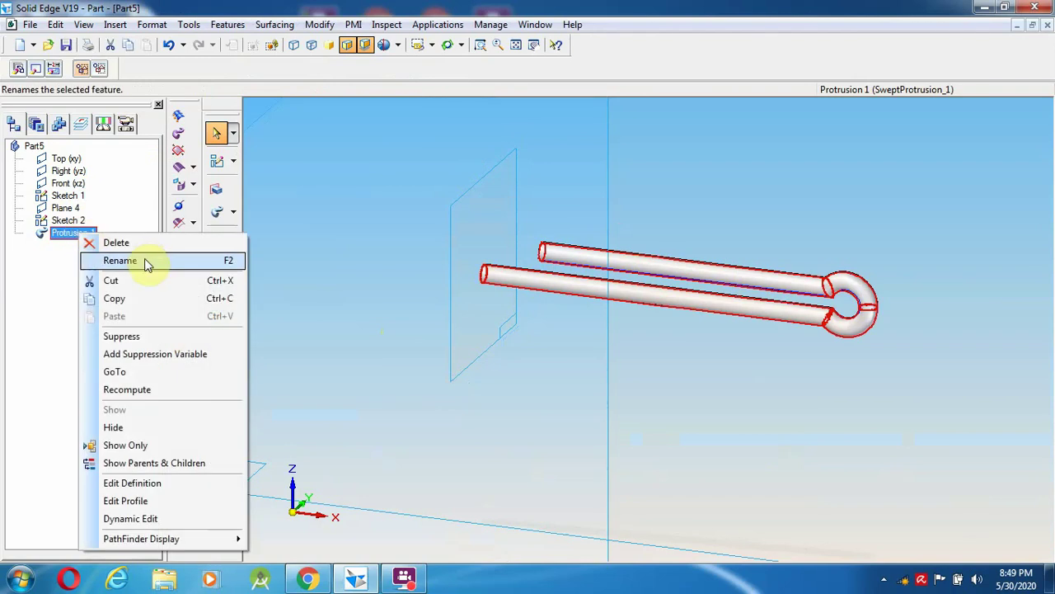
click(146, 239)
right_click(72, 220)
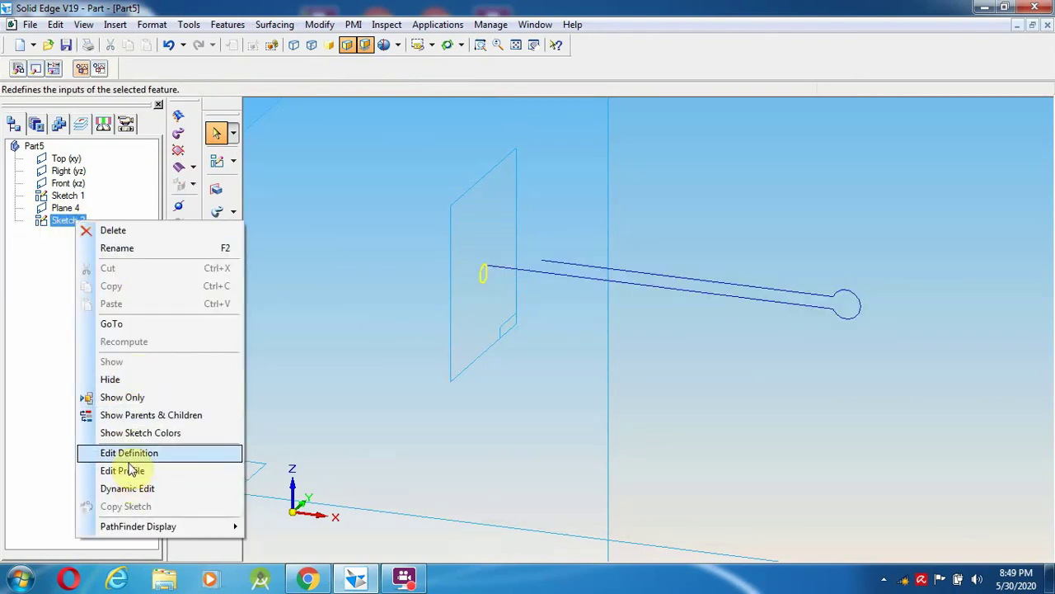
click(136, 239)
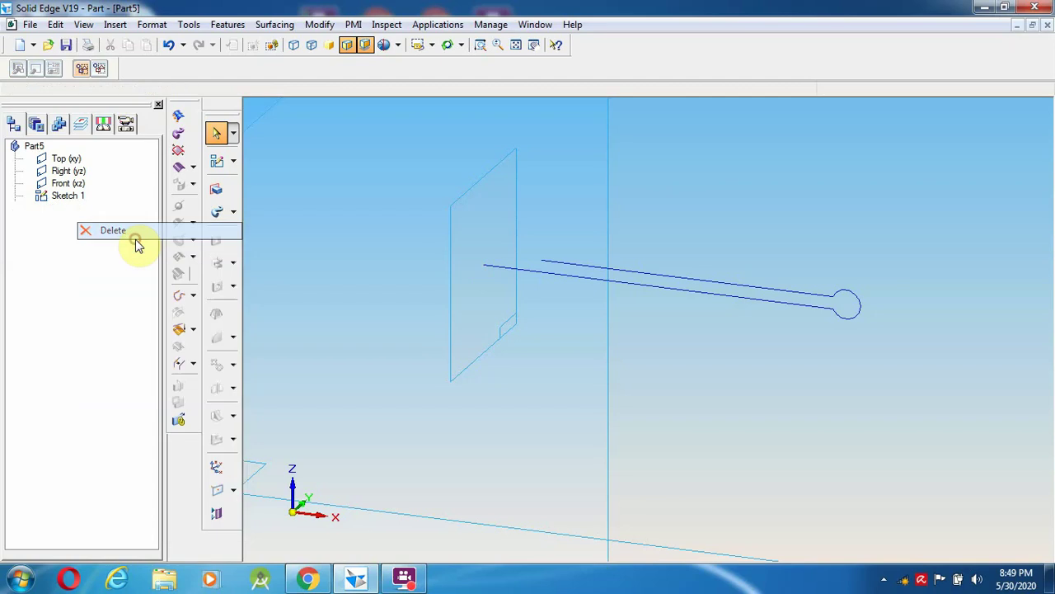
On the plane normal to the longer leg, sketch a circle about 20 mm in diameter and a 1.25 mm one, both centred on the leg's end.
click(217, 161)
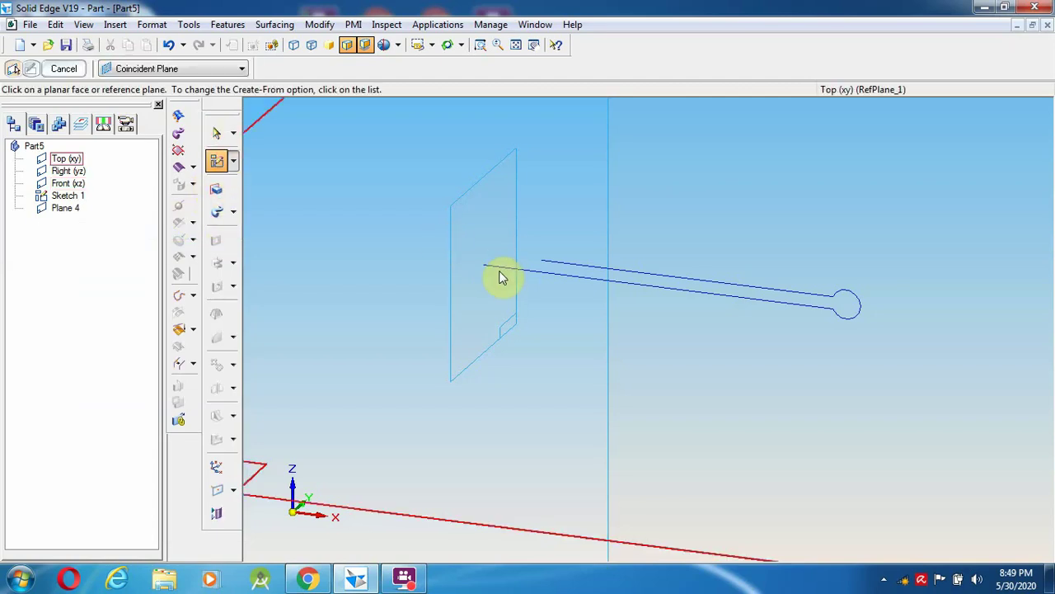
click(443, 239)
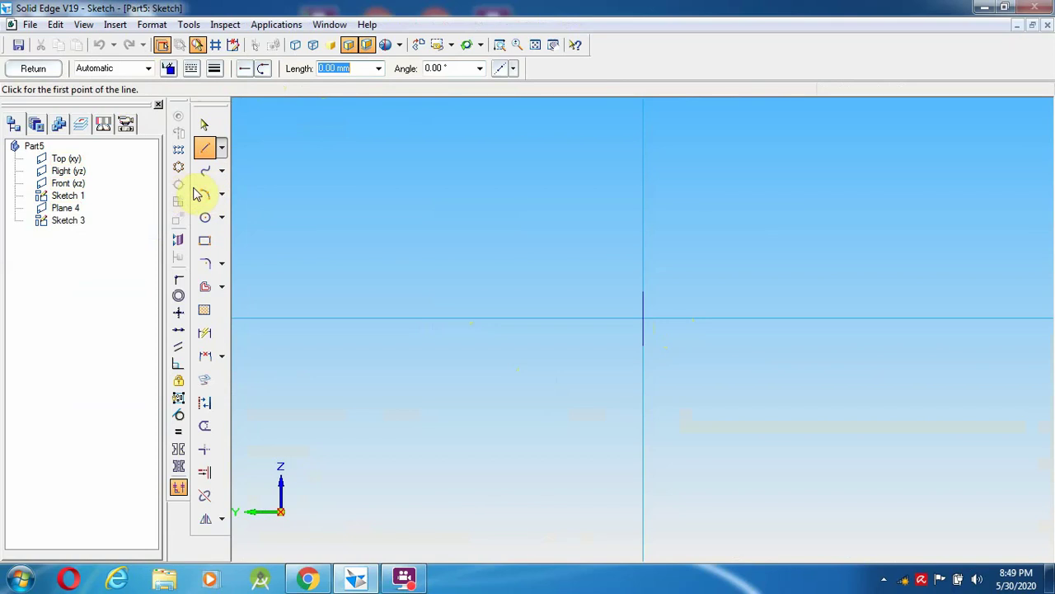
click(205, 217)
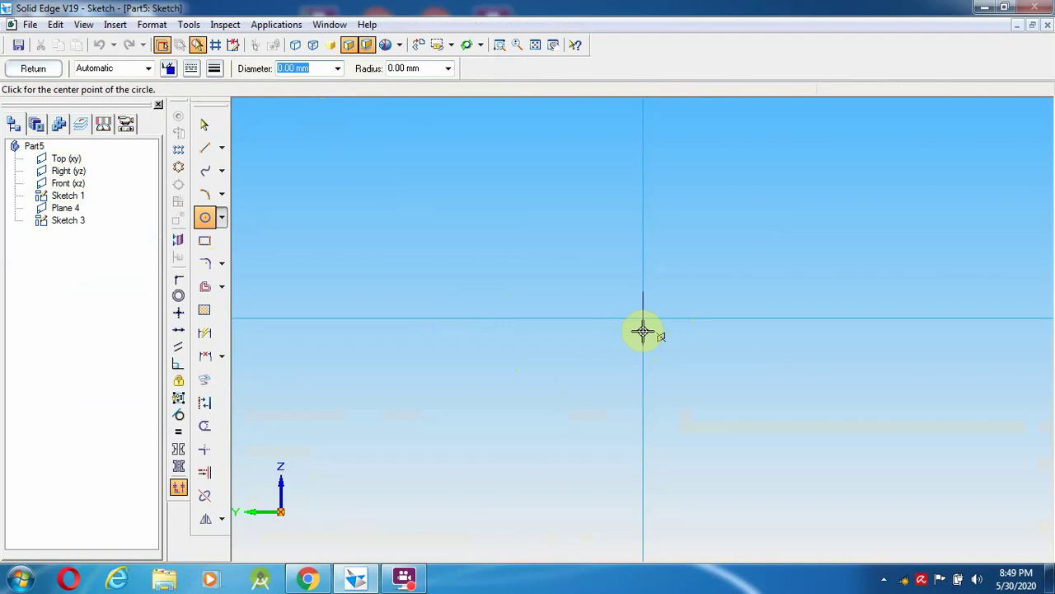
click(643, 330)
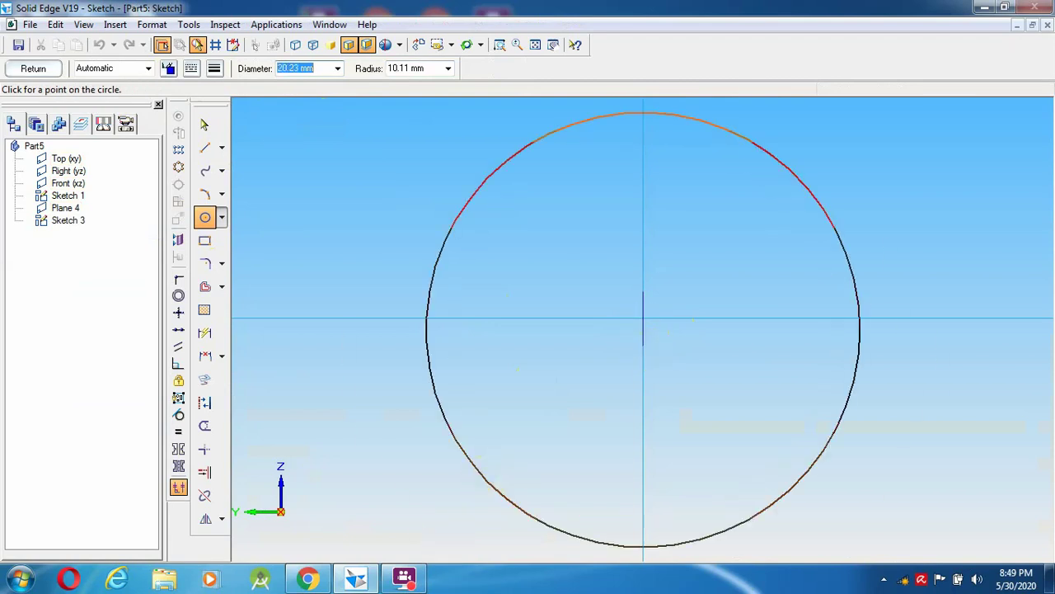
click(483, 476)
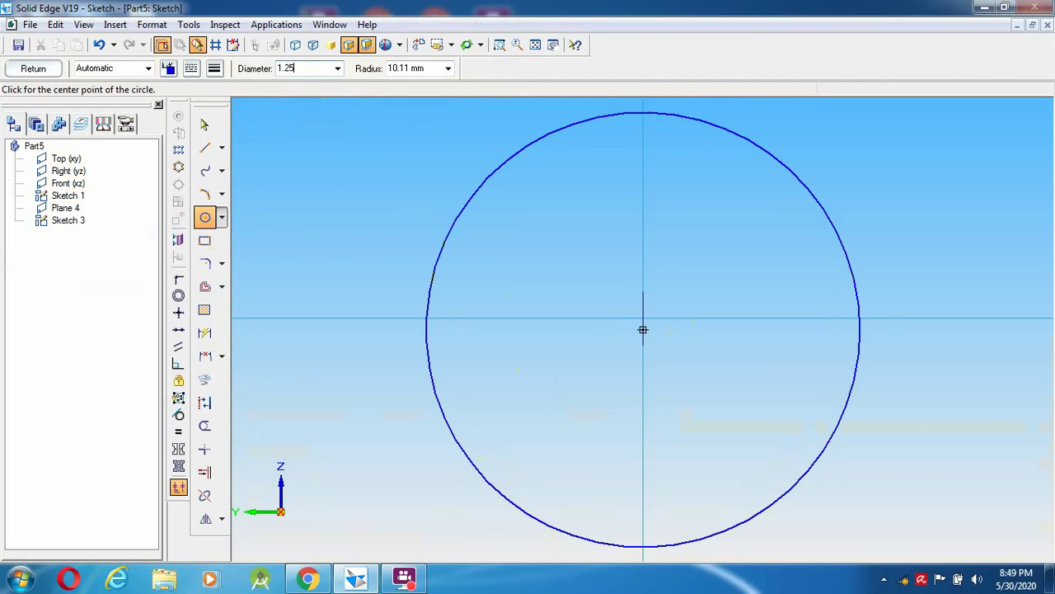
key(Tab)
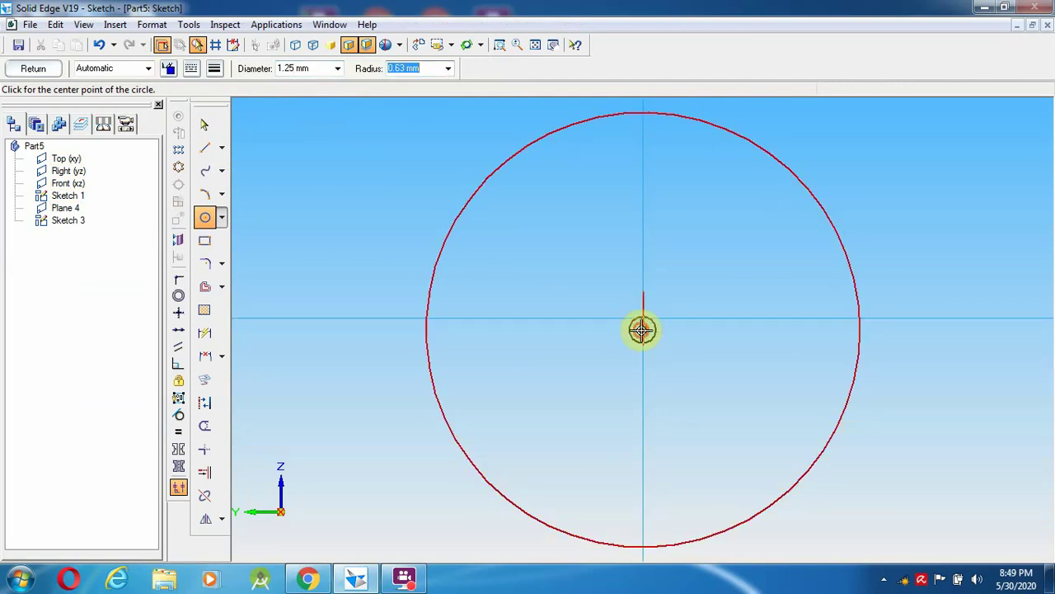
click(642, 330)
Delete the oversized outer circle and leave the sketch.
click(204, 125)
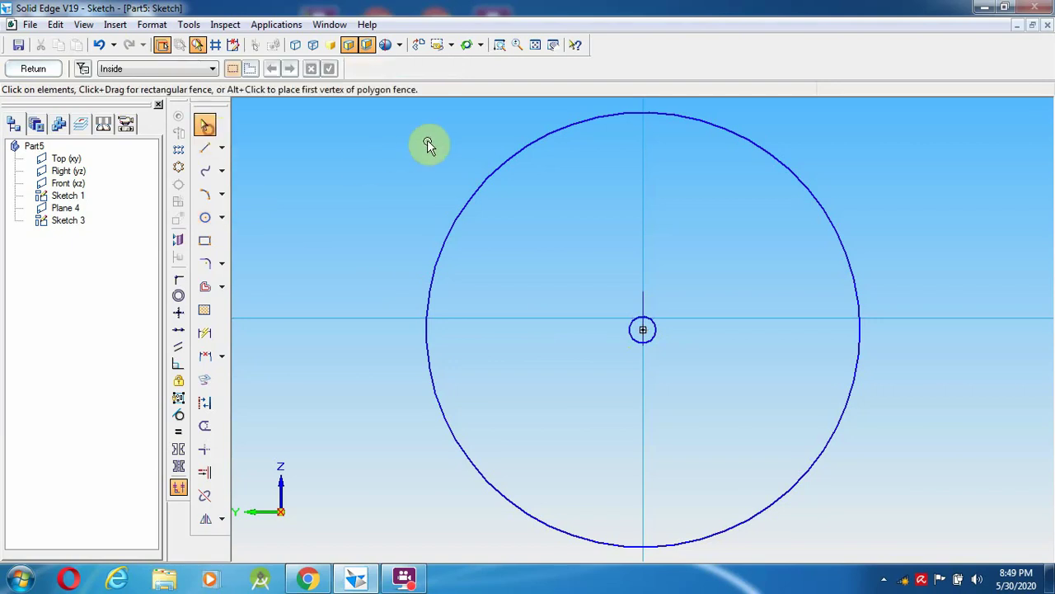
click(528, 148)
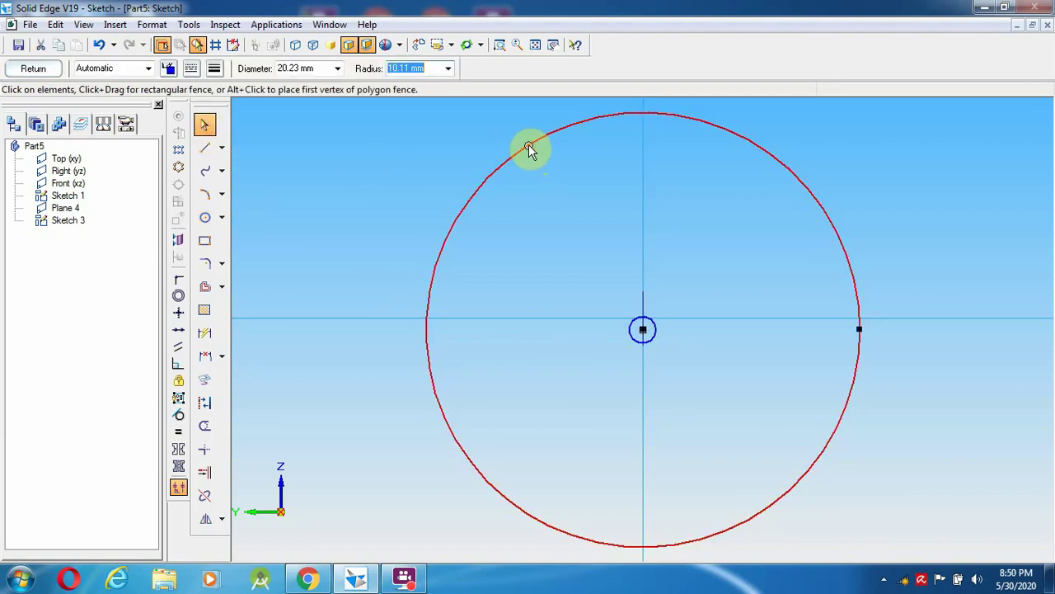
key(Delete)
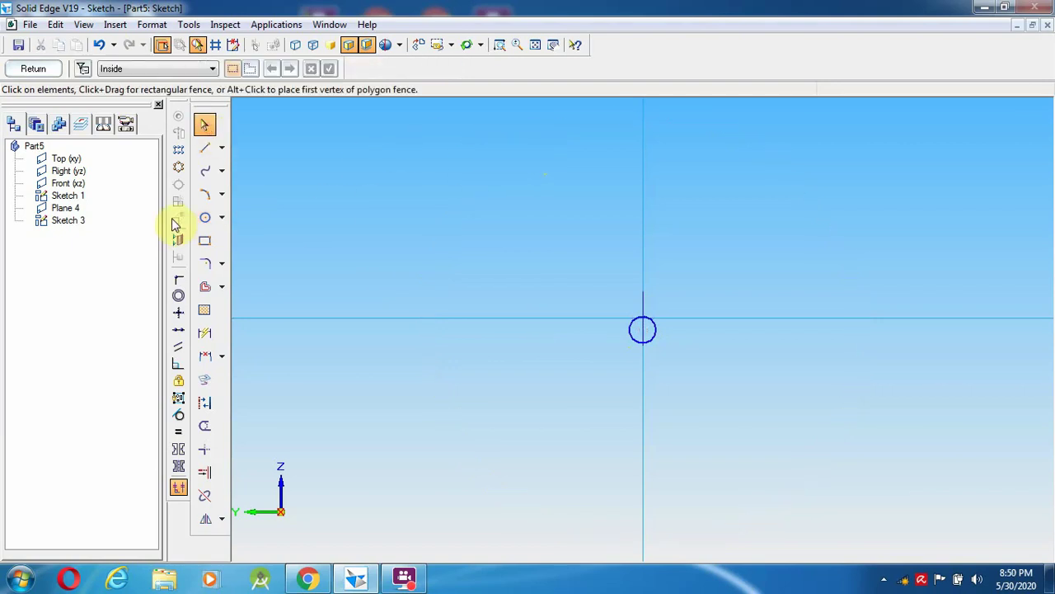
click(47, 70)
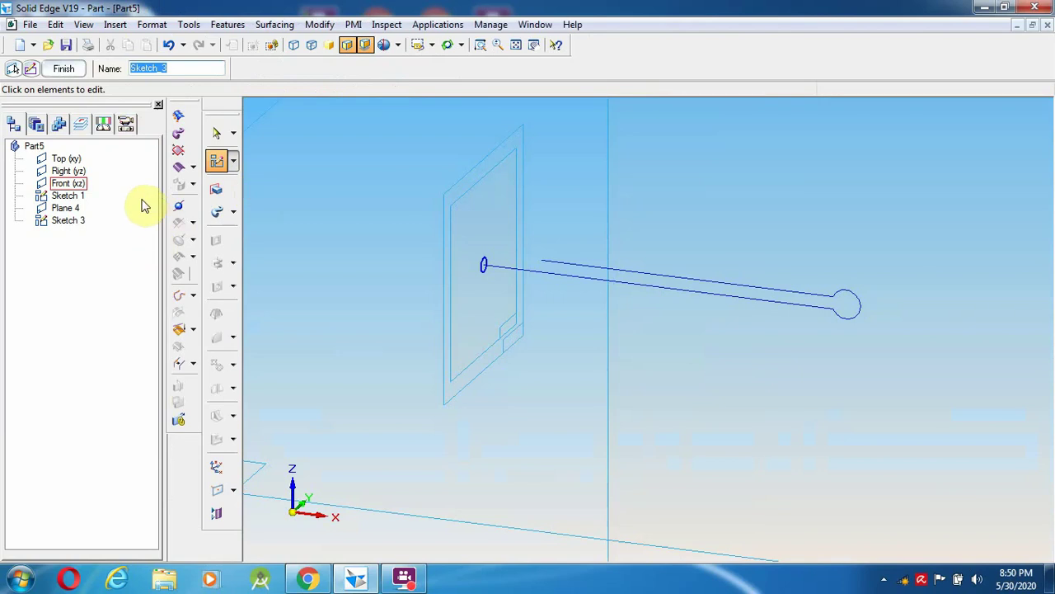
Try to sweep the 1.25 mm circle along the split pin outline as a single path and cross section.
click(218, 208)
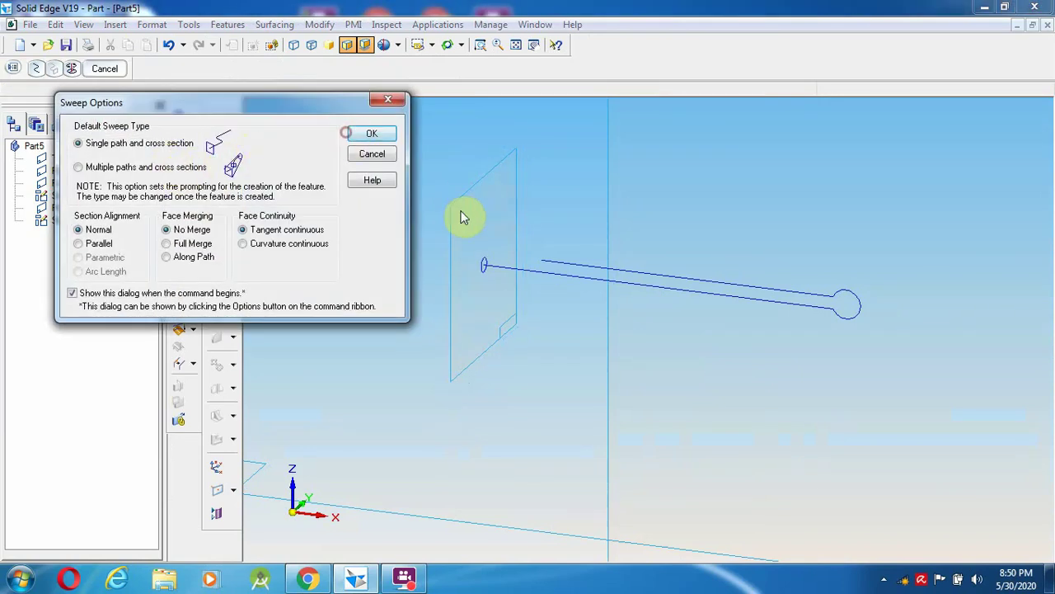
click(371, 135)
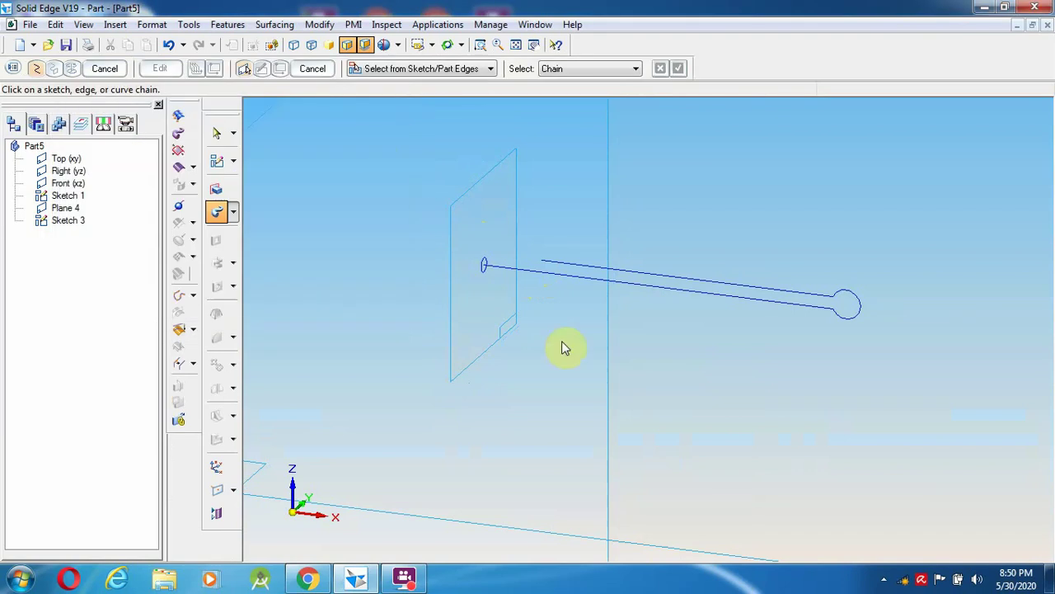
click(563, 271)
click(677, 69)
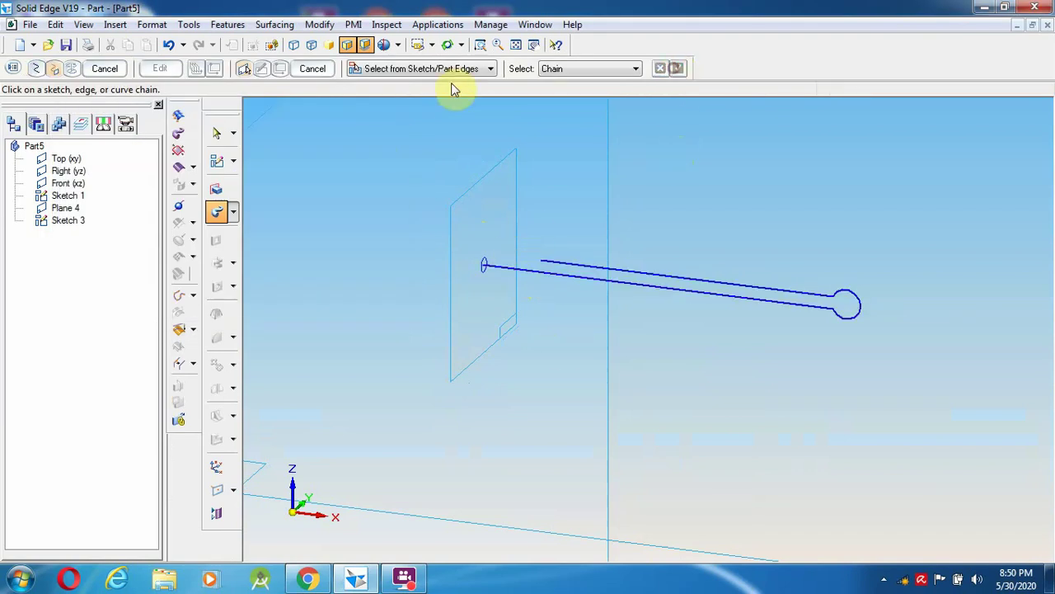
click(480, 267)
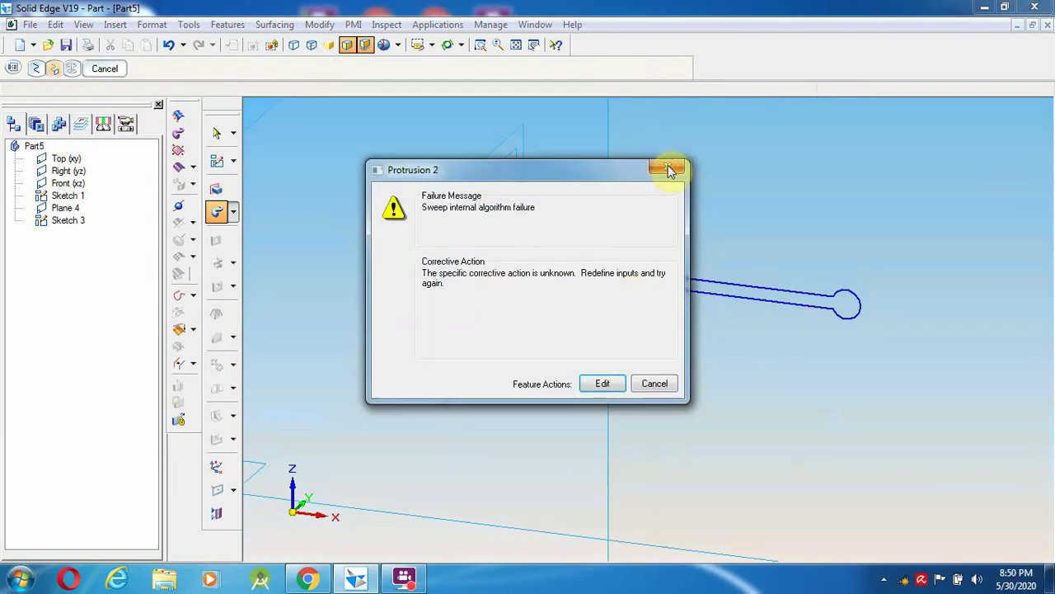
click(670, 168)
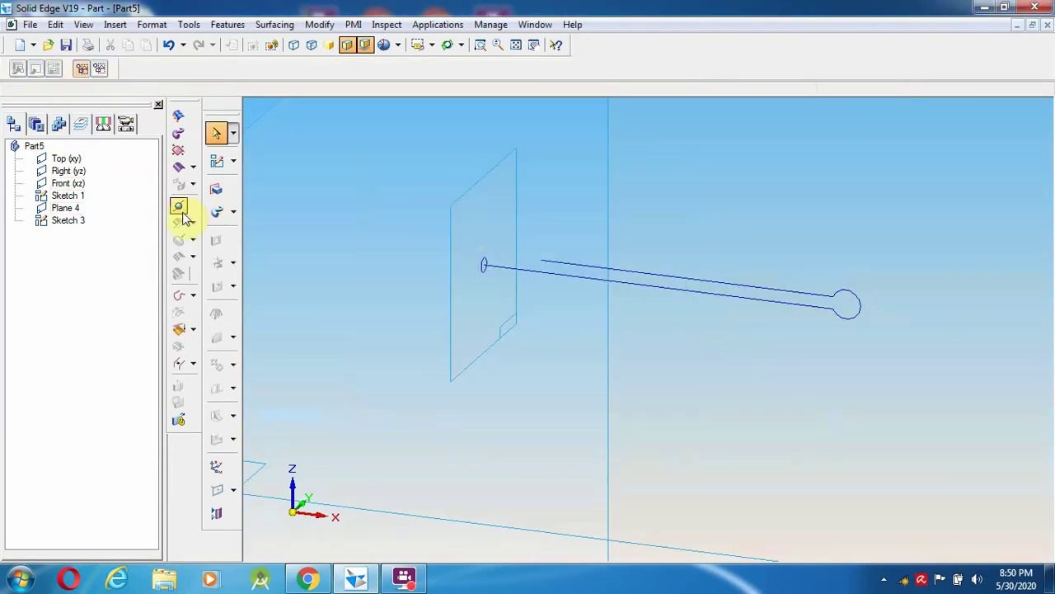
Retry sweeping the 1.25 mm circle along the complete split pin outline with normal section alignment and no face merging.
click(216, 214)
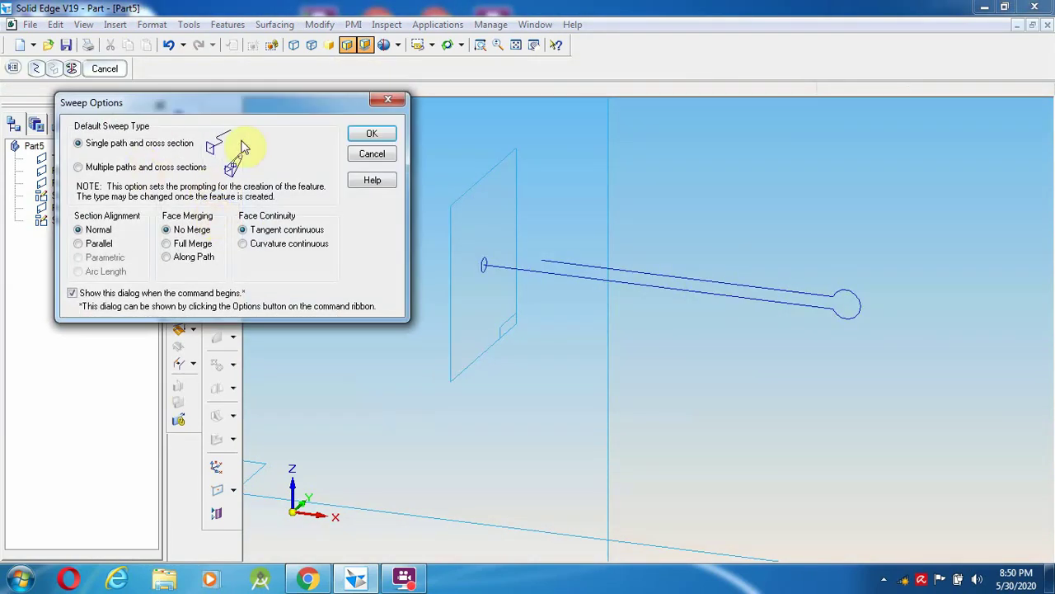
click(370, 135)
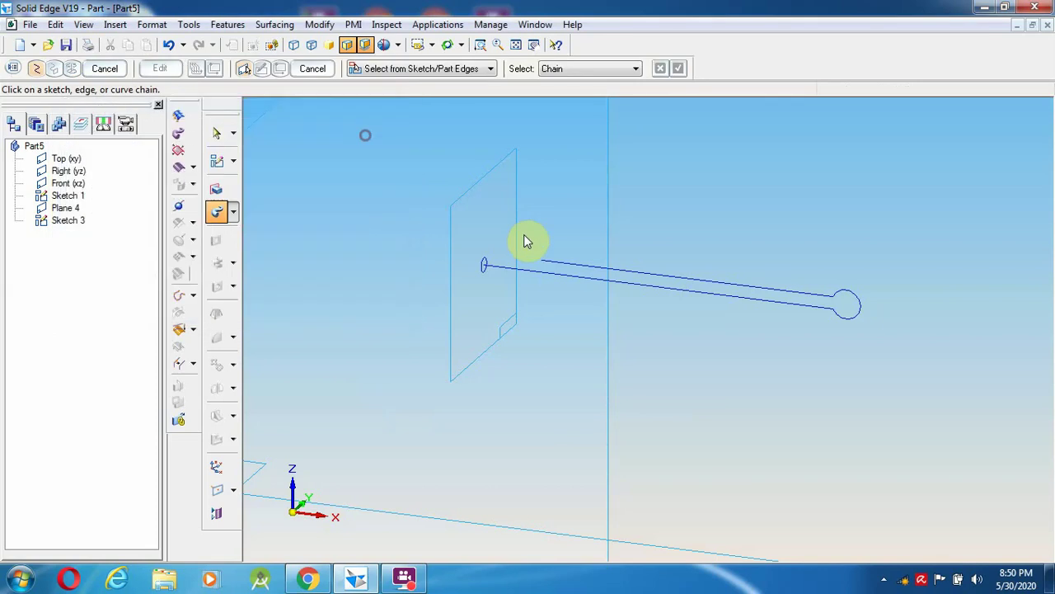
click(558, 272)
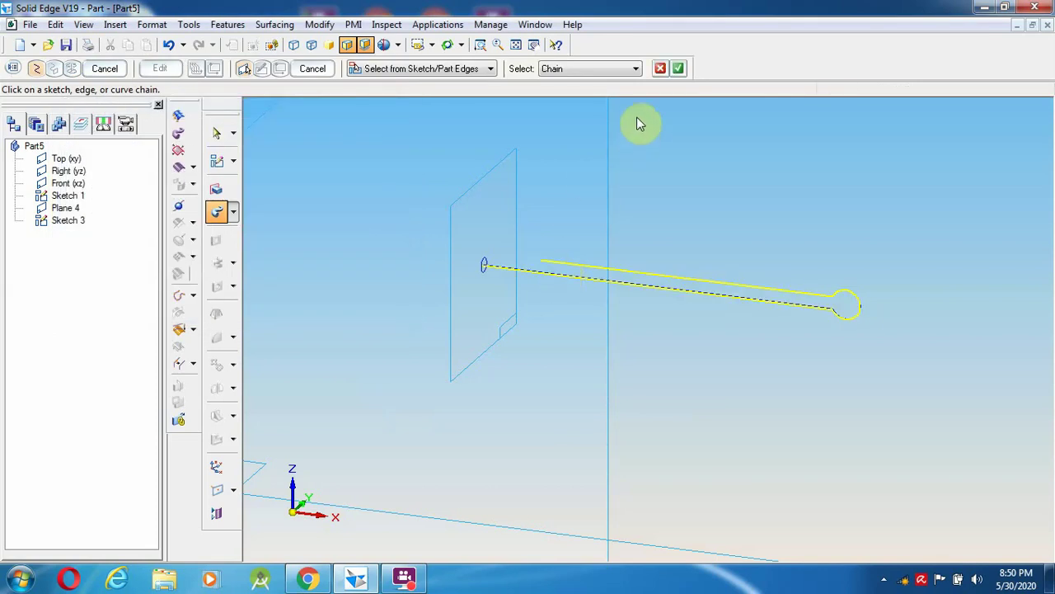
click(677, 69)
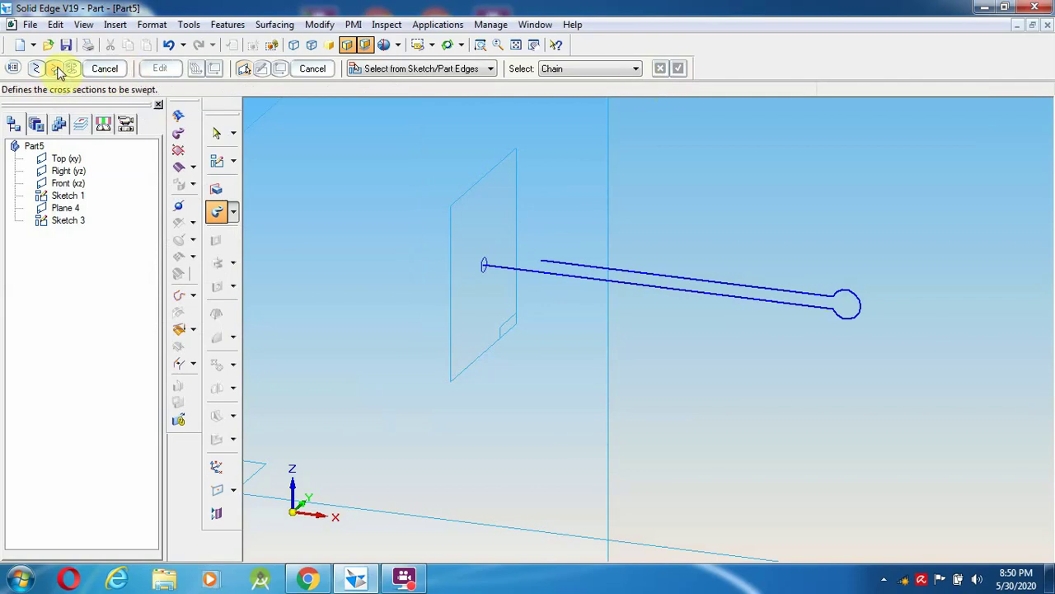
click(483, 265)
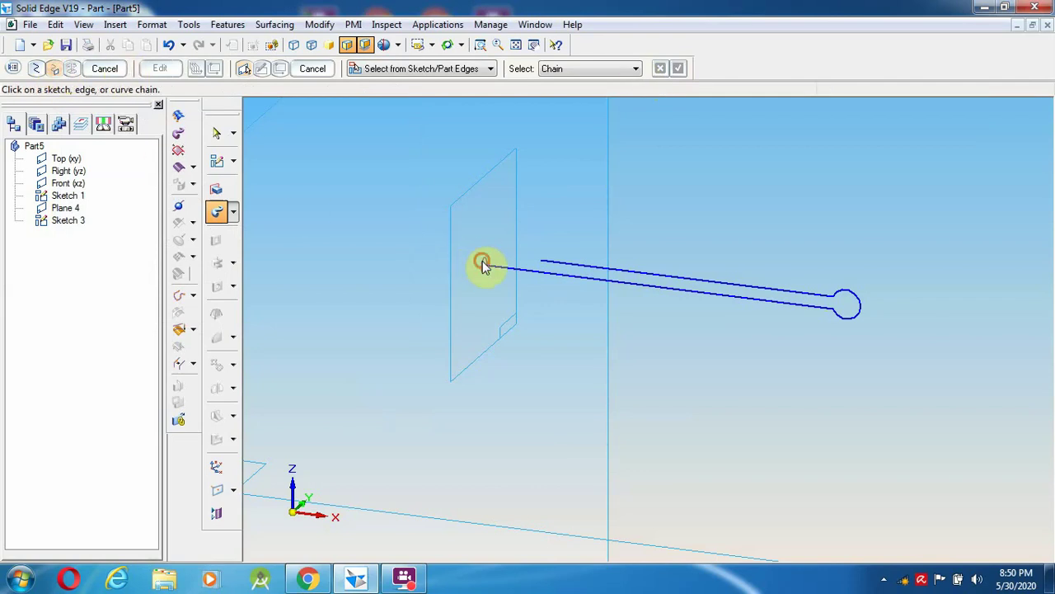
click(603, 384)
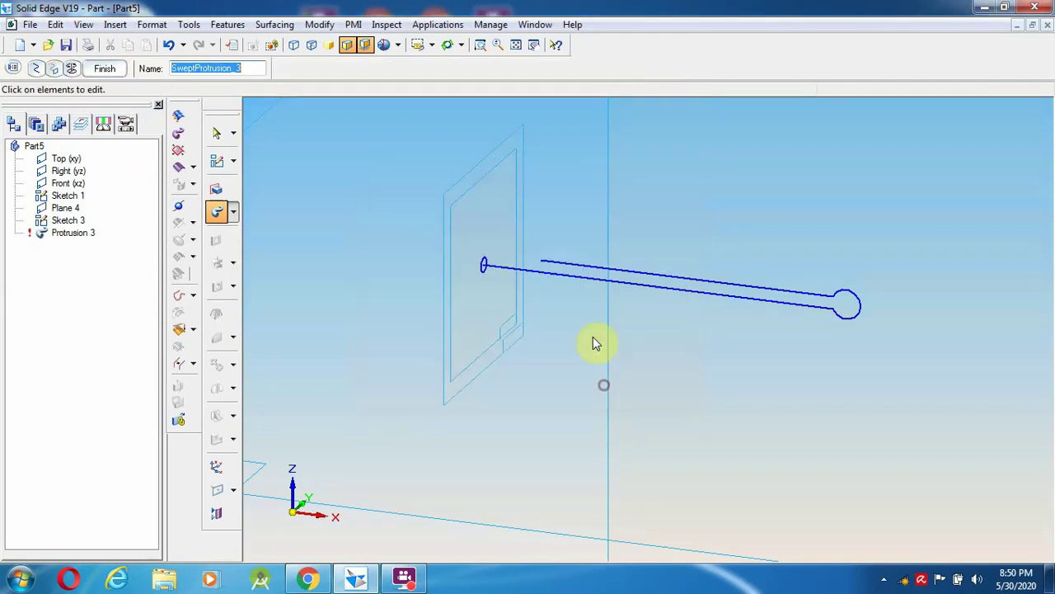
click(217, 133)
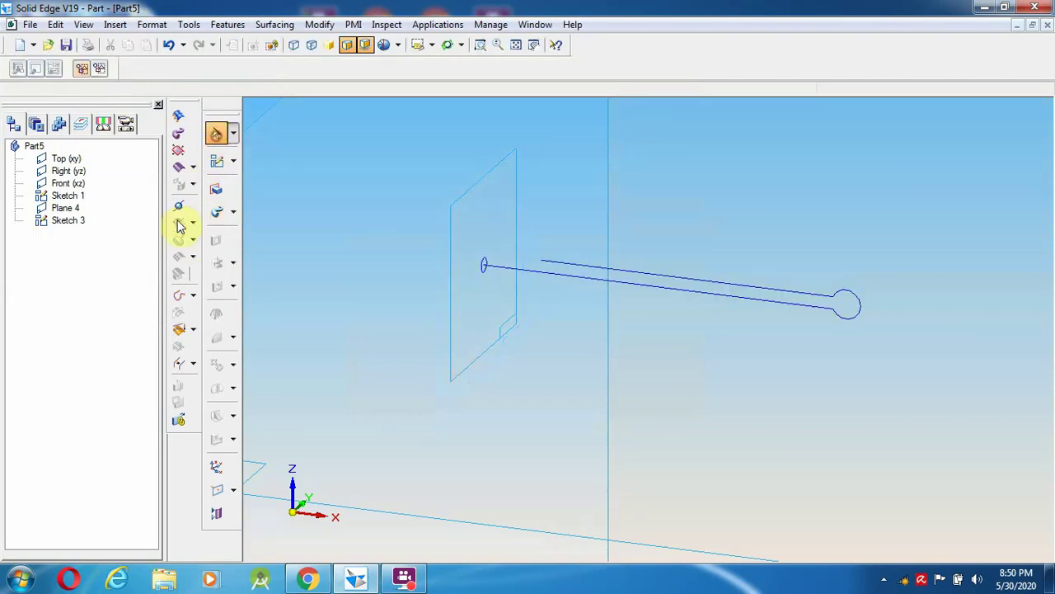
Edit the cross-section sketch at the leg's end, set the circle's diameter to 1 mm and finish the sketch.
right_click(73, 224)
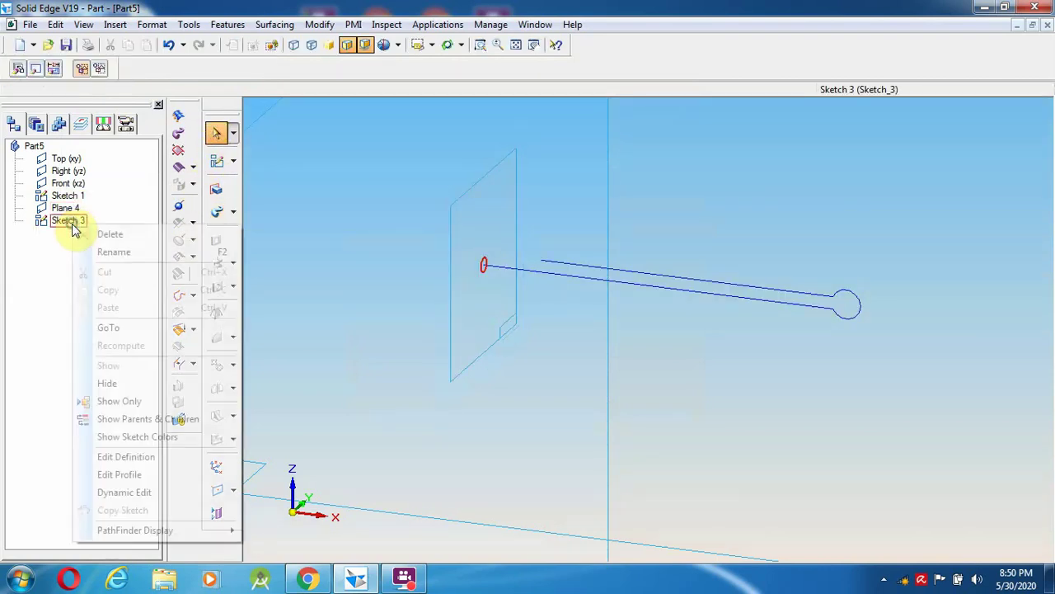
click(106, 474)
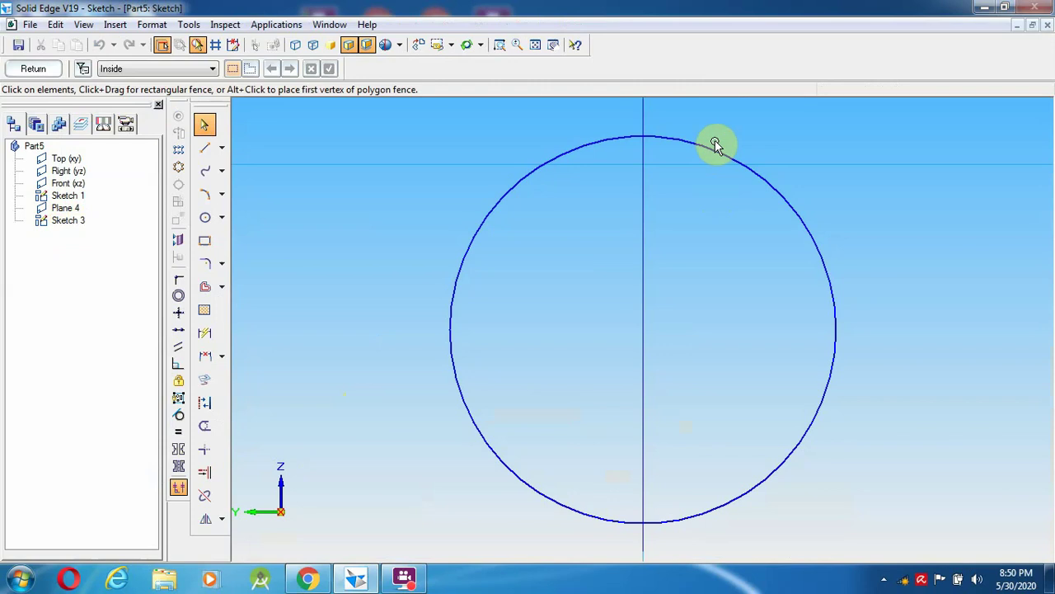
click(713, 149)
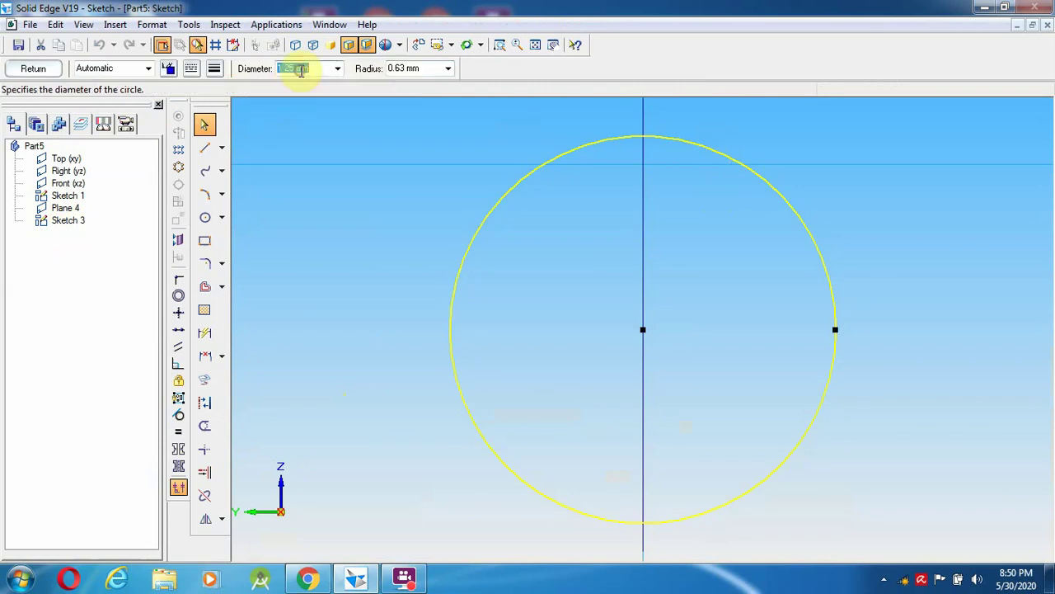
text(1)
key(Tab)
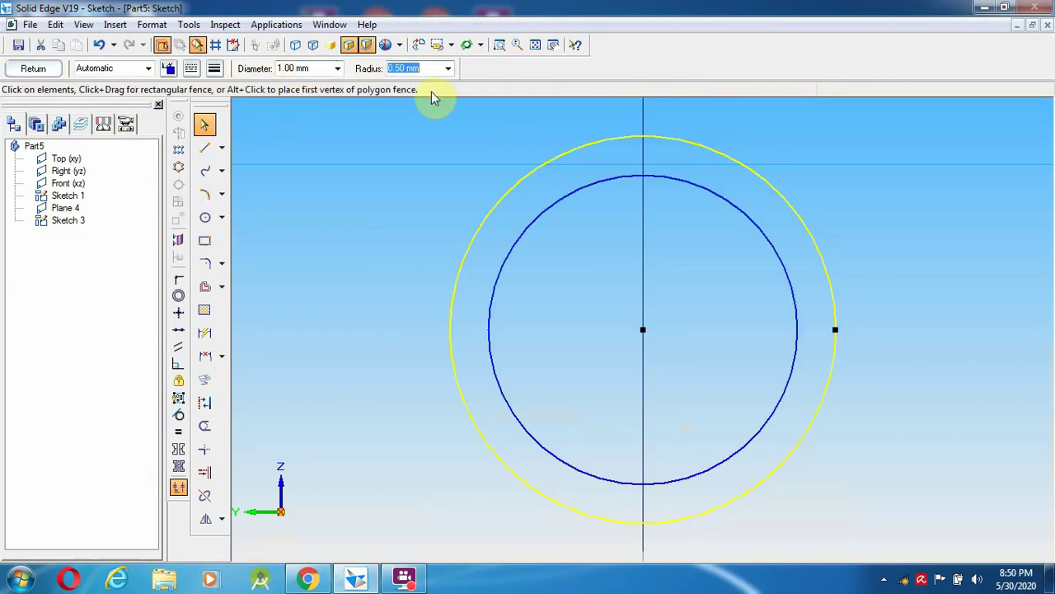
click(866, 243)
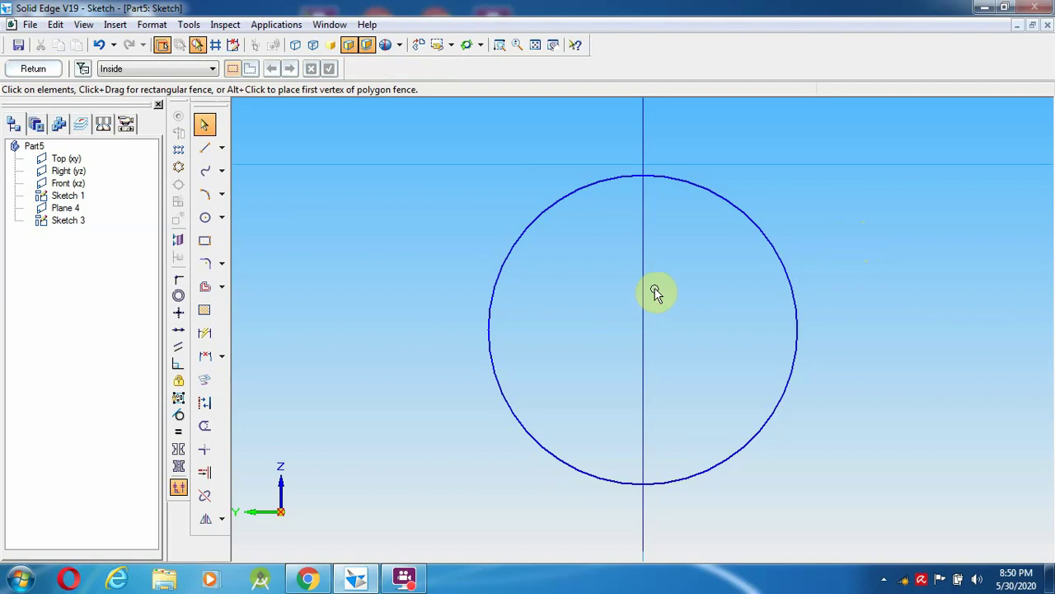
click(41, 68)
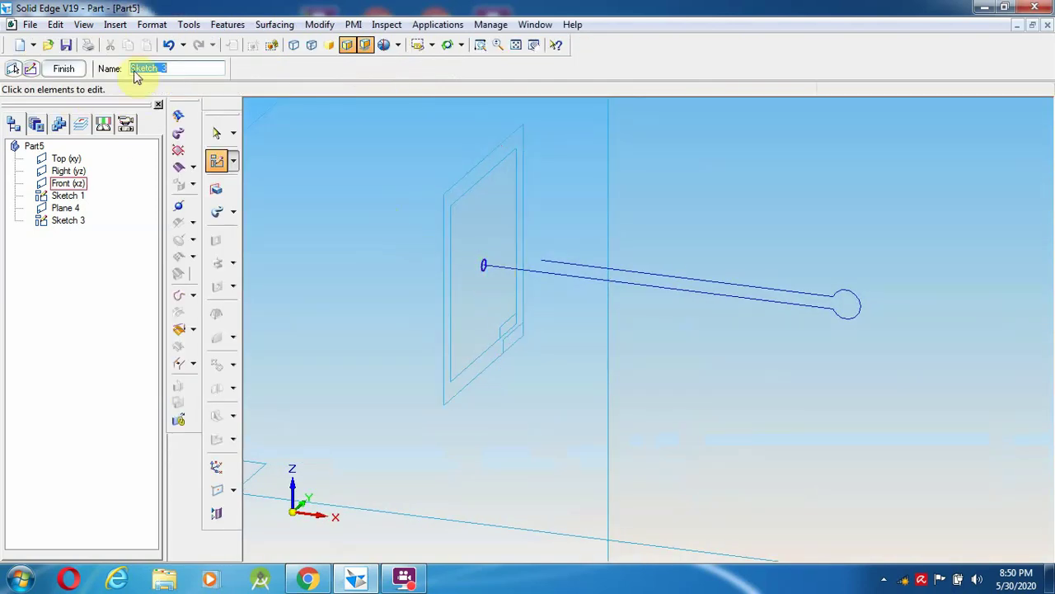
click(63, 69)
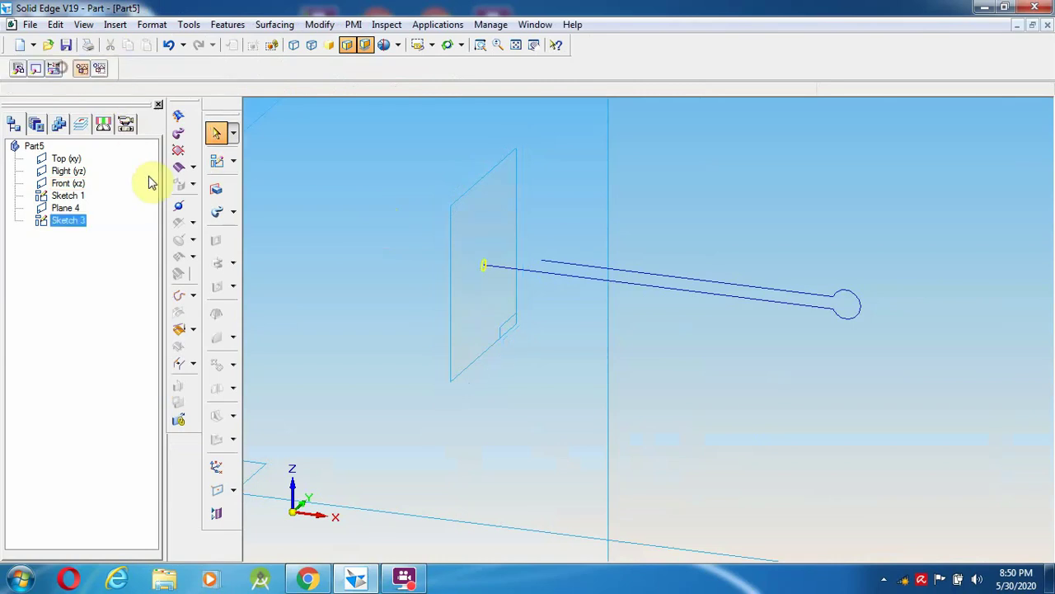
Sweep the 1 mm circle along the split pin outline as a single path and cross section.
click(219, 213)
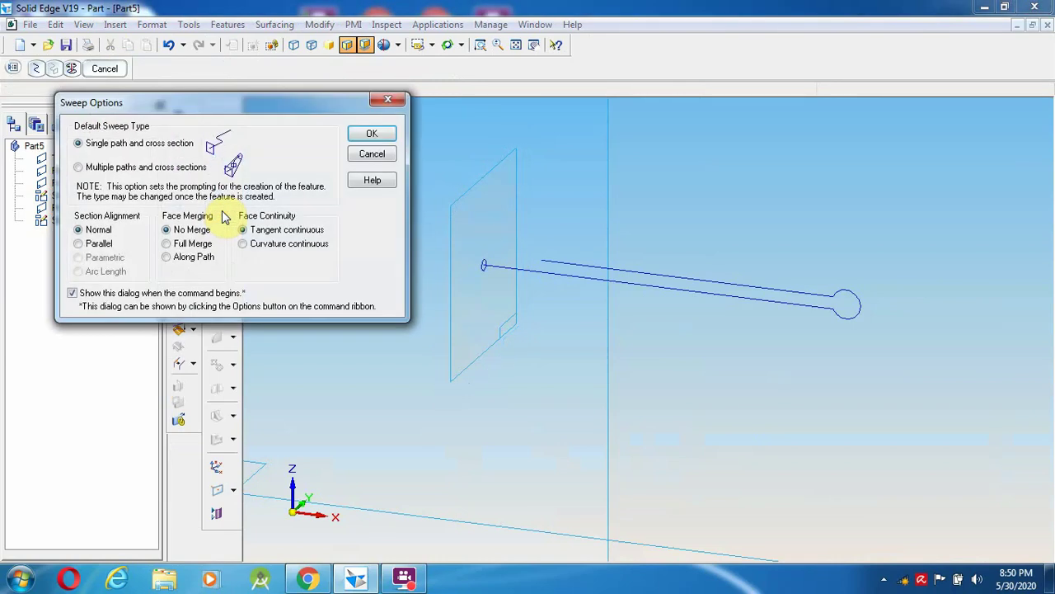
click(367, 135)
click(537, 270)
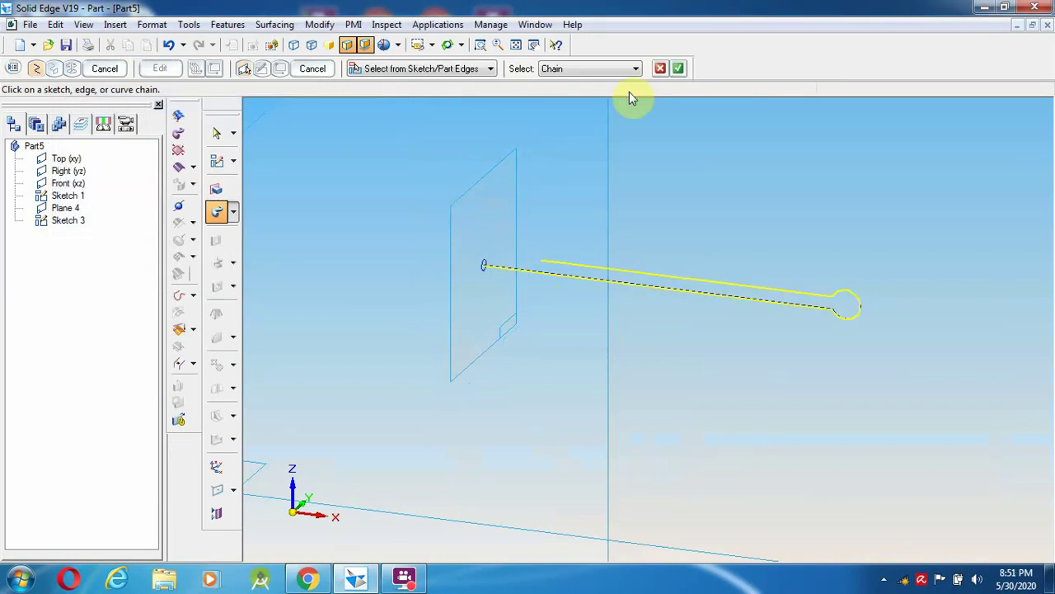
click(679, 70)
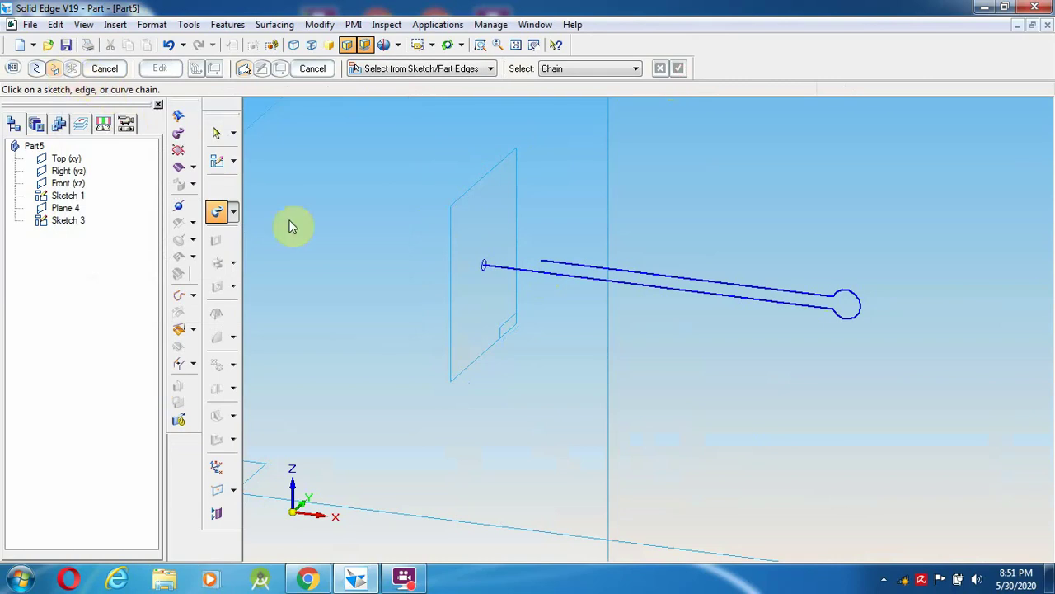
click(483, 262)
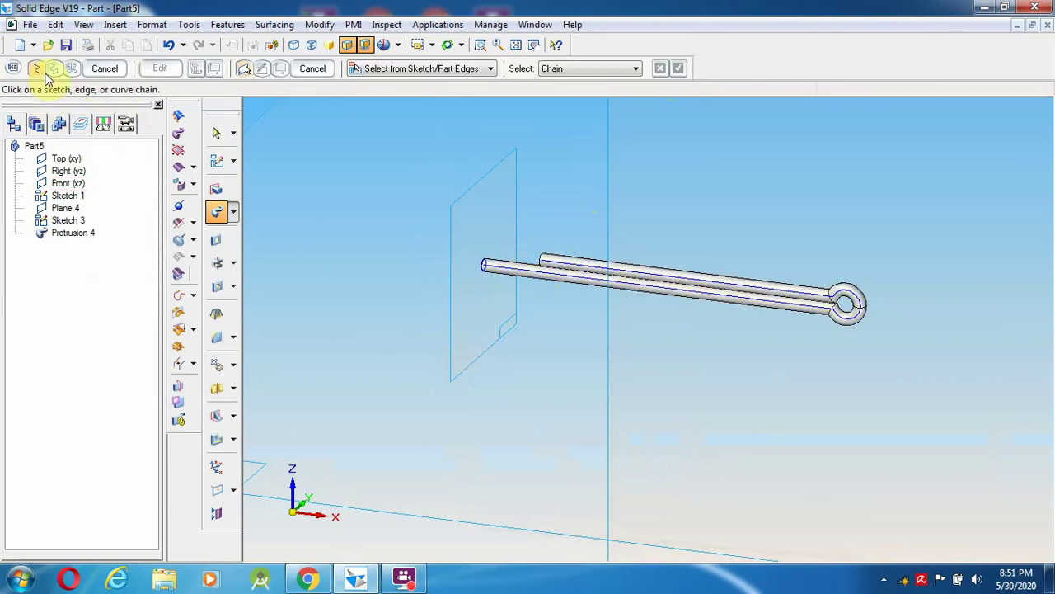
Start saving the split pin part under a new file name.
click(30, 23)
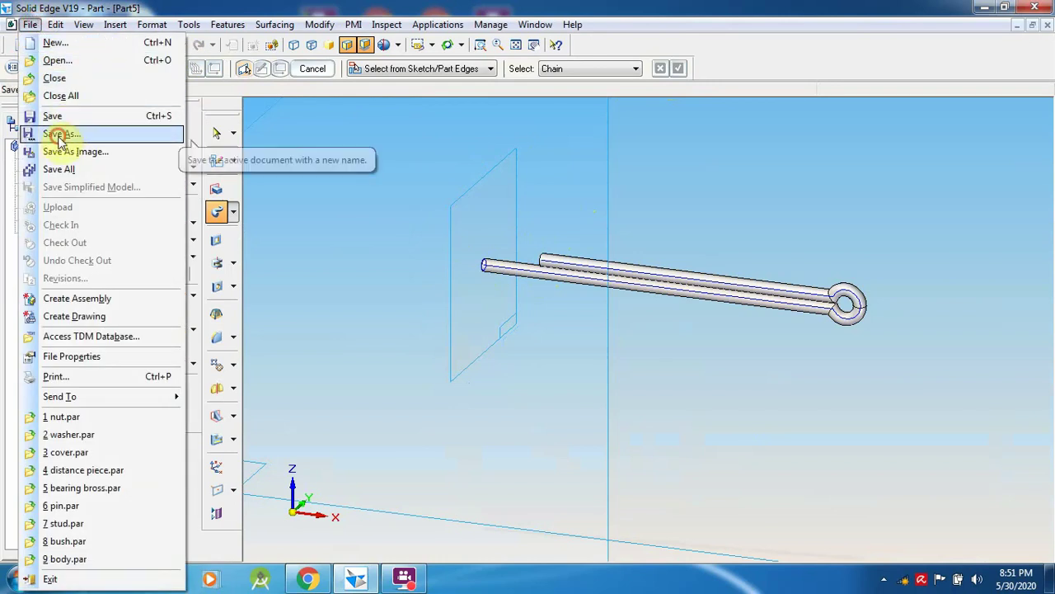